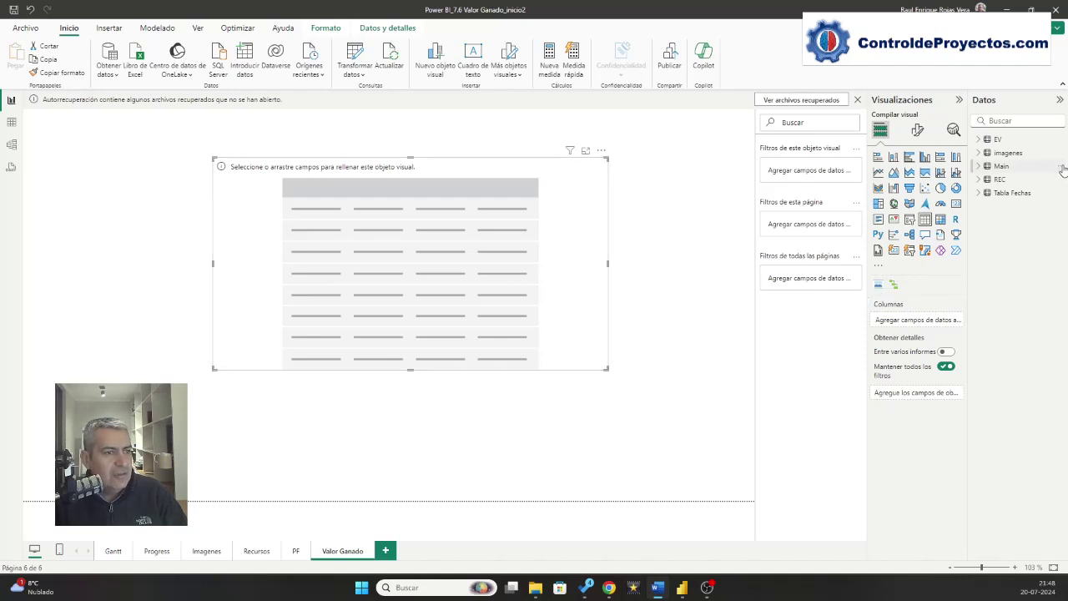
- Create a new measure named BAC in the EV table and begin its formula with CALCULATE(sum(EV[PV]),
left_click(998, 140)
double_click(998, 141)
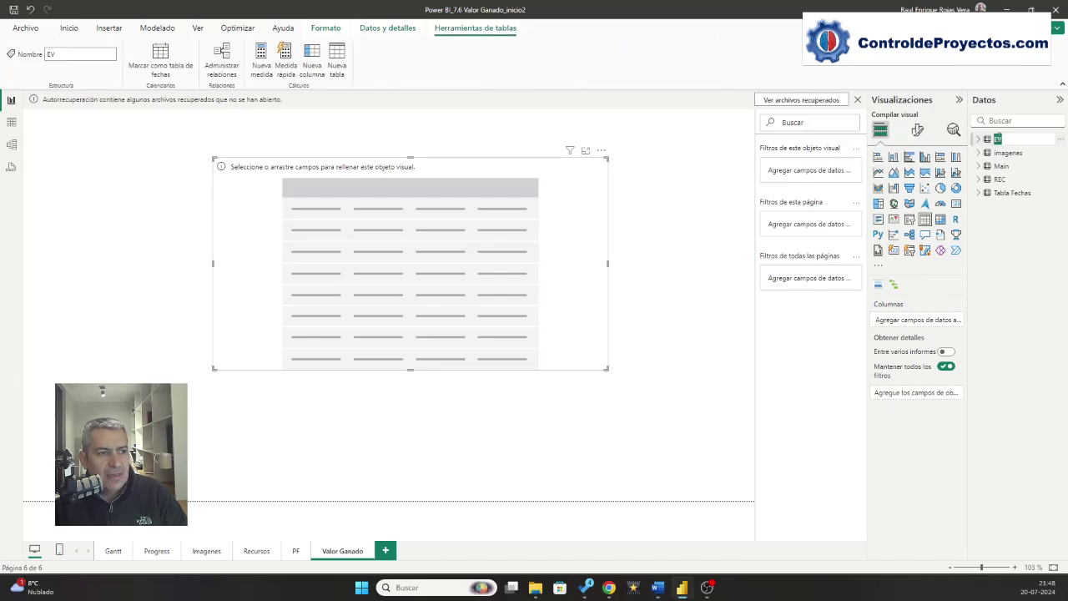
left_click(981, 140)
right_click(996, 142)
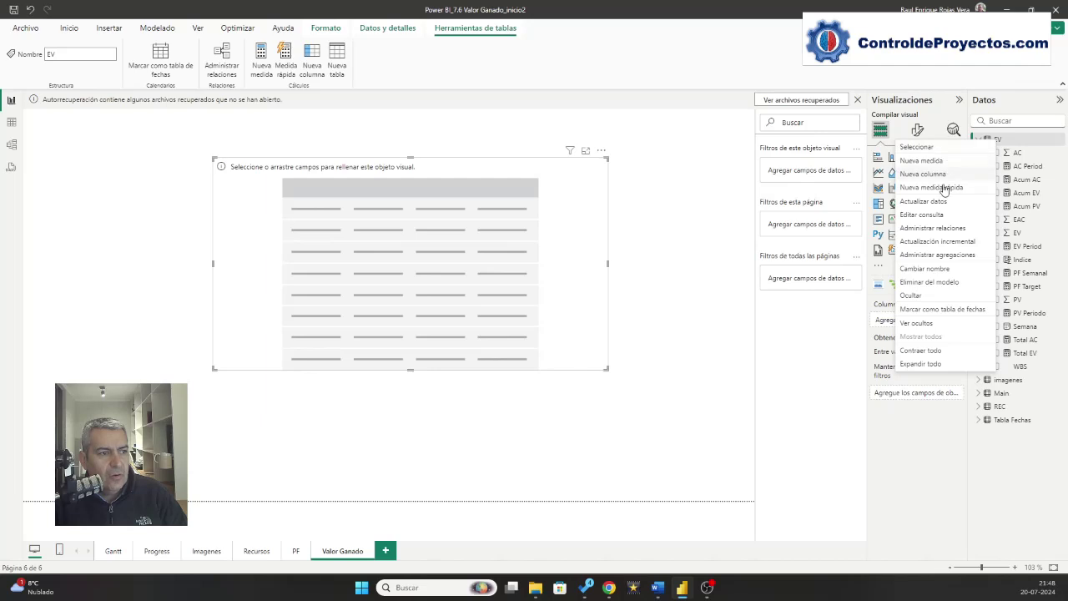
key("Escape")
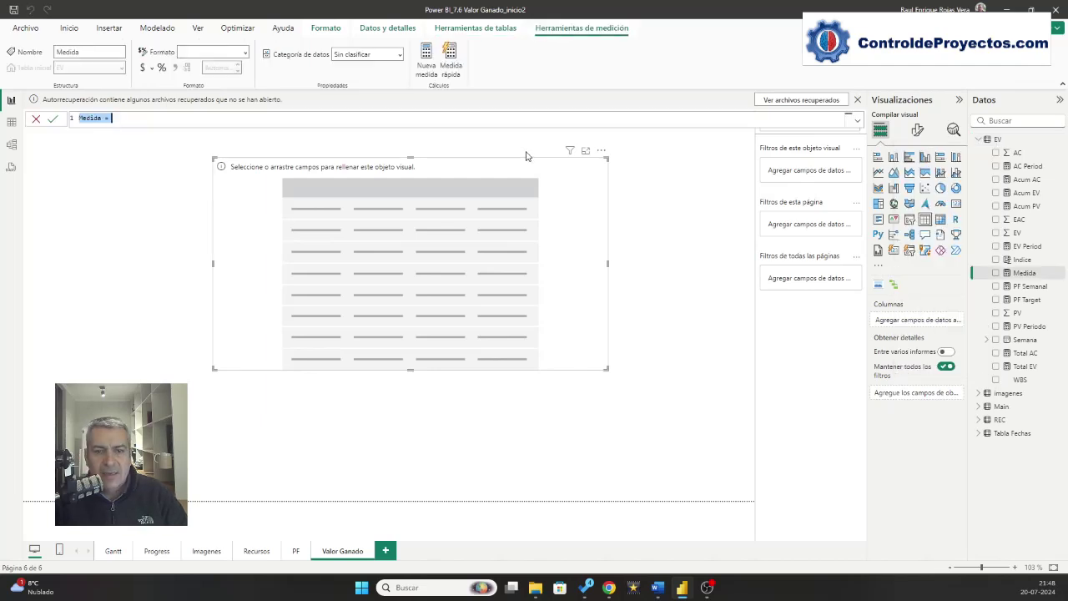
type("BAC")
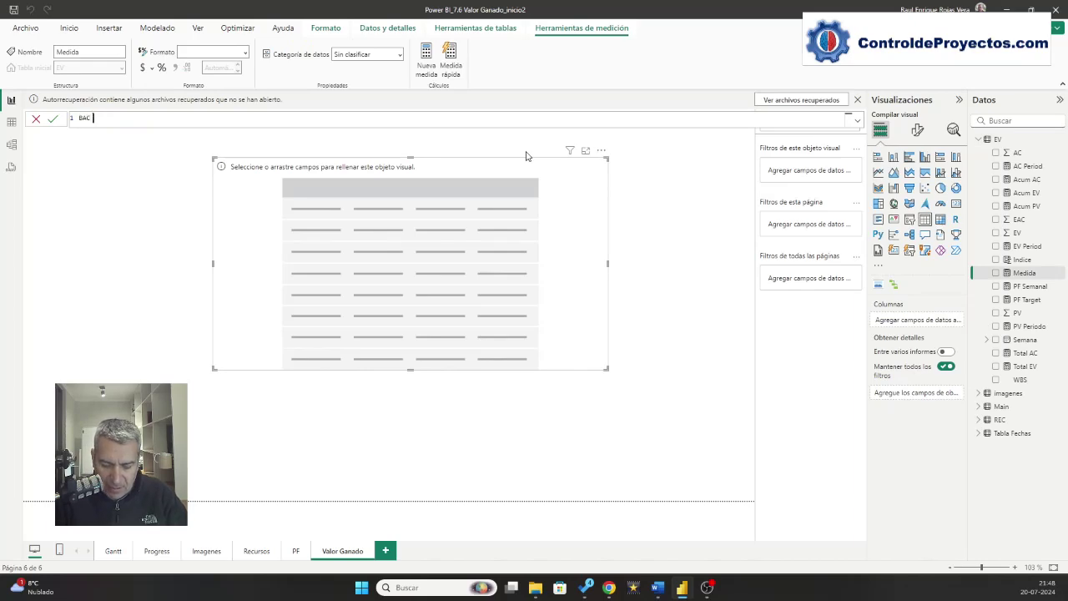
type(" = cal")
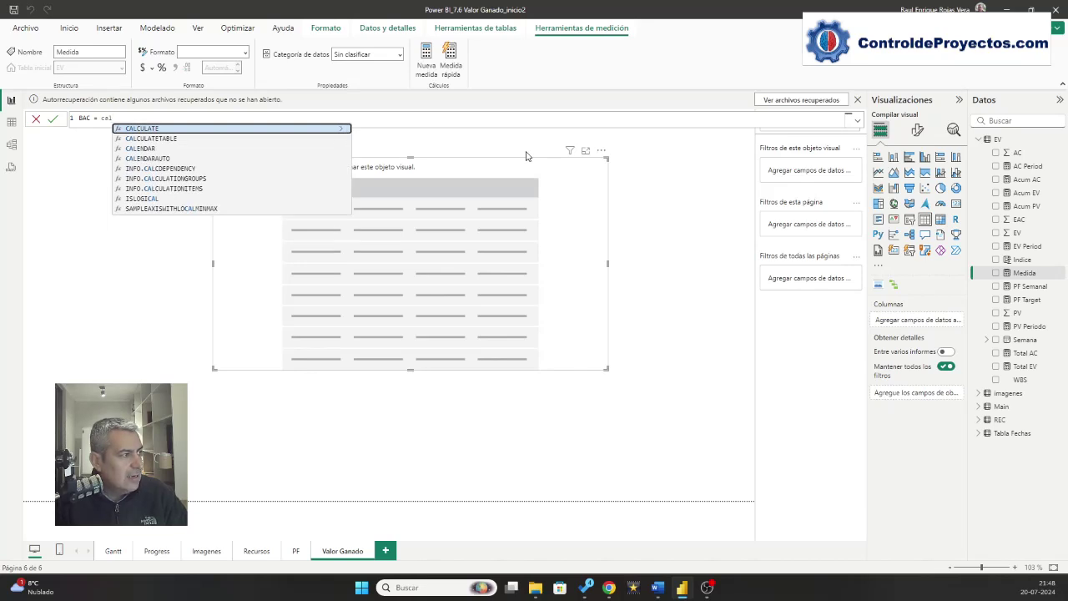
key("Tab")
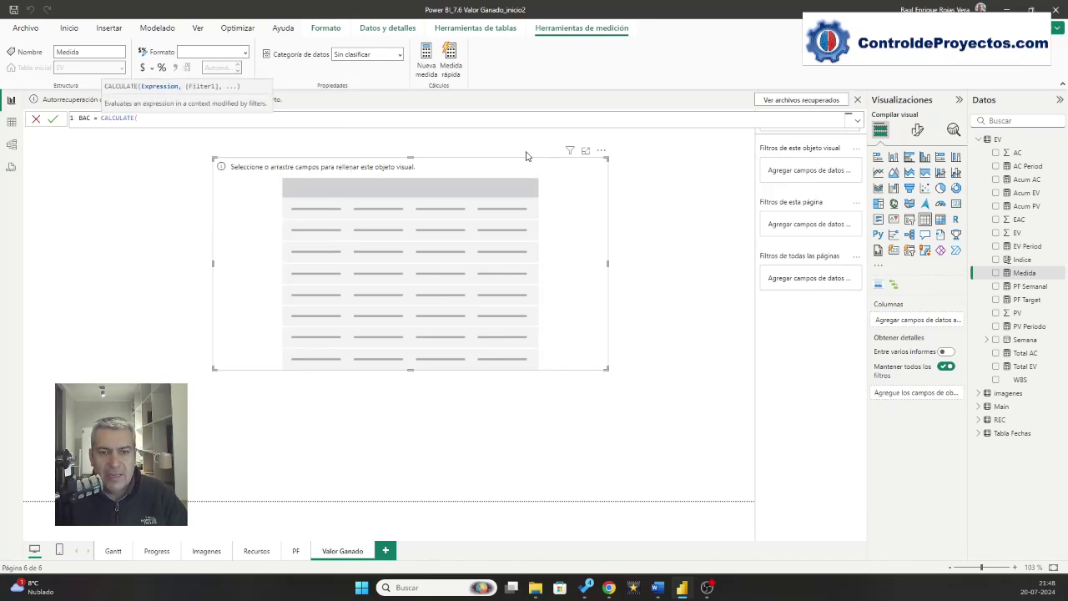
type("sum")
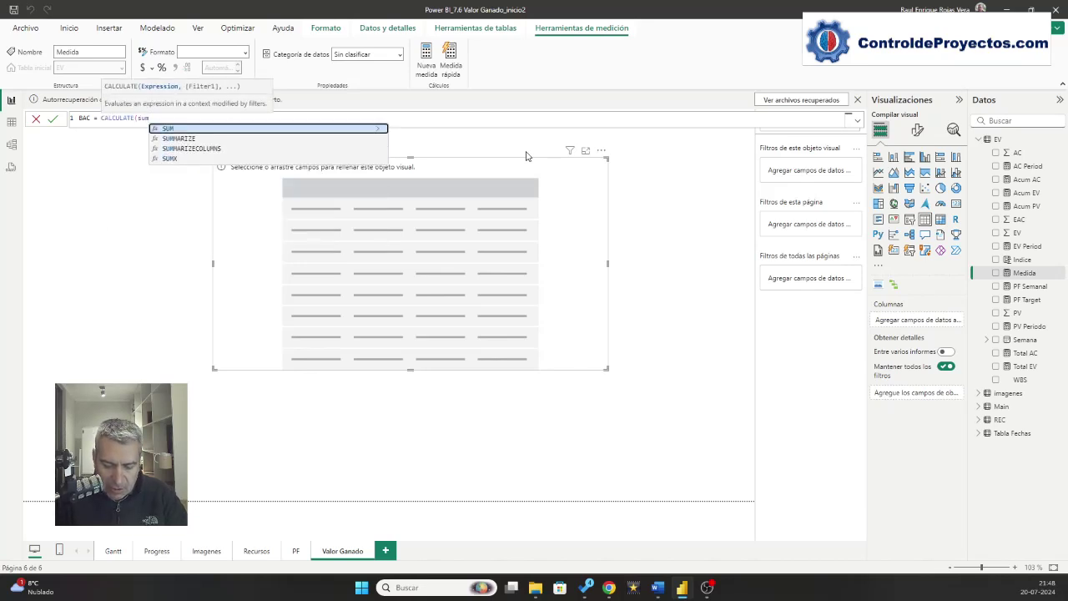
type("(PV")
key("Tab")
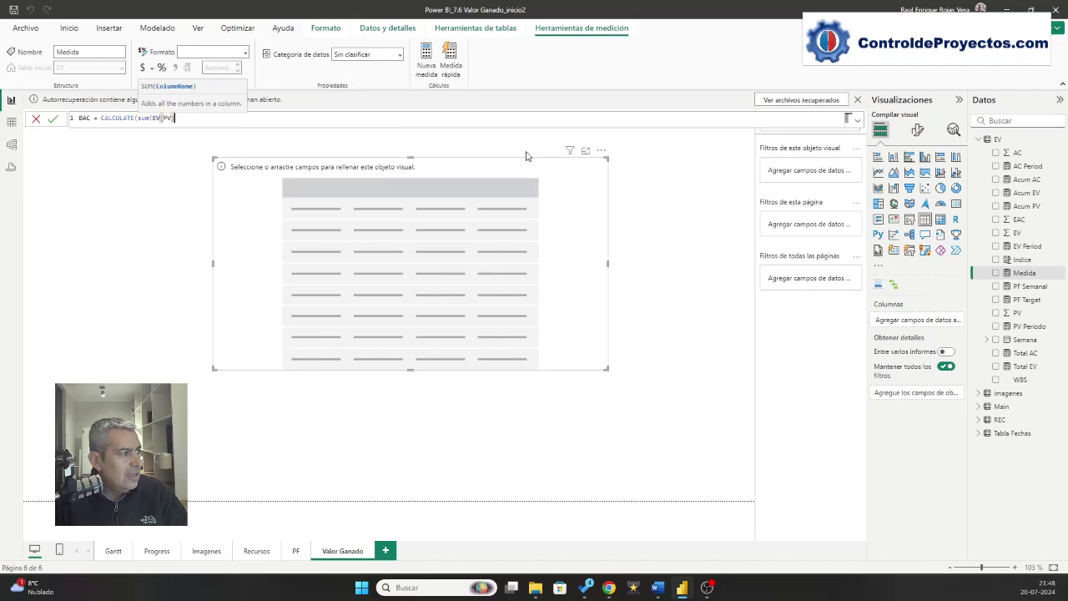
type("), ")
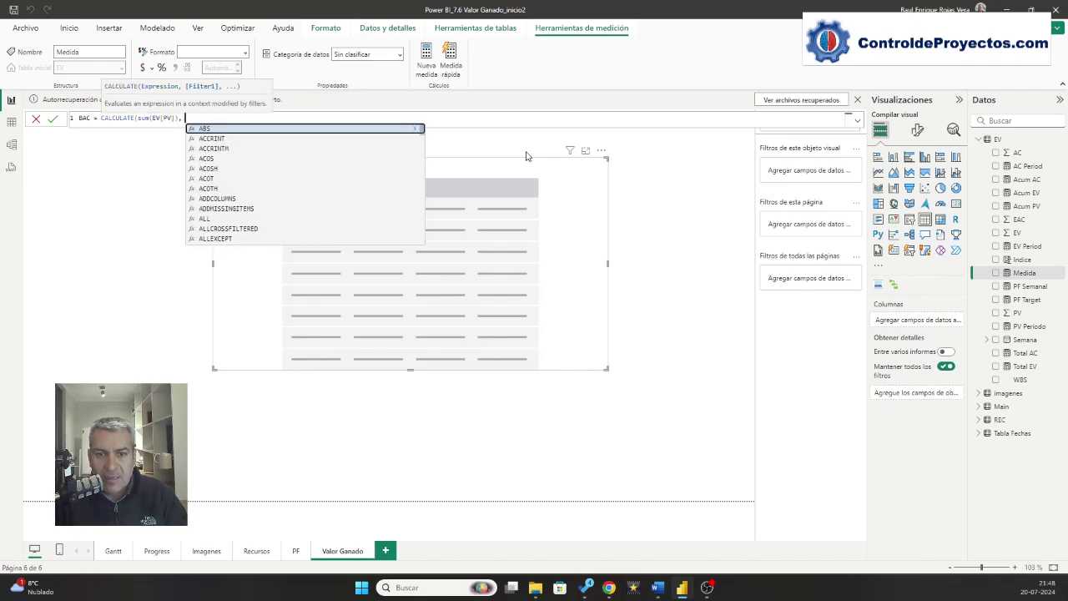
- Complete the BAC formula with the filter ALLEXCEPT(EV, EV[WBS]) and commit the measure
type("all")
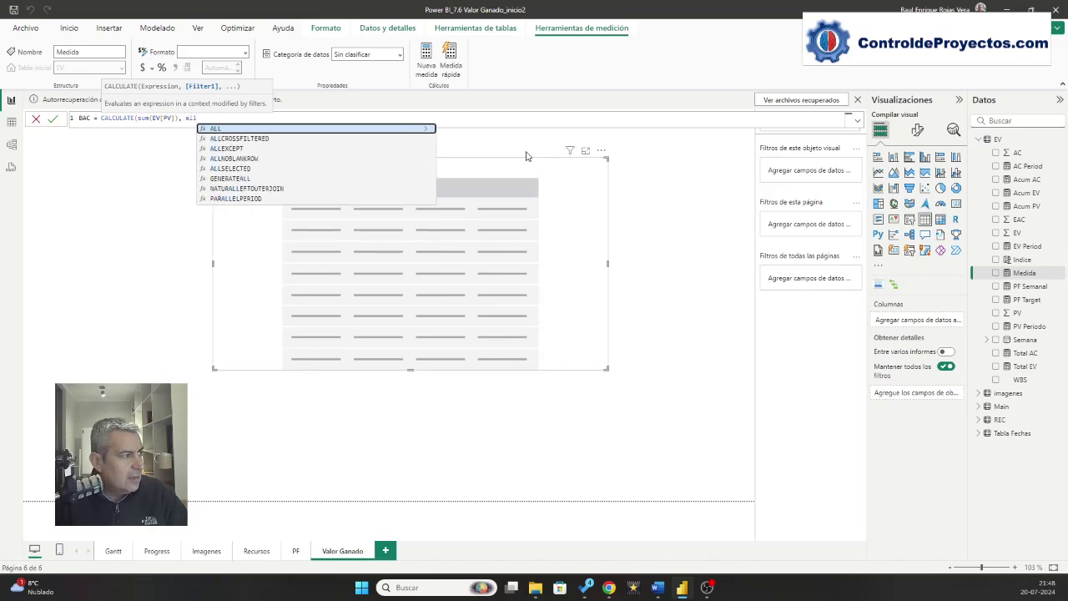
key("Down")
key("Down")
key("Tab")
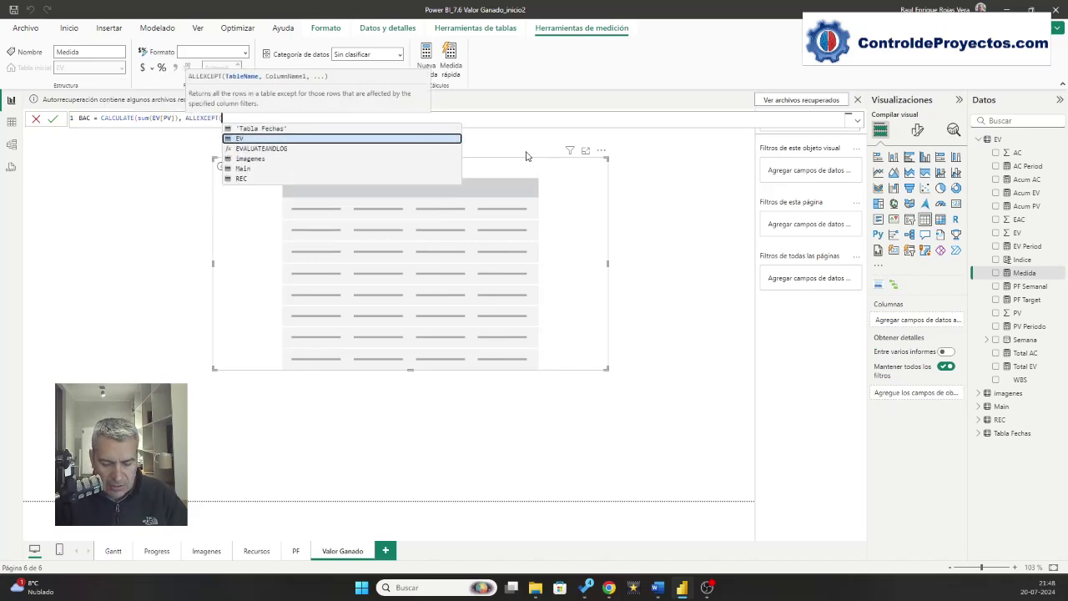
type("ev")
key("Tab")
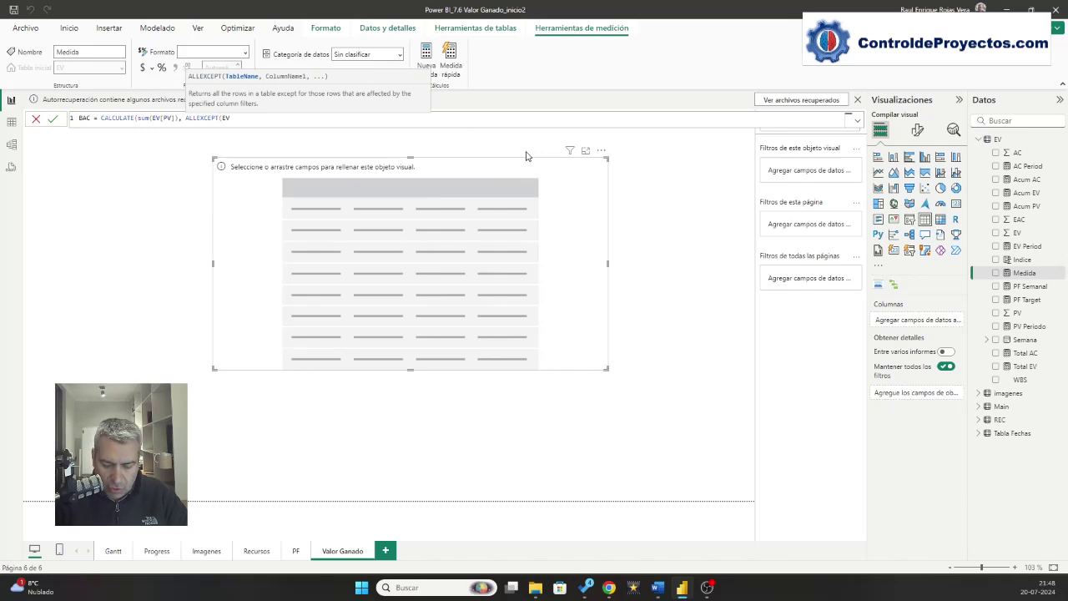
type(", wbs")
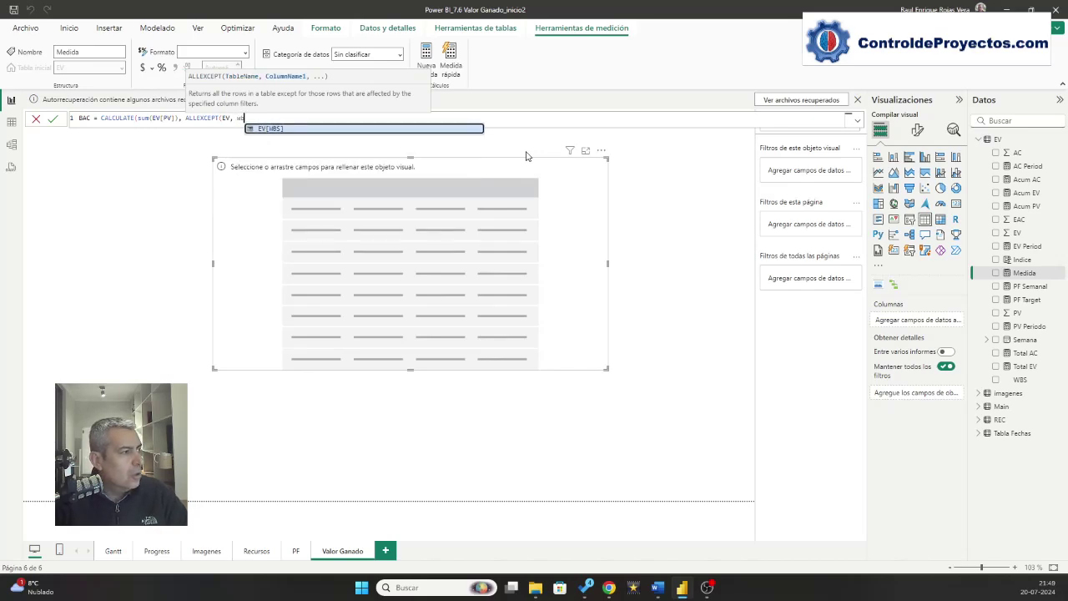
key("Tab")
type("))")
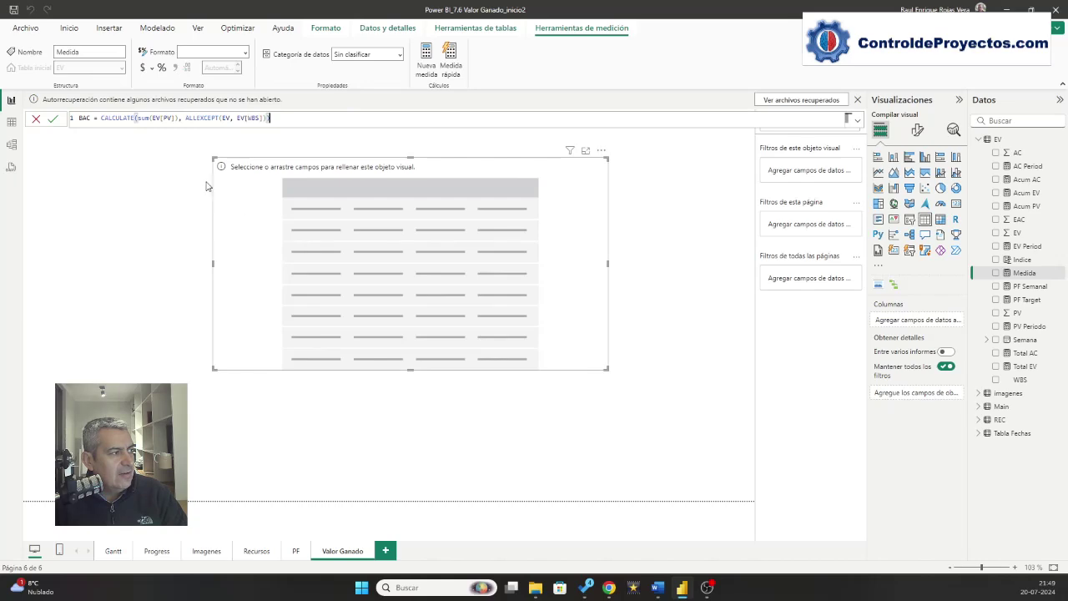
left_click(53, 120)
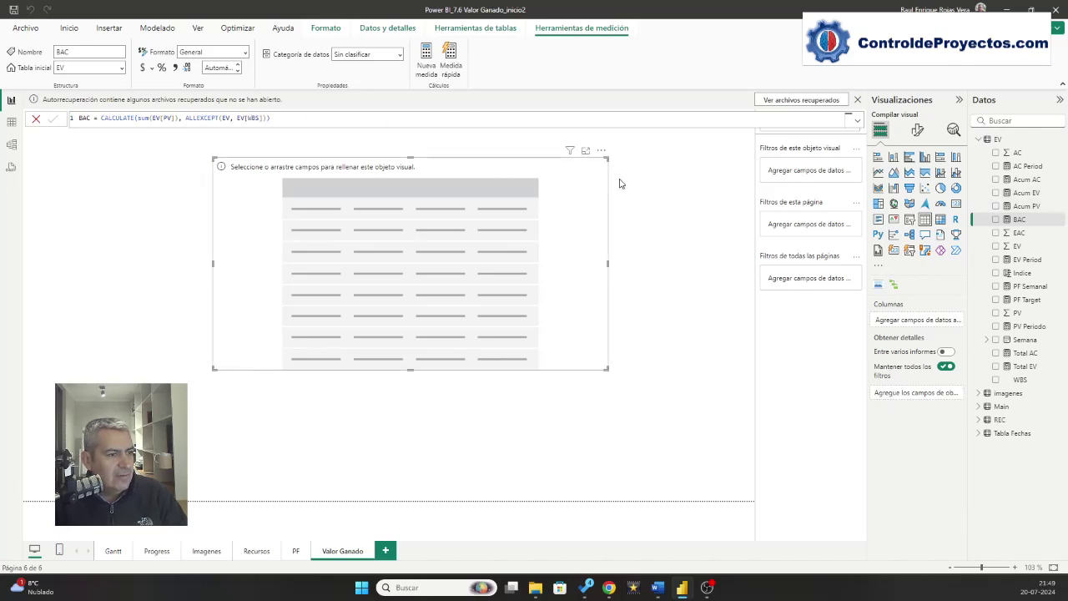
- Add the WBS field and the BAC measure from the EV table as columns of the empty table visual
left_click_drag(1020, 380, 915, 320)
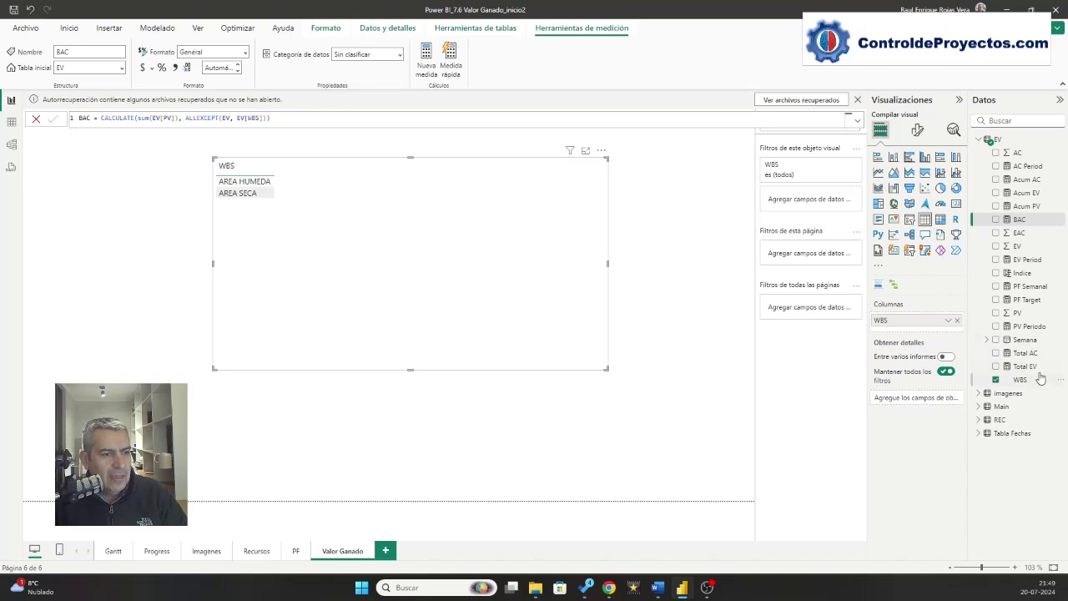
left_click_drag(1020, 220, 936, 332)
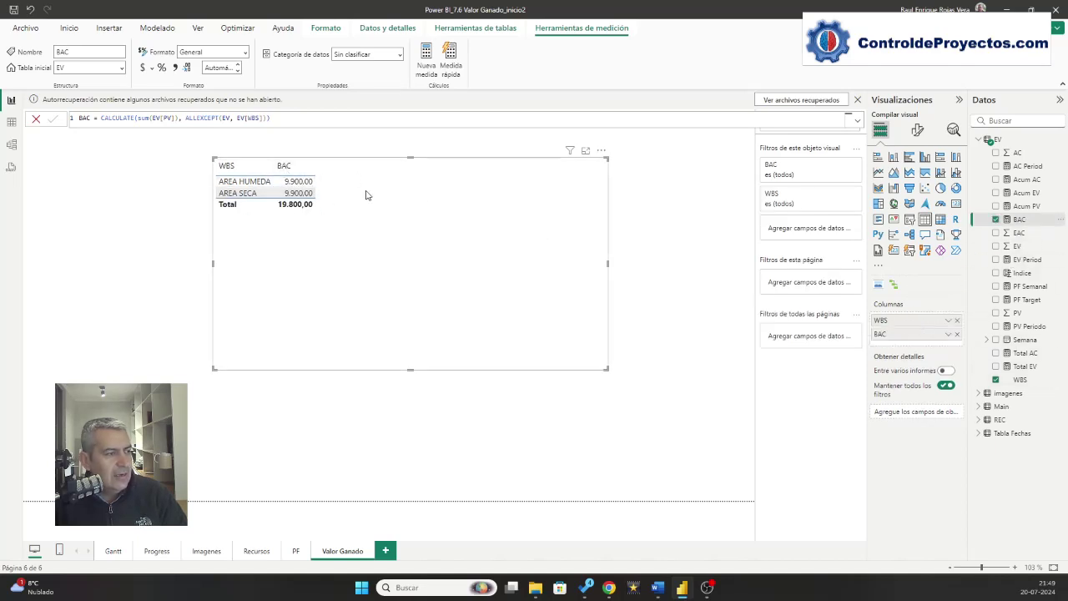
key("alt+Tab")
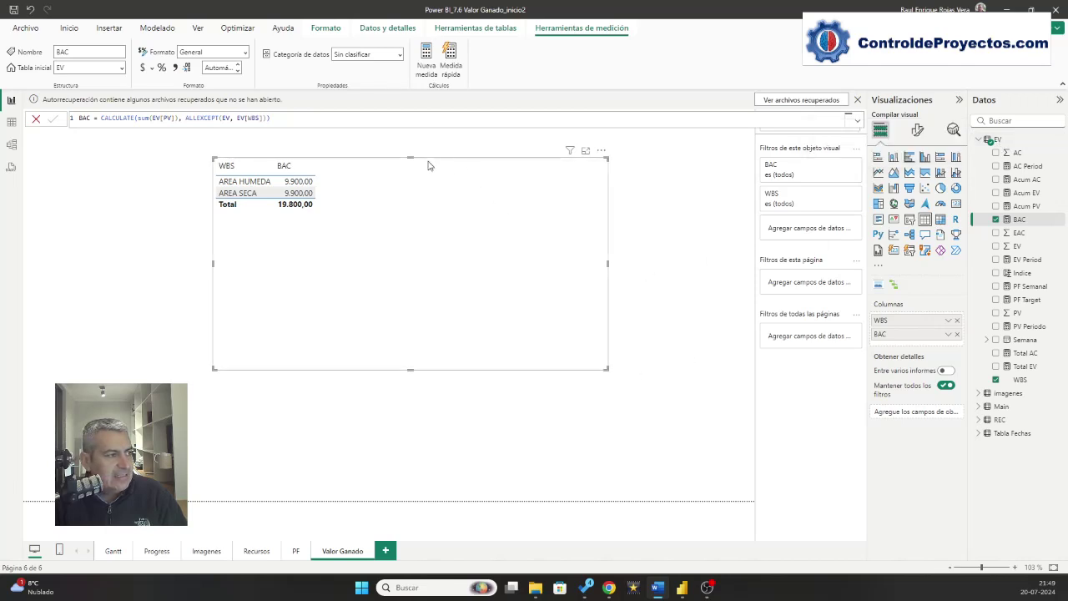
- Shrink the table visual to fit its few rows and move it toward the upper-left area of the report page
left_click_drag(409, 364, 411, 287)
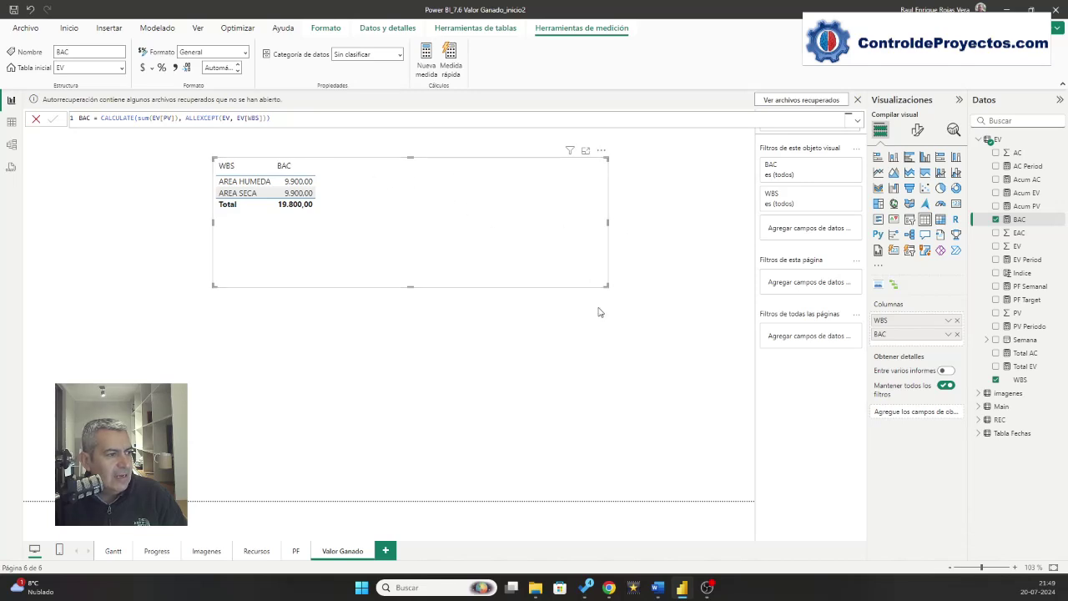
left_click_drag(609, 287, 601, 266)
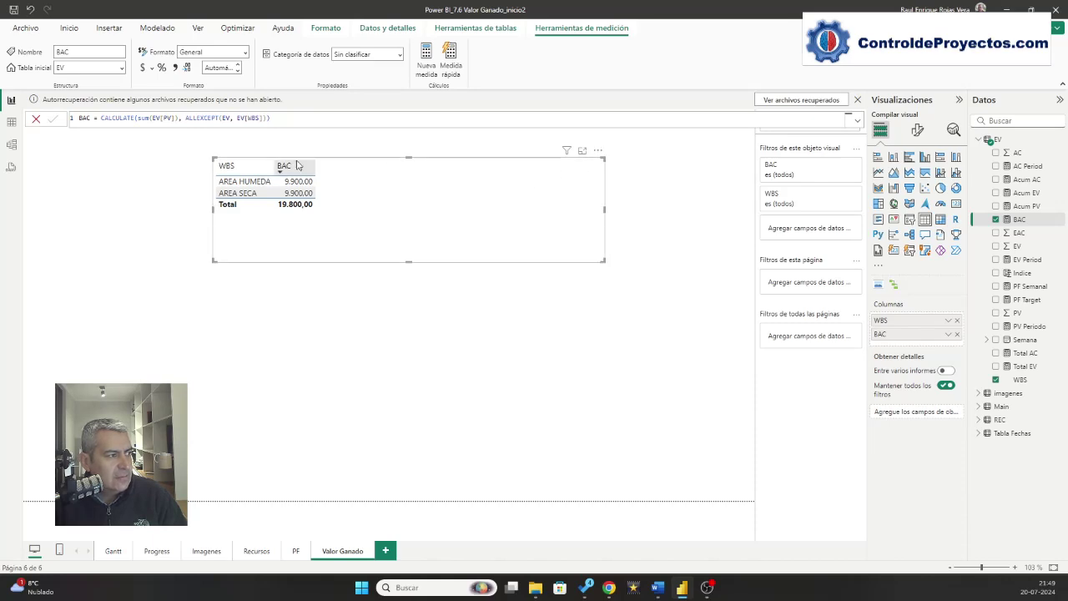
left_click_drag(600, 157, 478, 167)
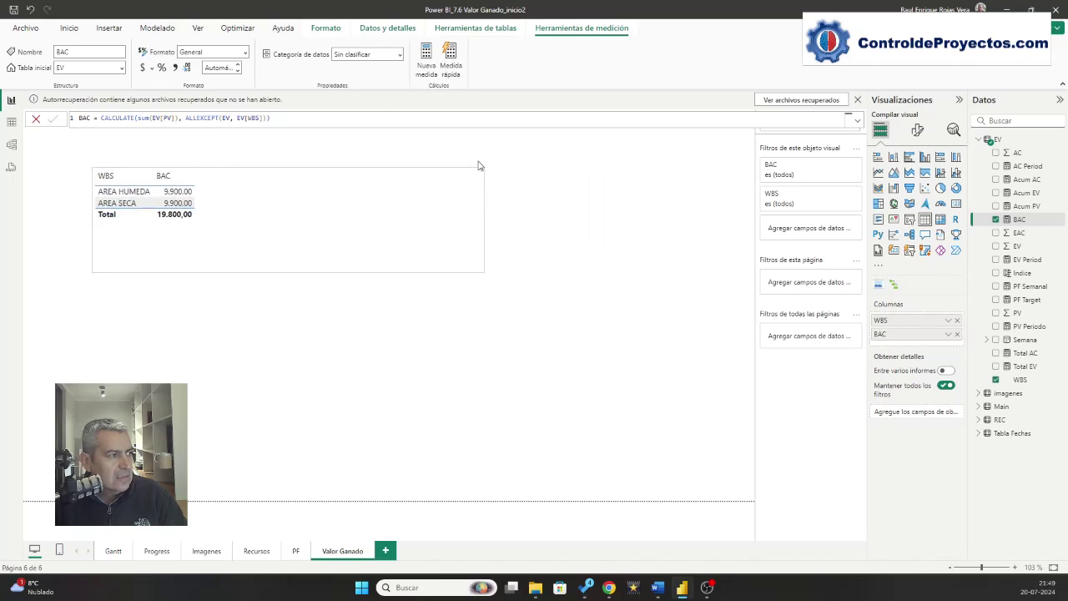
- Create a new measure named PV Acum in the EV table and begin its formula with CALCULATE(sum(EV[PV]),
right_click(1005, 140)
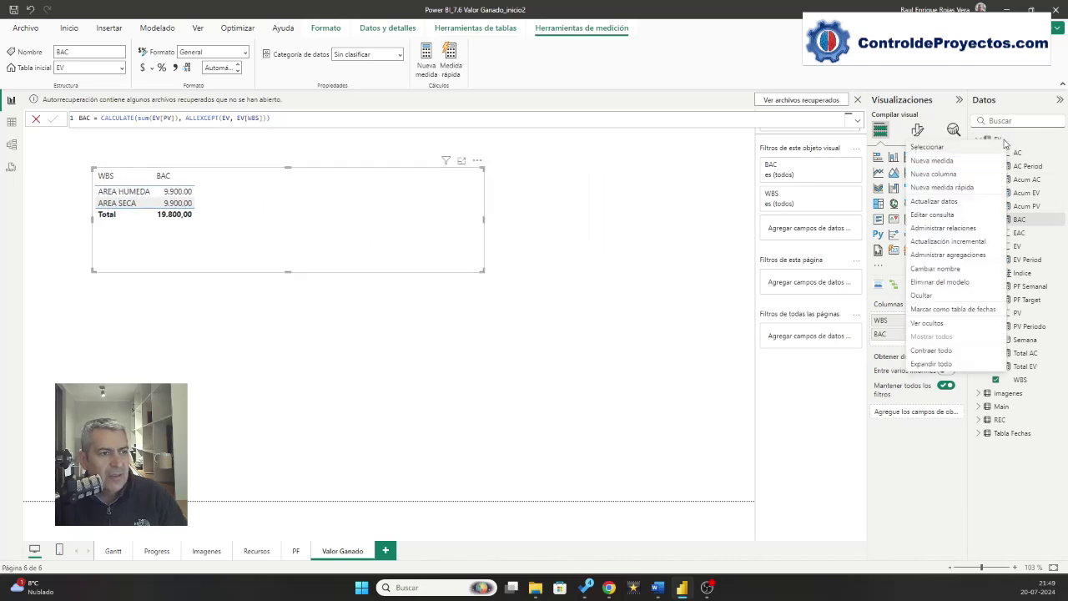
key("Escape")
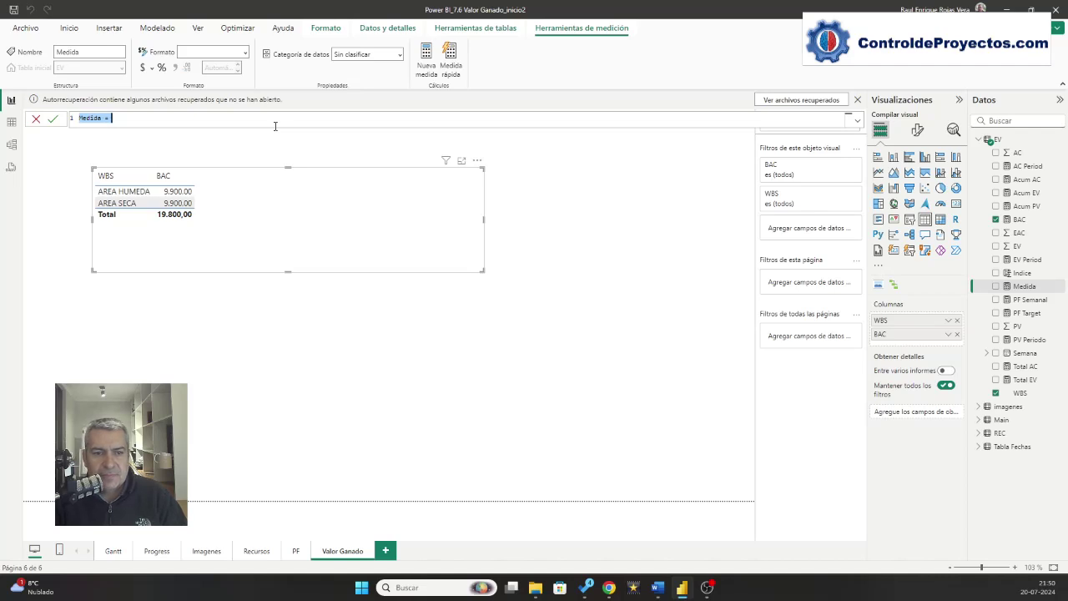
type("PV Acum =")
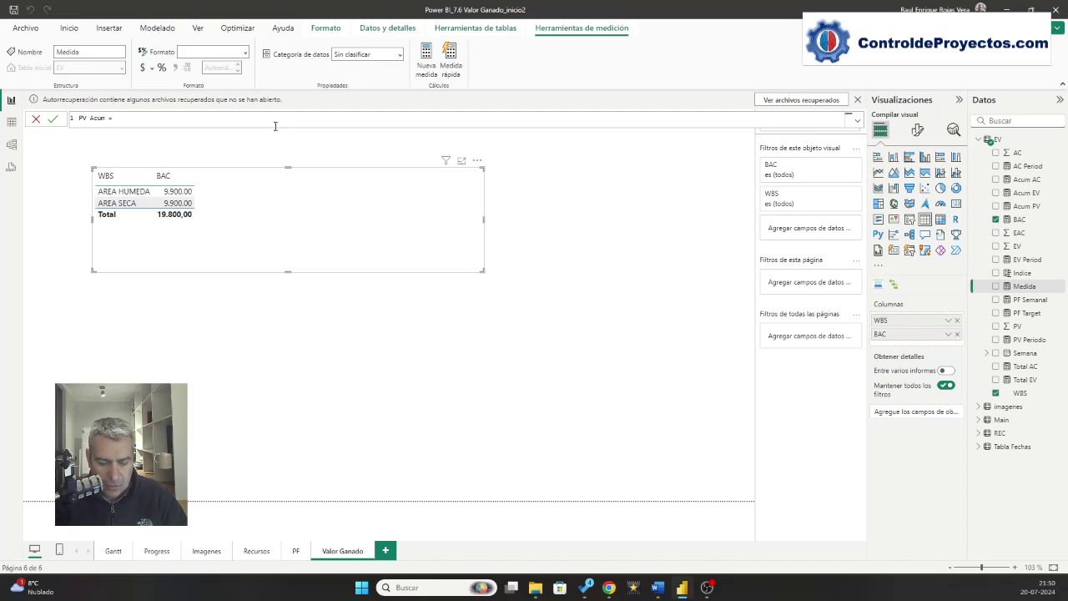
type("cal")
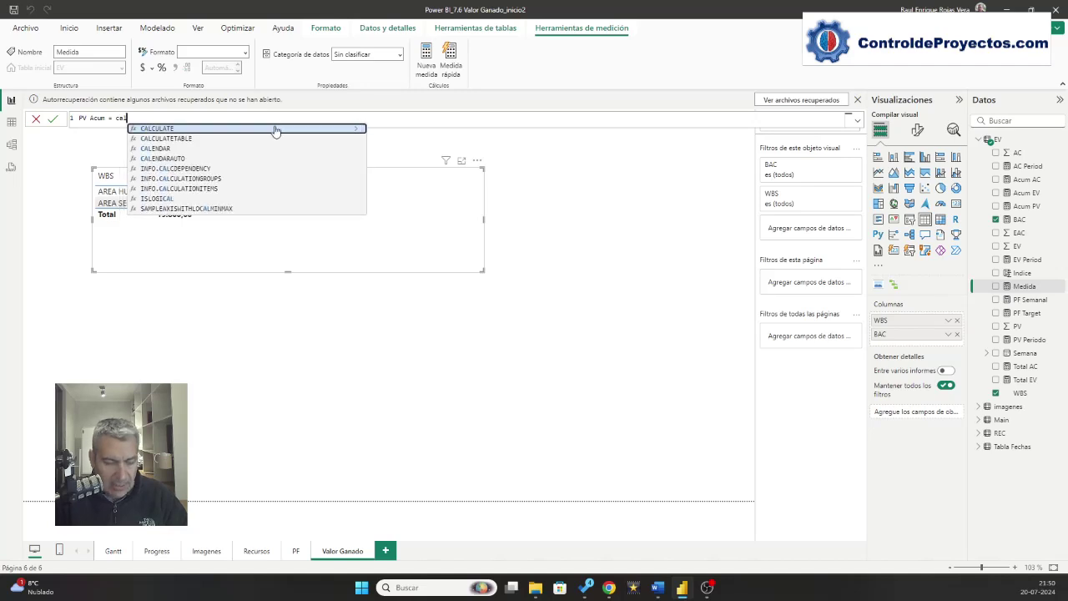
key("Tab")
type("sum")
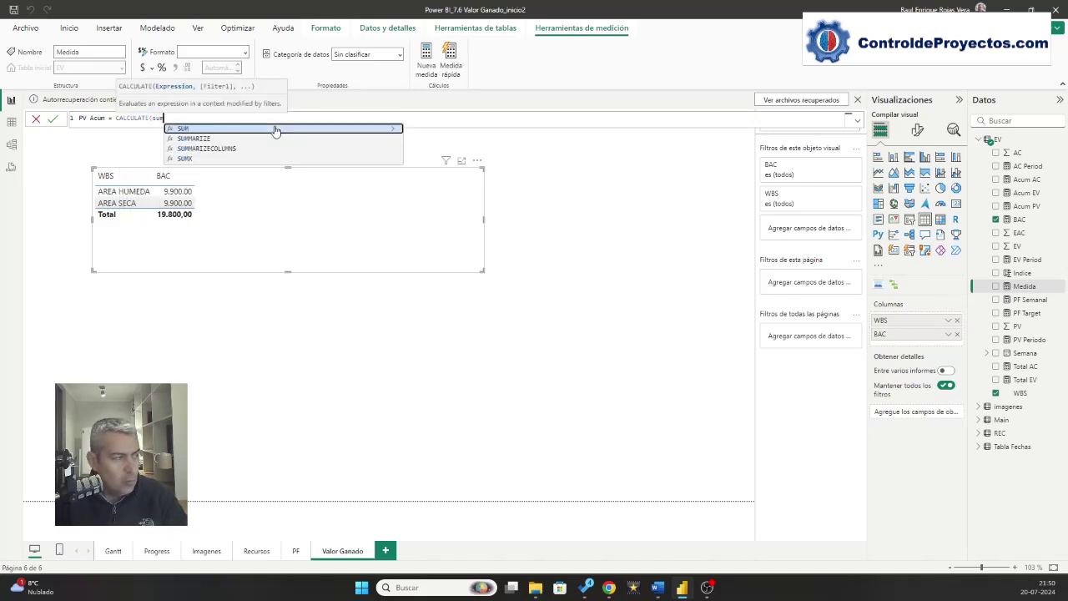
type("(PV")
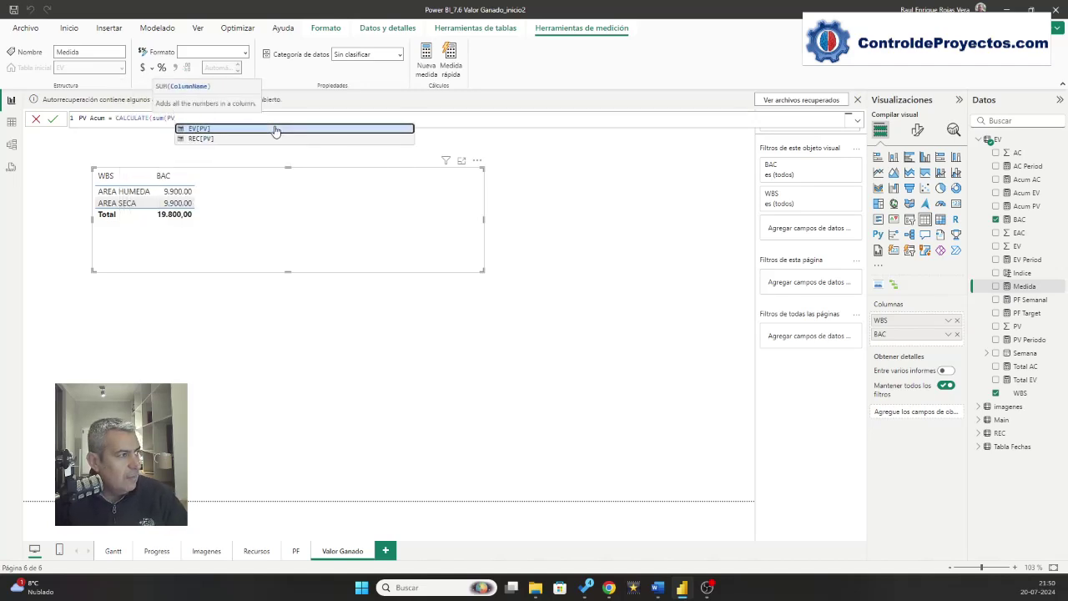
left_click(276, 130)
type("), ")
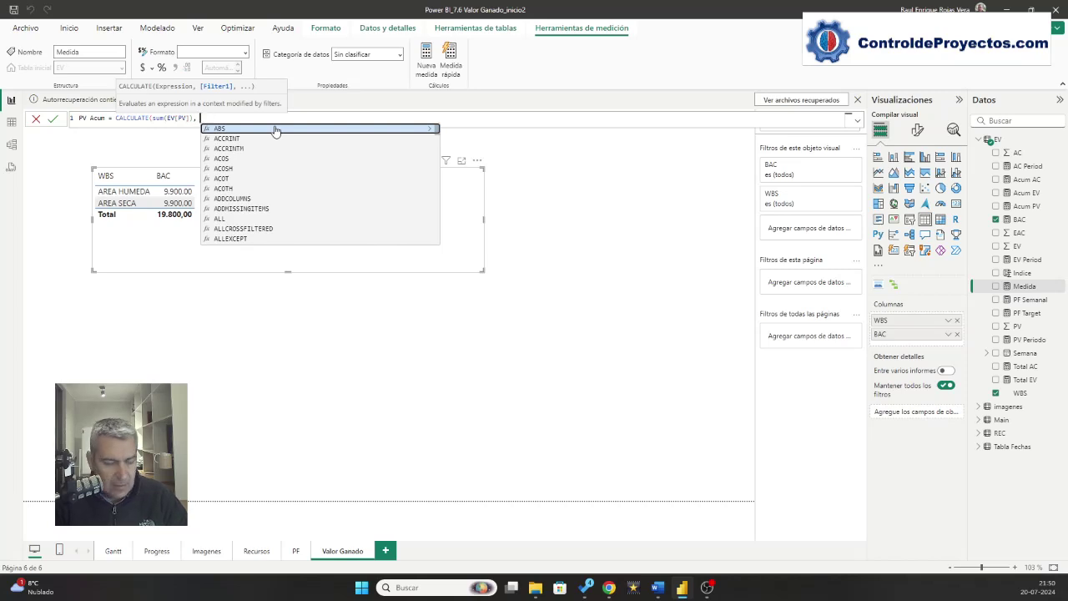
- Add the filter ALLEXCEPT(ev, EV[WBS]) to the PV Acum formula, followed by a comma for another filter
type("all")
key("Down")
key("Down")
key("Tab")
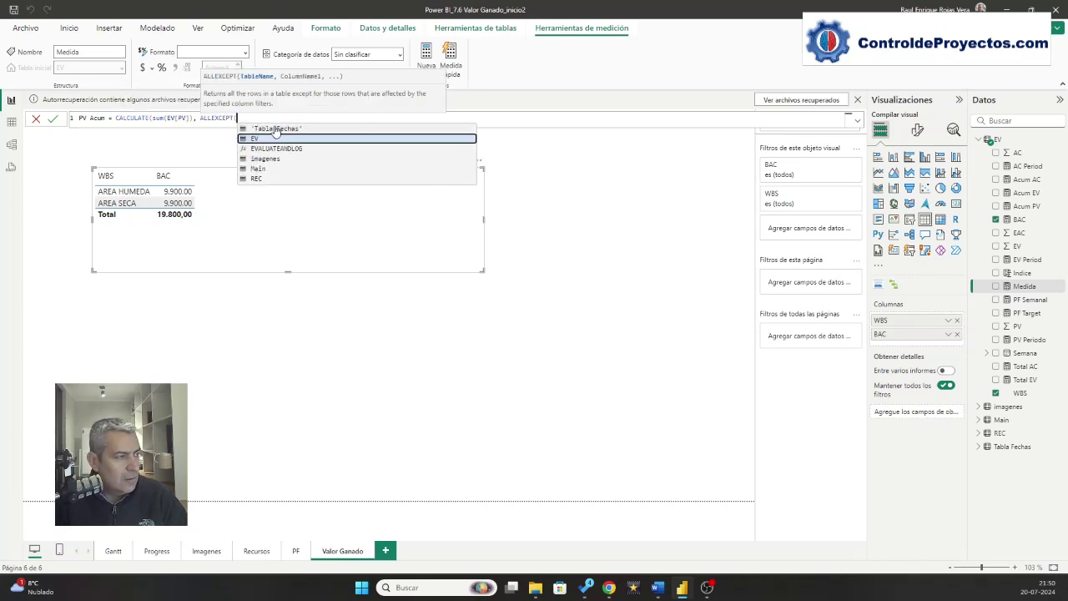
type("ev")
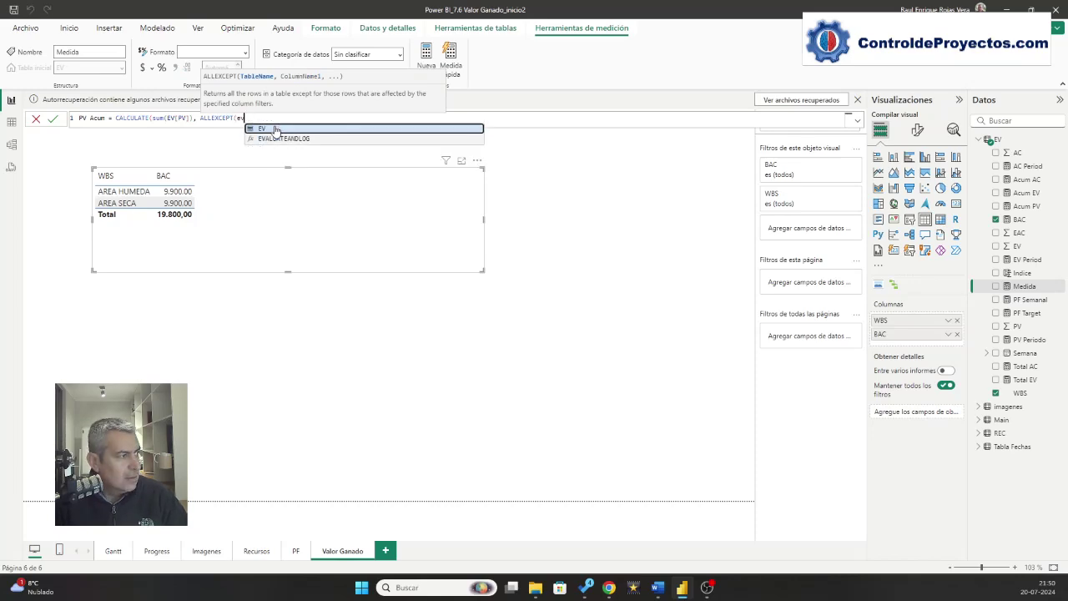
type(", ")
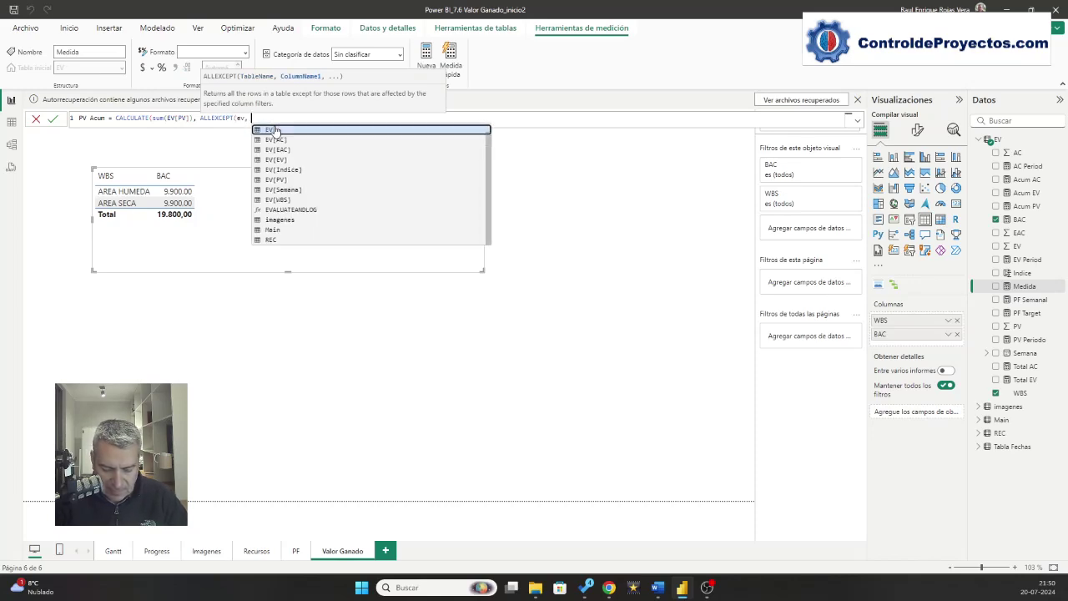
type("wbs")
key("Tab")
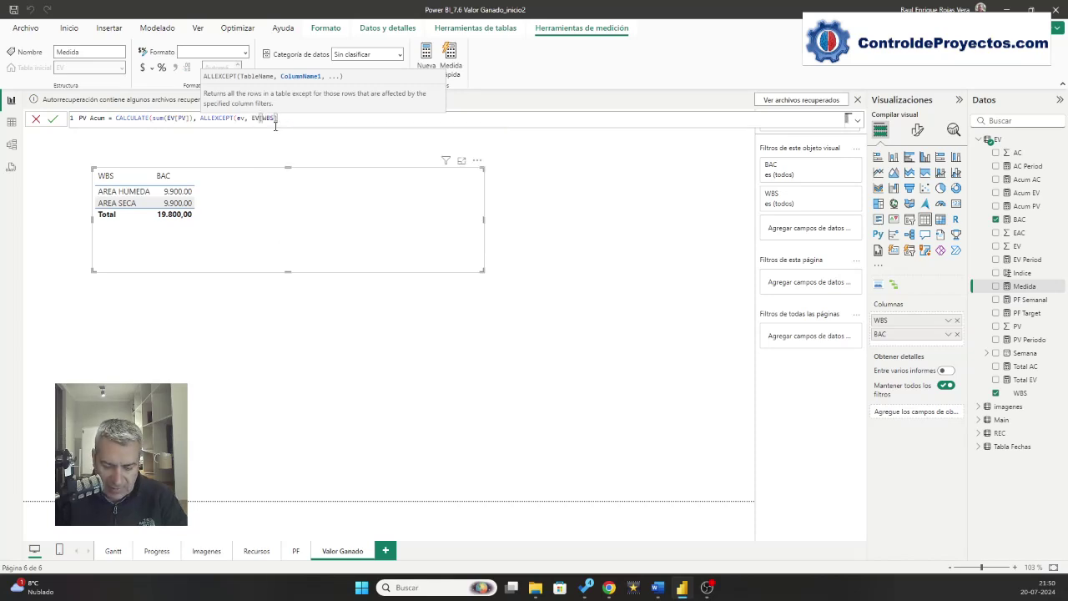
type("), ")
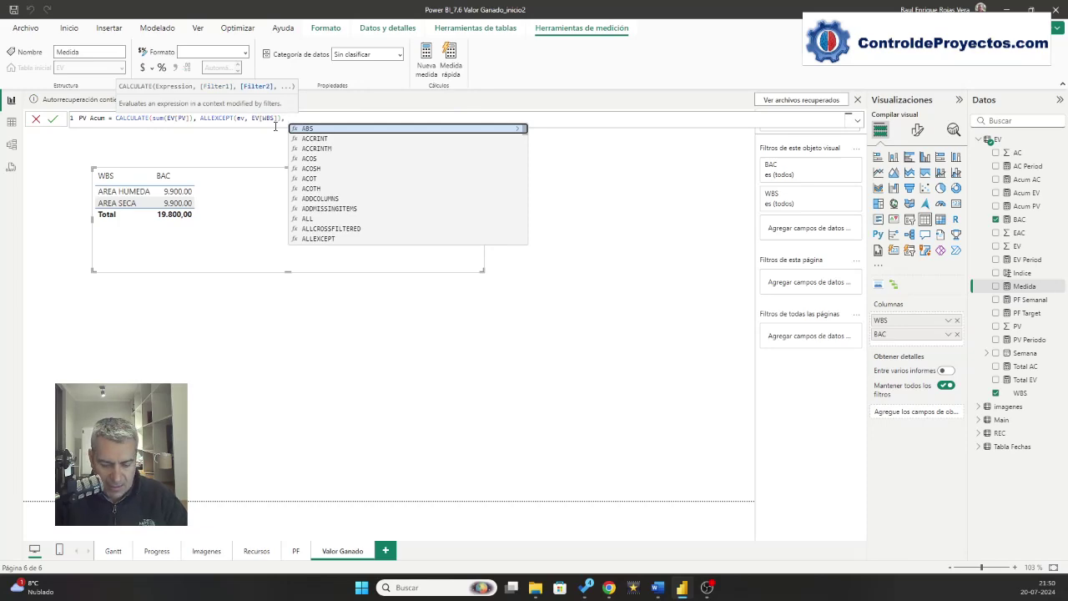
- Begin the second filter of the PV Acum formula with the comparison EV[Indice] <=
type("e")
key("Down")
key("Down")
key("Down")
key("Down")
key("Down")
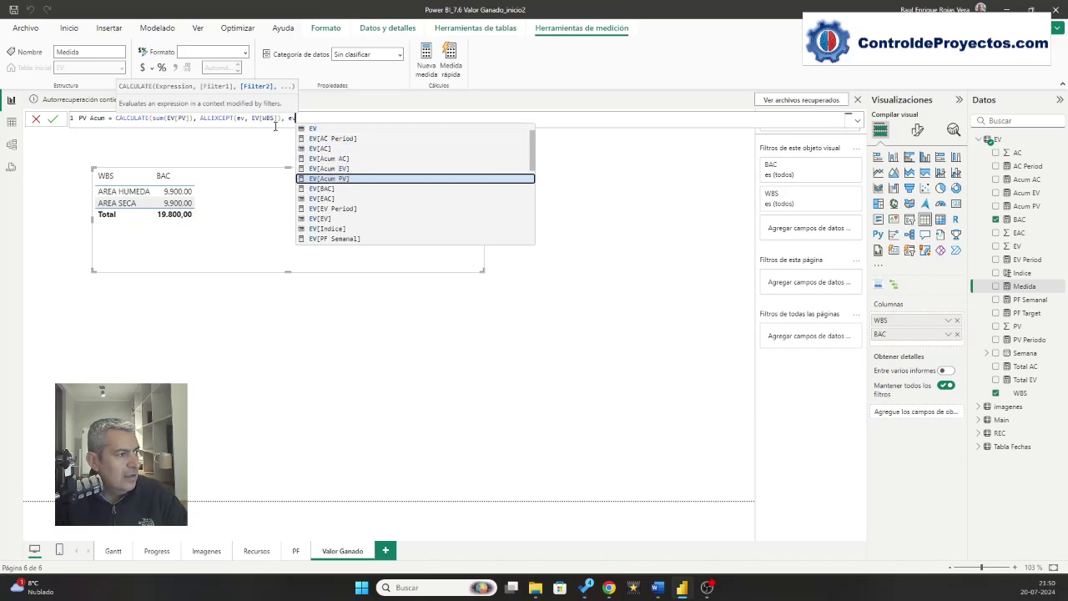
type("v")
key("Down")
key("Down")
key("Down")
key("Down")
key("Down")
key("Tab")
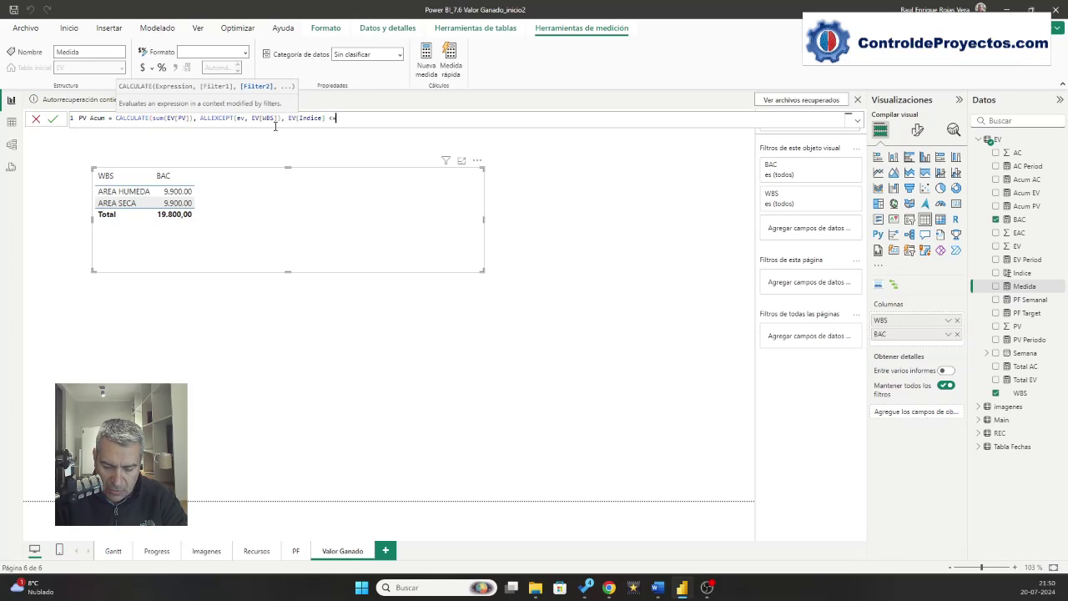
- Insert the SELECTEDVALUE function as the value that EV[Indice] is compared with in the PV Acum formula
type("se")
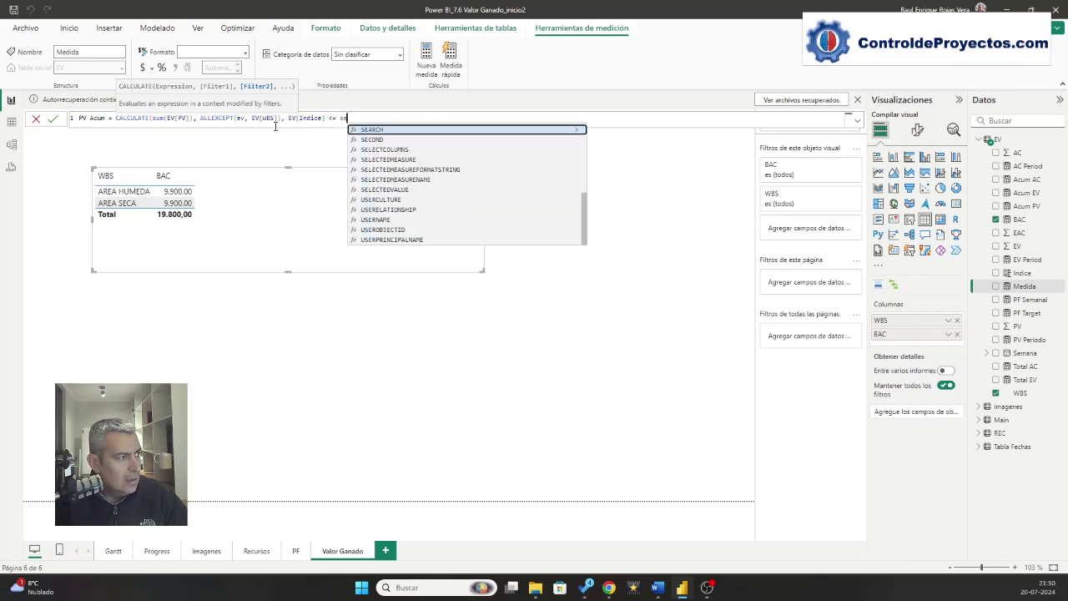
type("l")
key("Down")
key("Down")
key("Down")
key("Down")
key("Down")
key("Down")
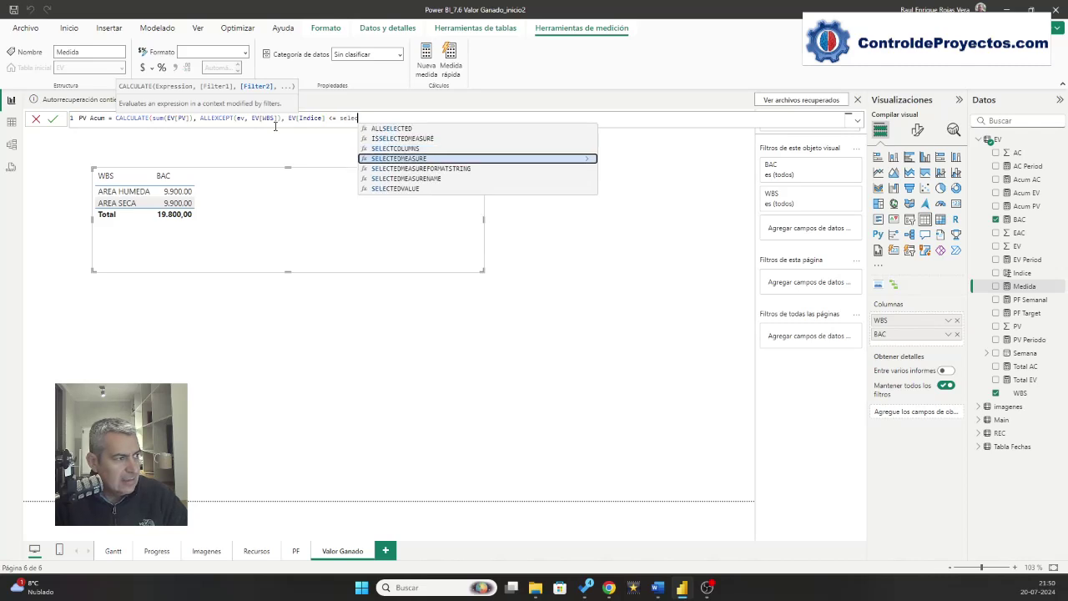
key("Tab")
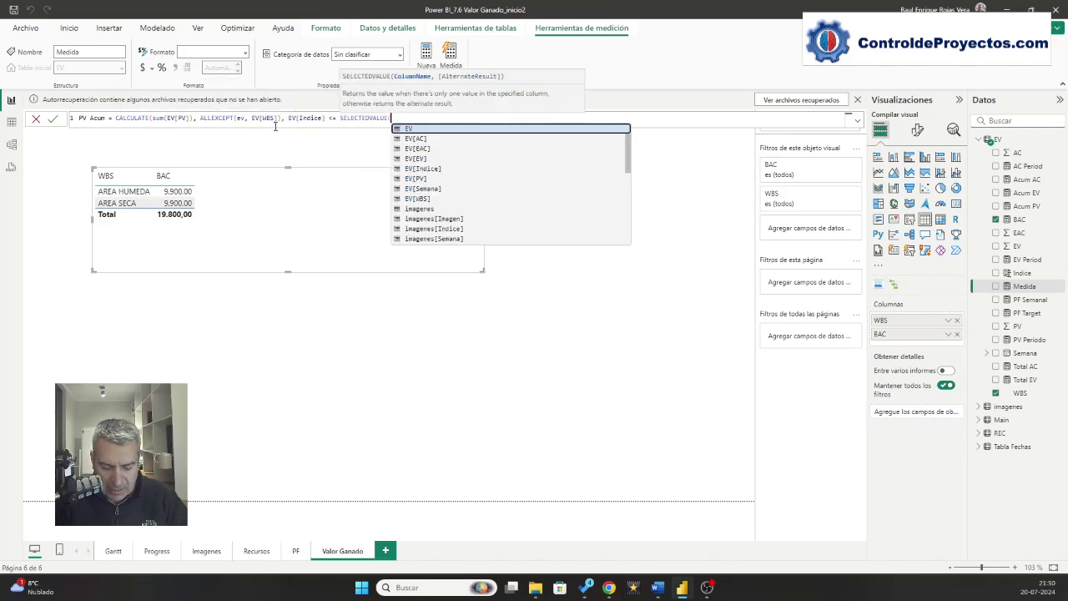
- Give SELECTEDVALUE the argument 'Tabla Fechas'[Indice], close both parentheses and commit the PV Acum measure
type("tabla")
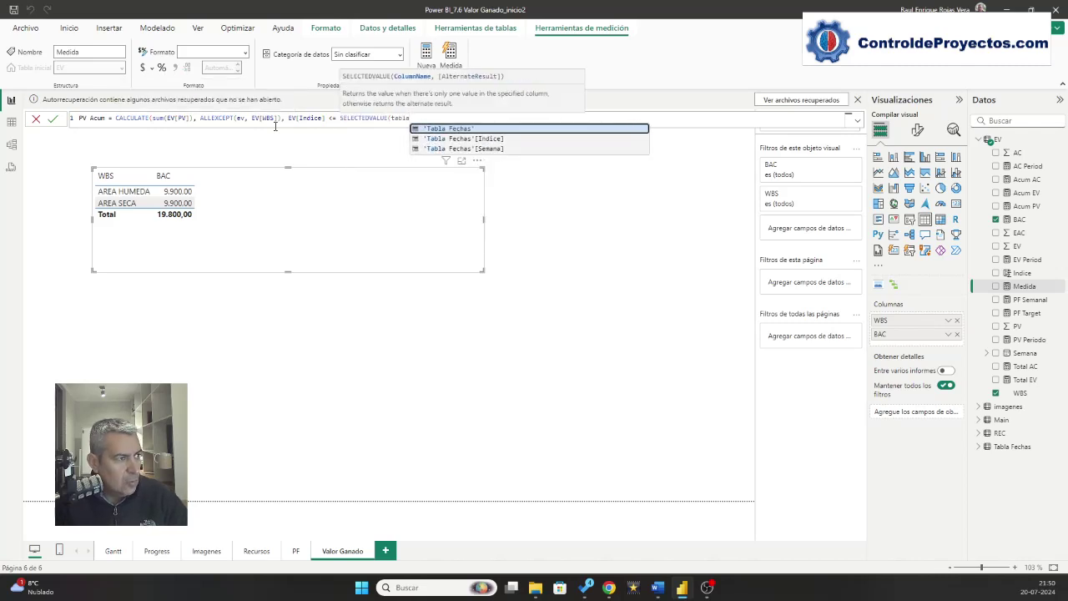
key("Down")
key("Down")
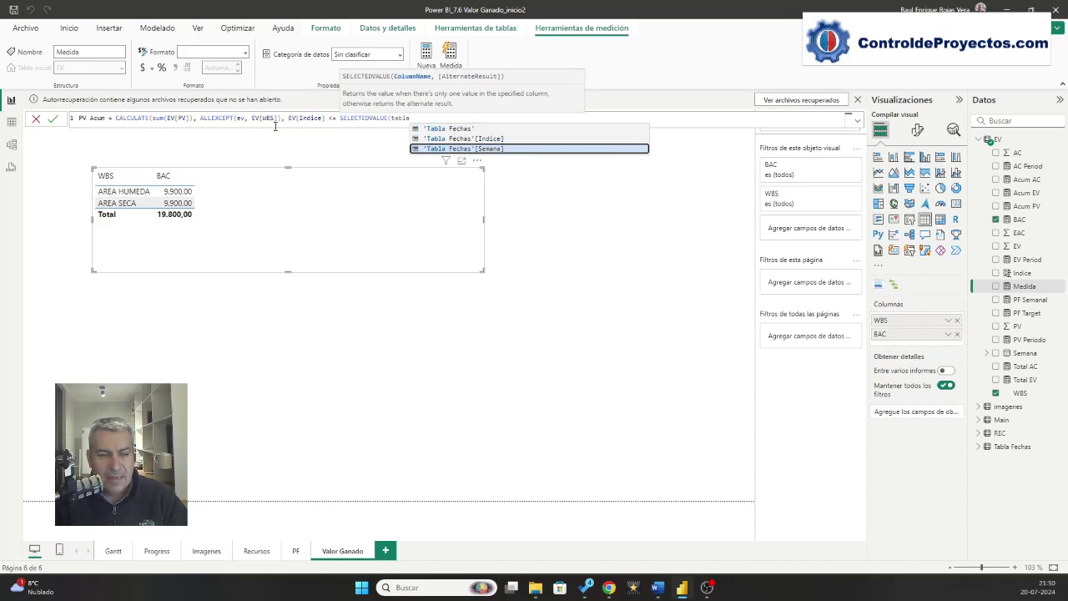
key("Up")
key("Tab")
type("))")
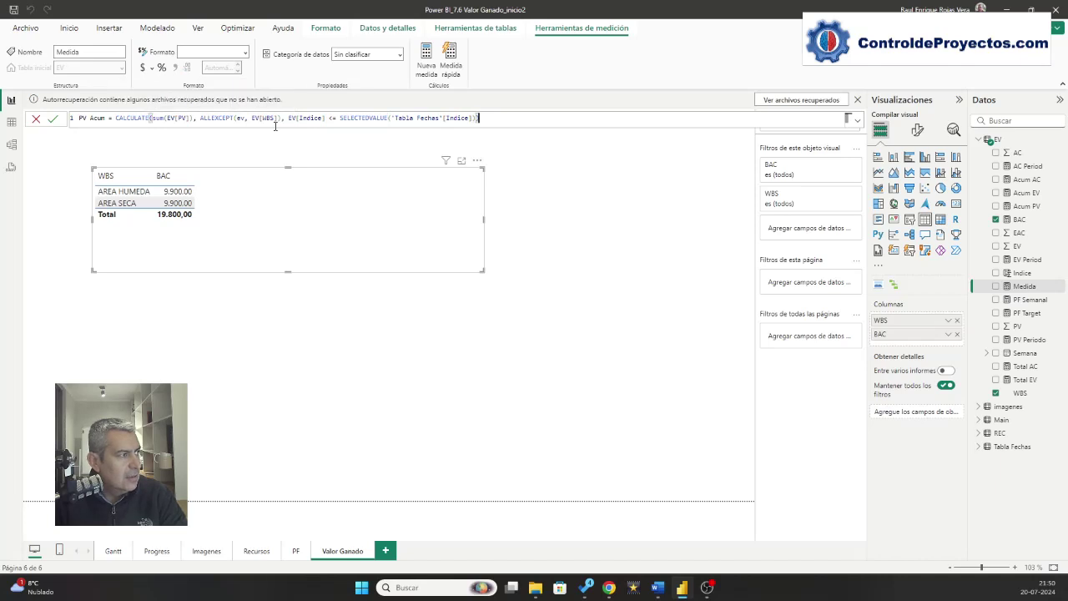
key("Return")
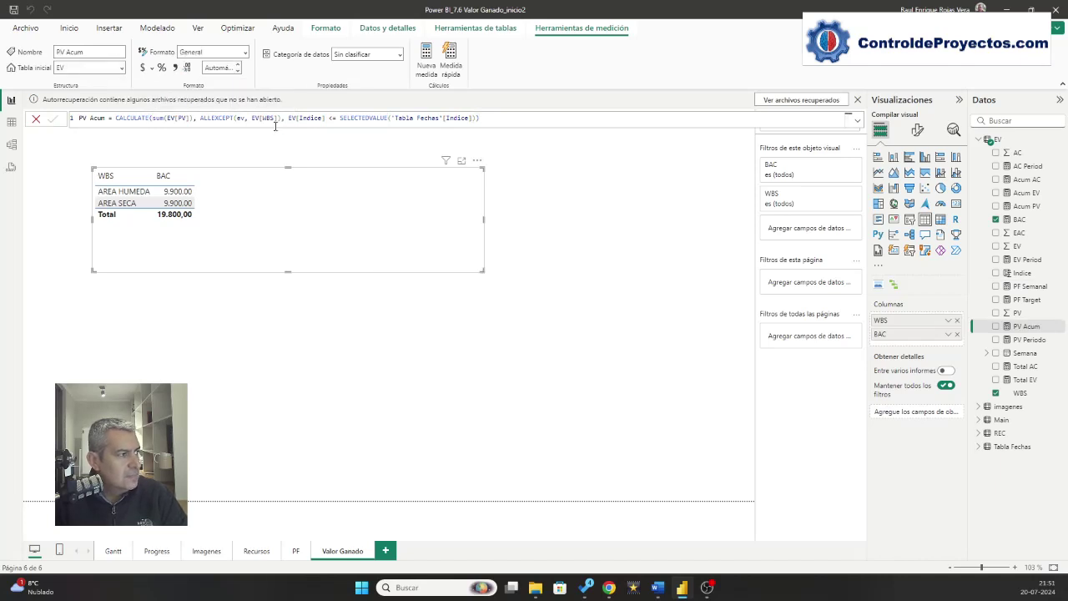
- Add PV Acum as a column of the table visual and rewrite ev as EV in the measure's ALLEXCEPT filter
left_click_drag(1028, 327, 932, 344)
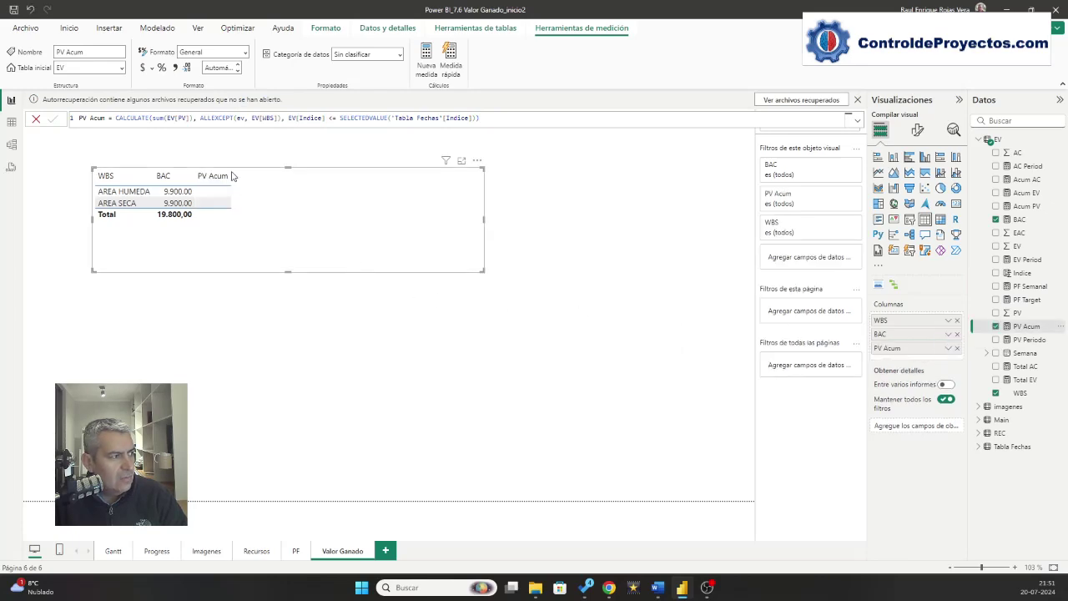
left_click(254, 117)
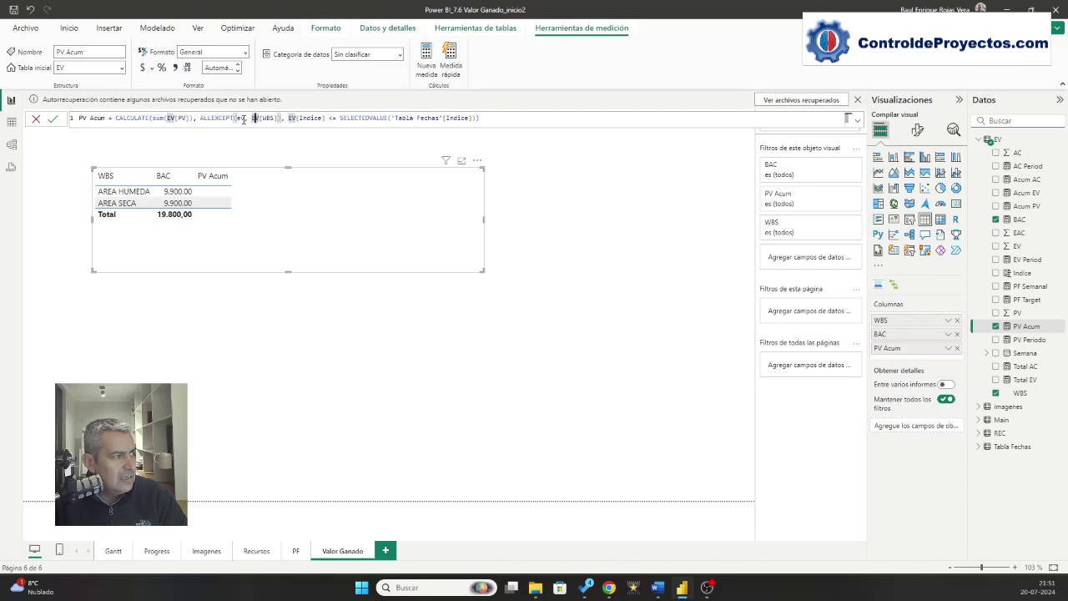
key("BackSpace")
key("BackSpace")
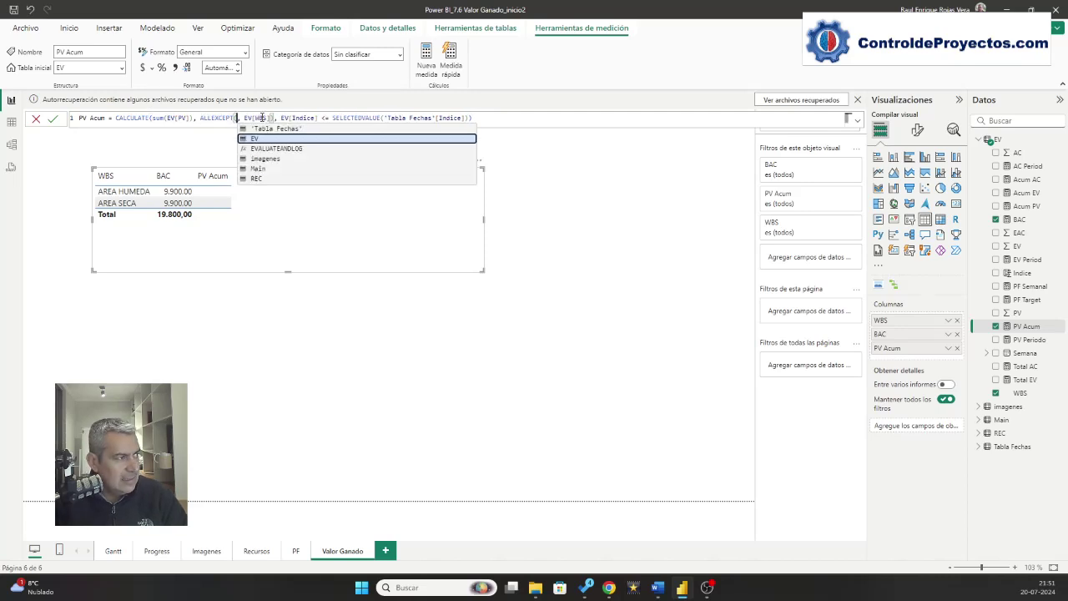
key("Tab")
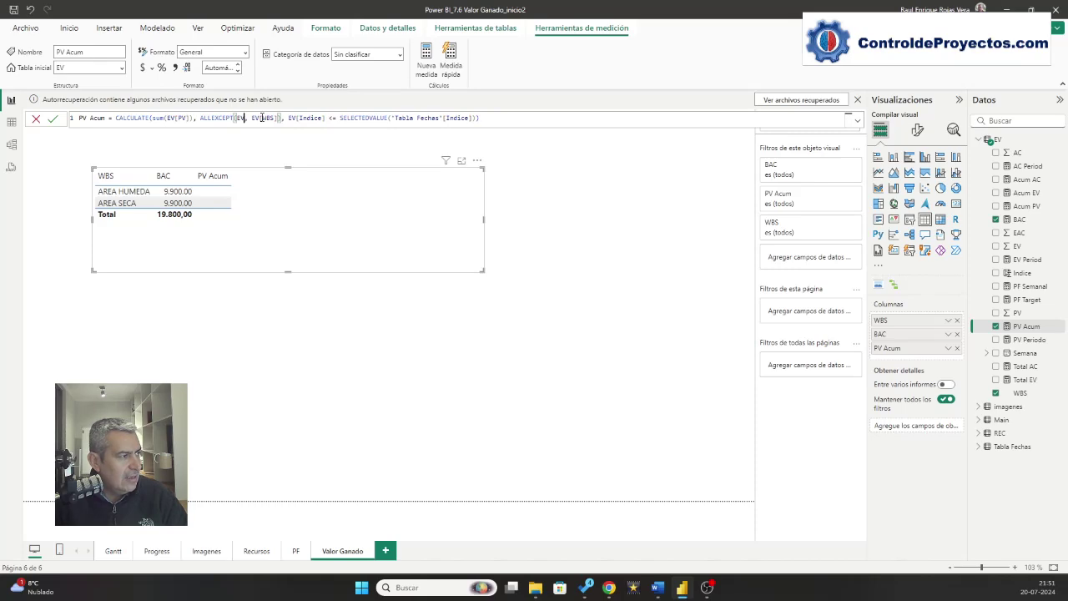
left_click(51, 121)
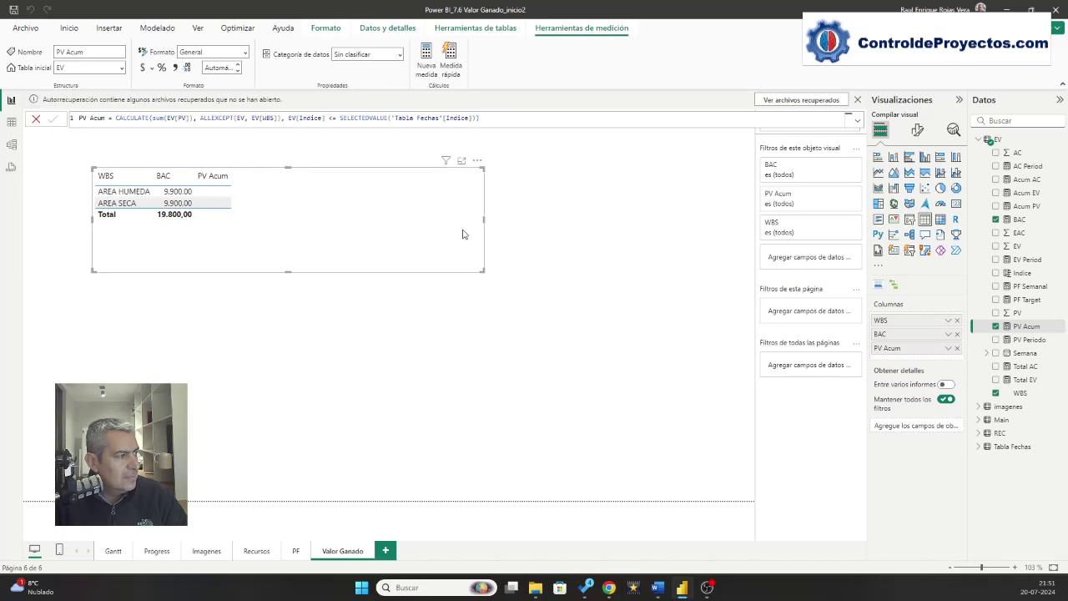
left_click(221, 191)
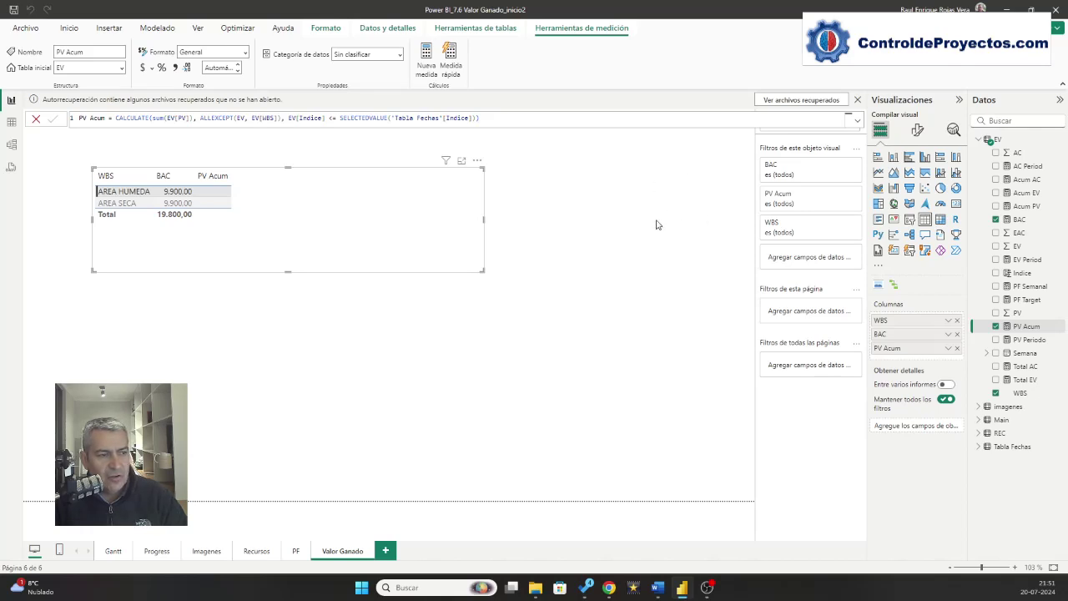
- Add a narrow button slicer to the right of the table visual, using the Semana field from Tabla Fechas
left_click(636, 169)
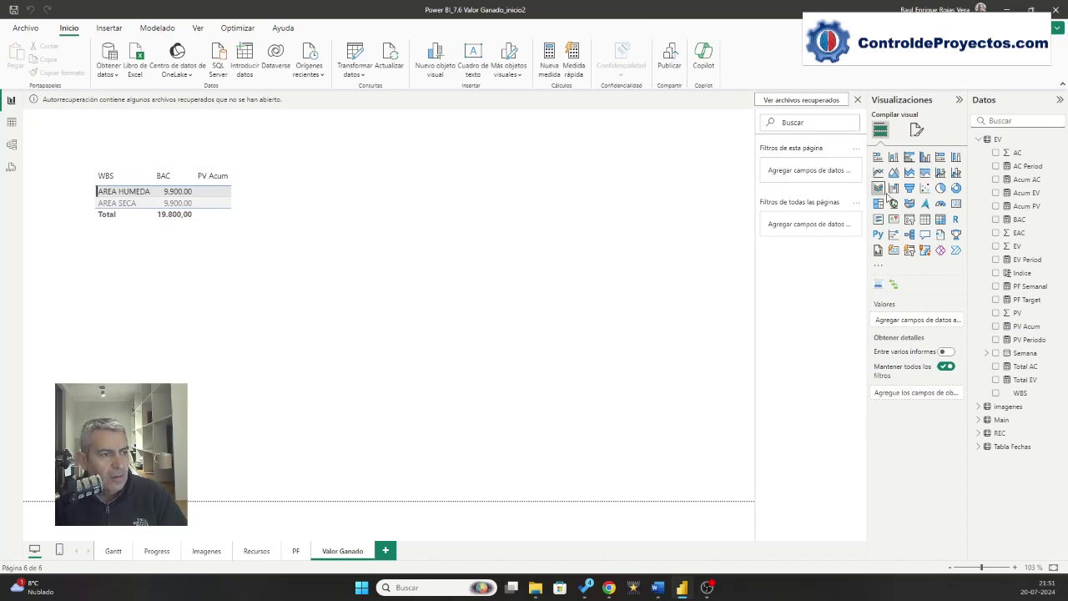
left_click(909, 250)
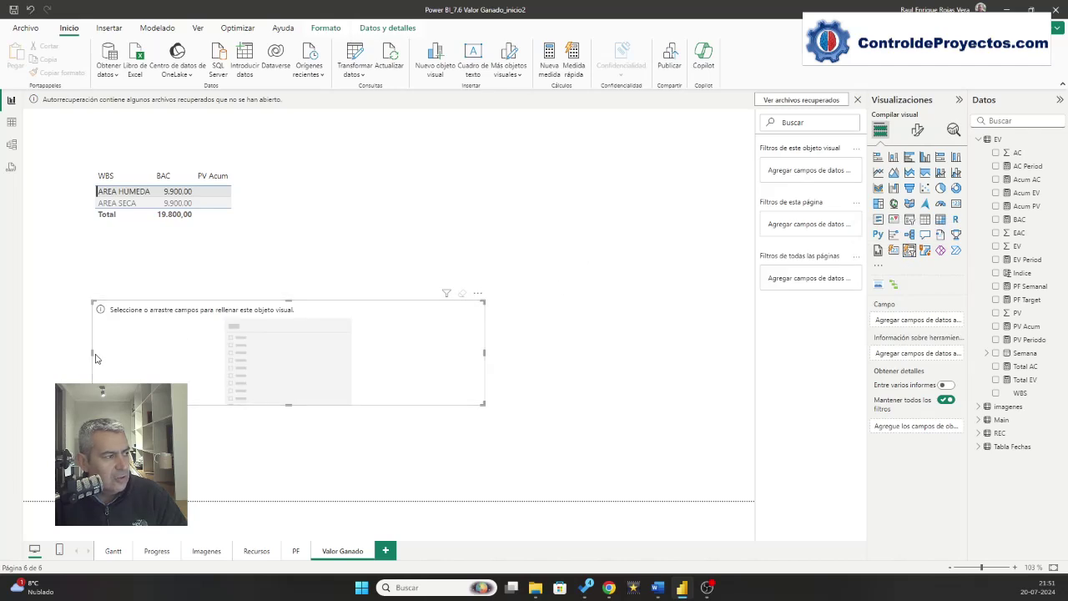
left_click_drag(92, 352, 324, 352)
left_click_drag(377, 316, 614, 157)
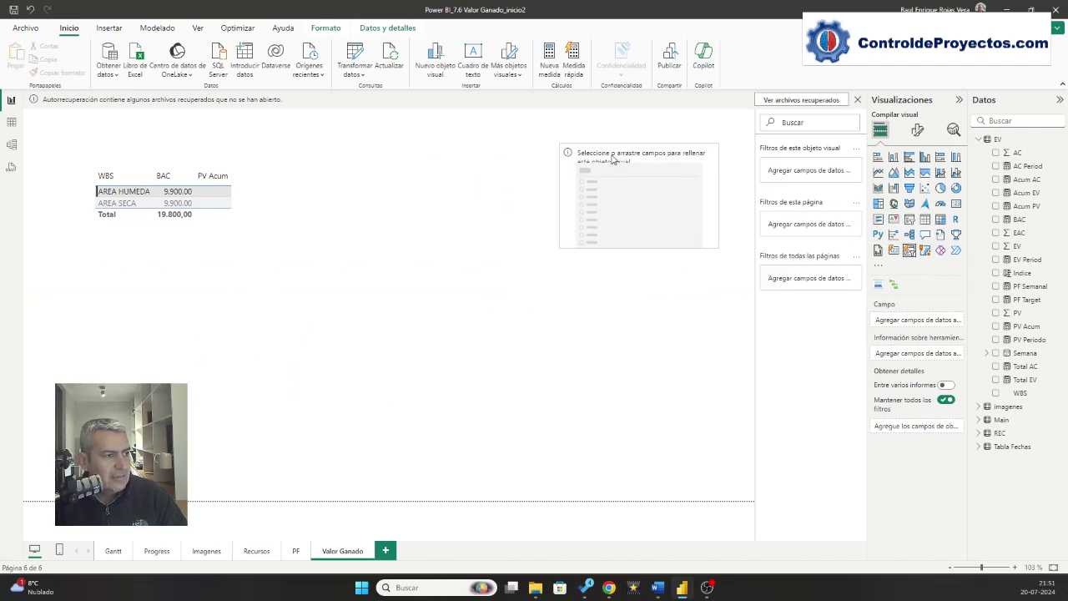
left_click(980, 447)
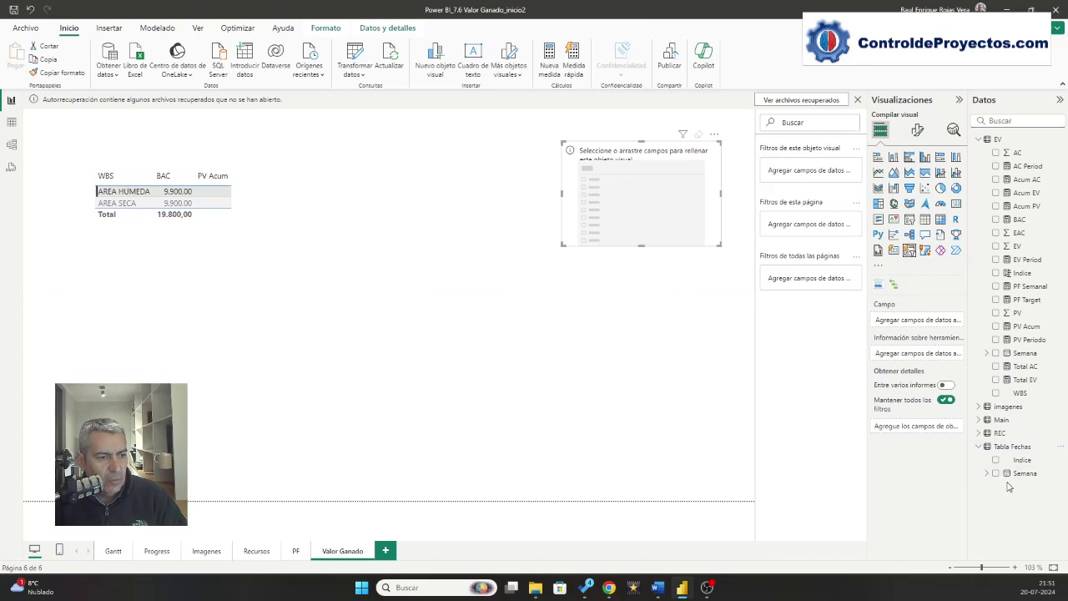
left_click_drag(1023, 474, 649, 285)
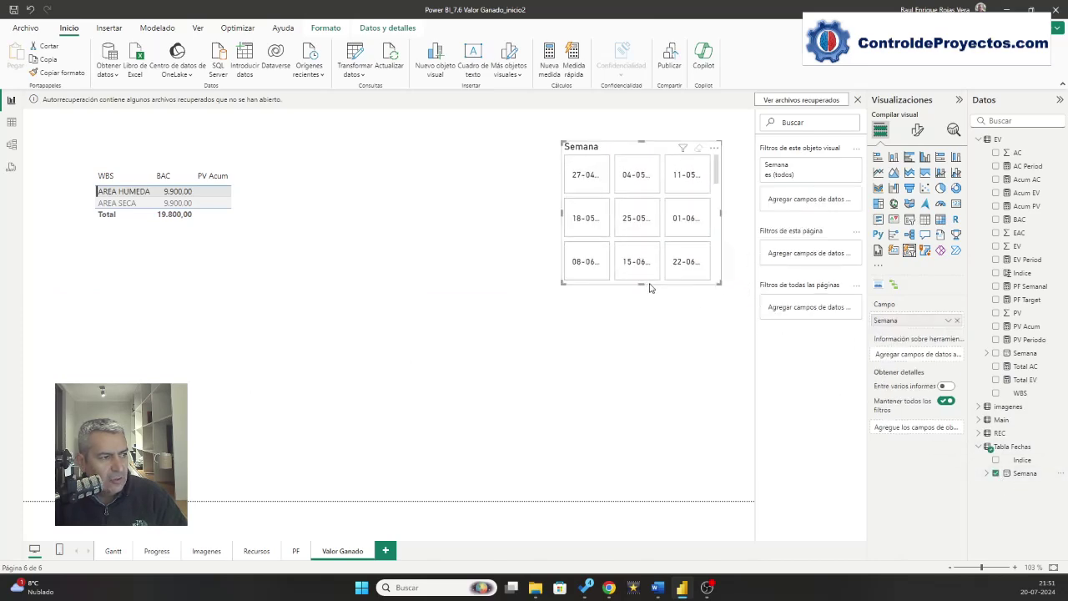
- Turn on forced selection (Forzar selección) in the Semana slicer's selection settings
left_click(917, 131)
left_click(916, 218)
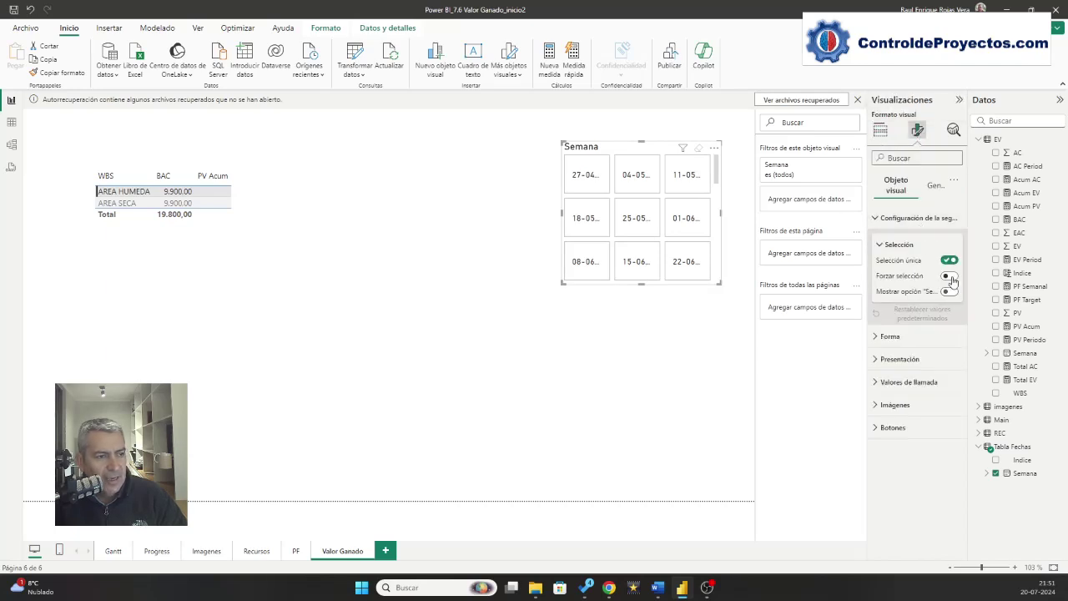
left_click(949, 275)
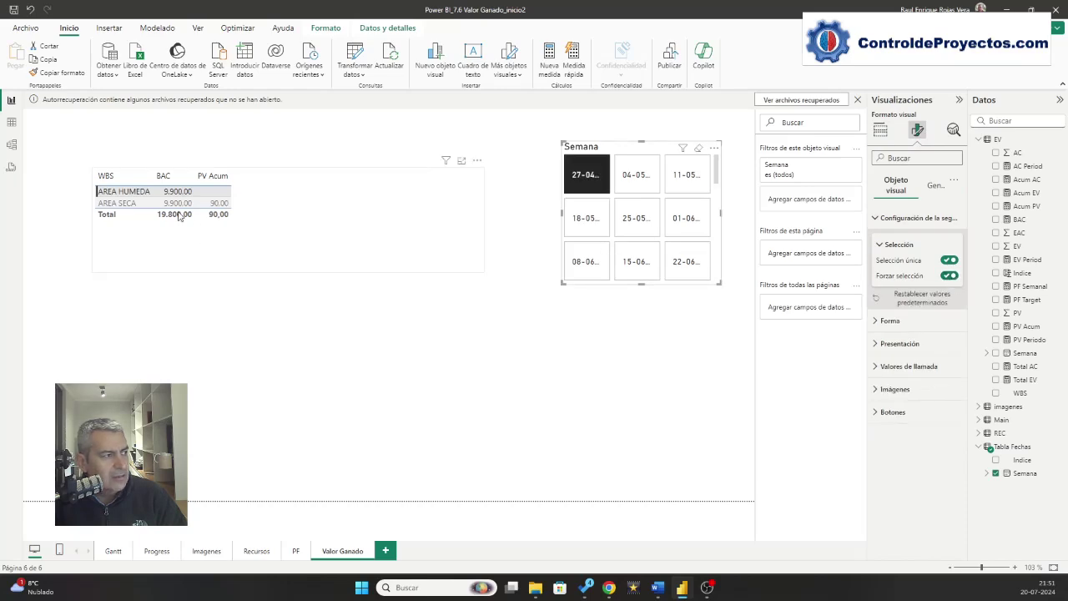
- Select different weeks in the Semana slicer, from 11-05 through 22-06, to check how PV Acum responds
left_click(676, 180)
left_click(599, 216)
left_click(657, 215)
left_click(677, 218)
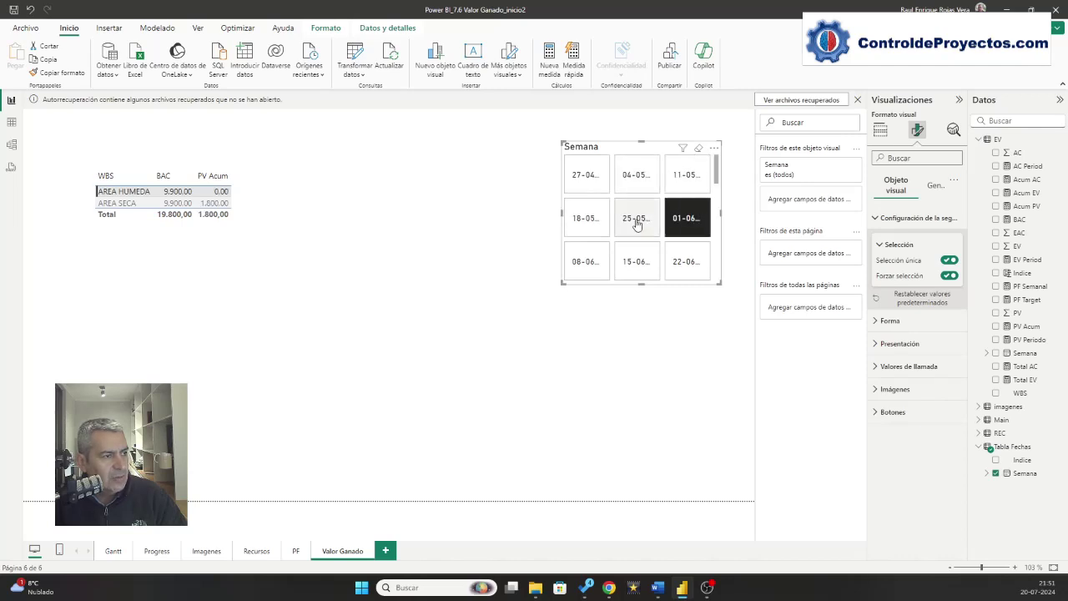
left_click(589, 252)
left_click(634, 260)
left_click(686, 261)
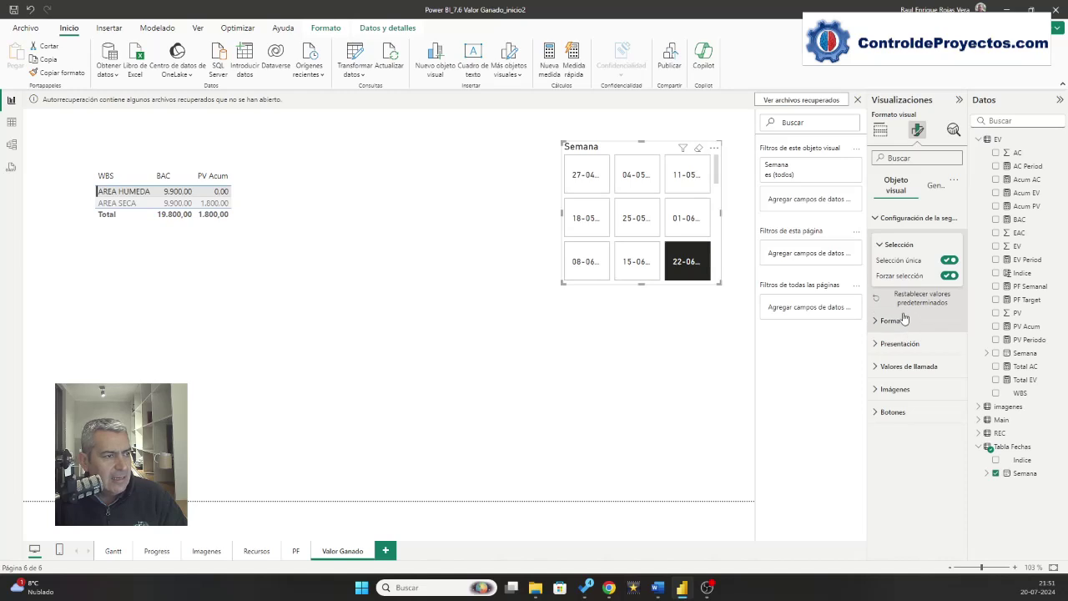
- Set the Semana slicer's layout to 1 displayed column and reduce the slicer's height slightly
left_click(921, 347)
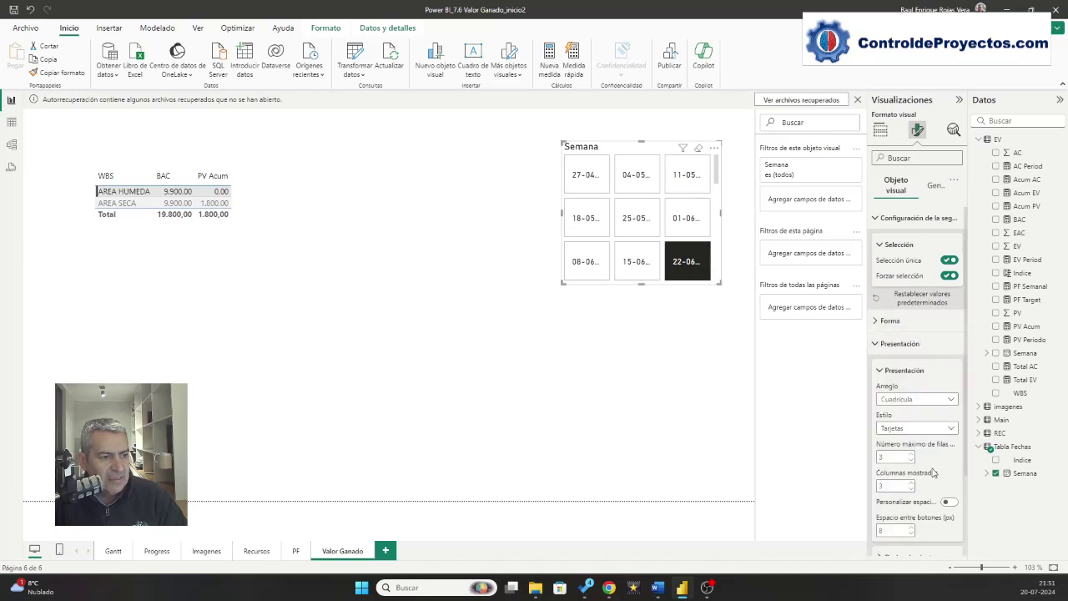
left_click(912, 489)
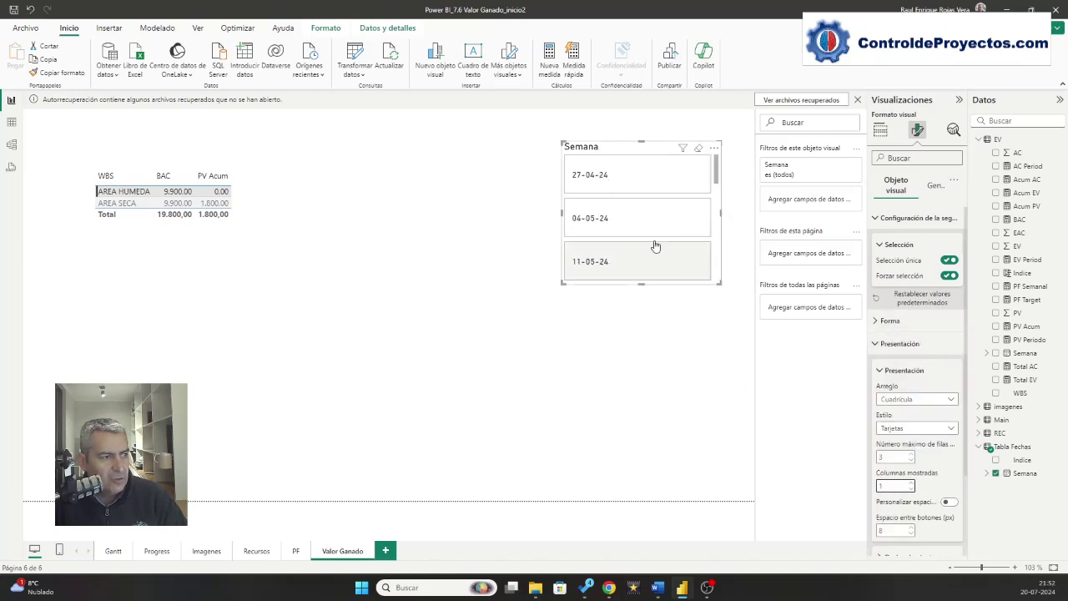
left_click_drag(643, 284, 643, 266)
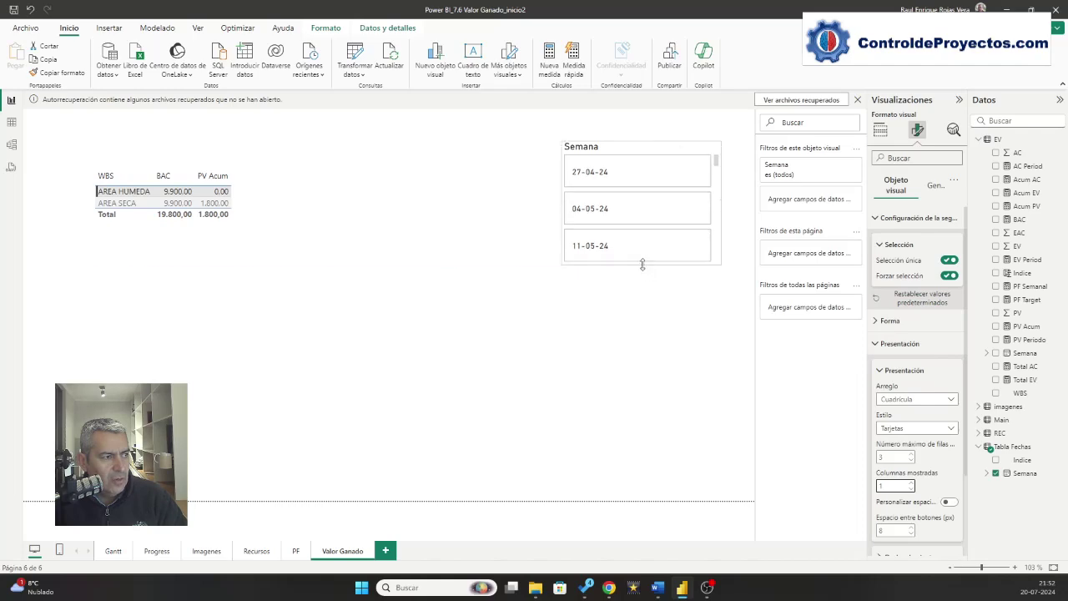
- Select the week 27-04-24 in the slicer and move the table visual slightly up and to the left
left_click(632, 173)
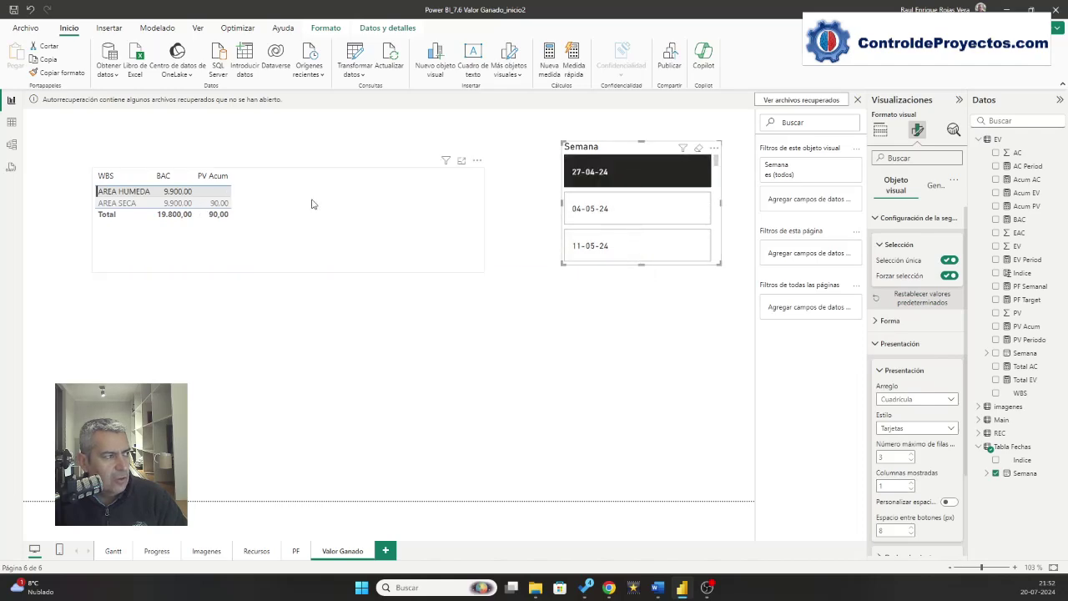
left_click(267, 181)
left_click_drag(476, 165, 455, 147)
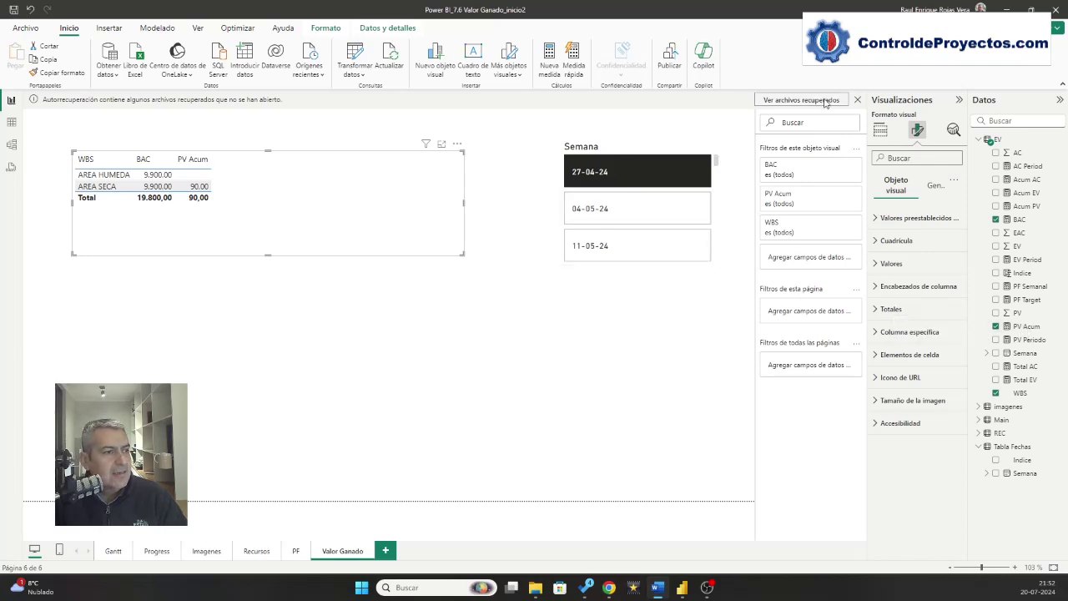
- Create a measure named EV Acum in the EV table and start its formula as CALCULATE of the sum of EV[EV]
right_click(1004, 139)
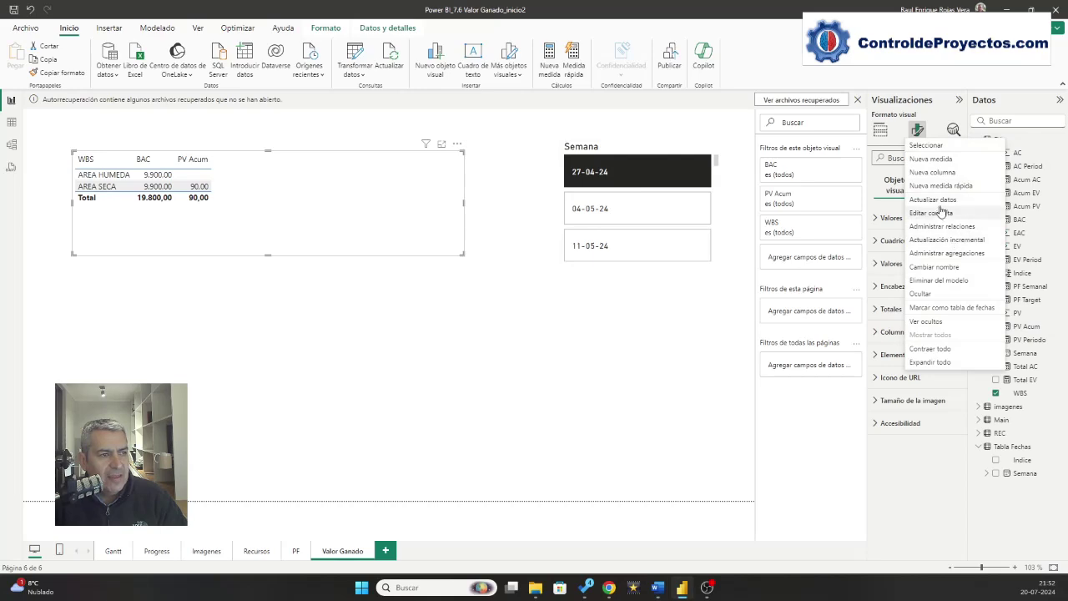
left_click(942, 160)
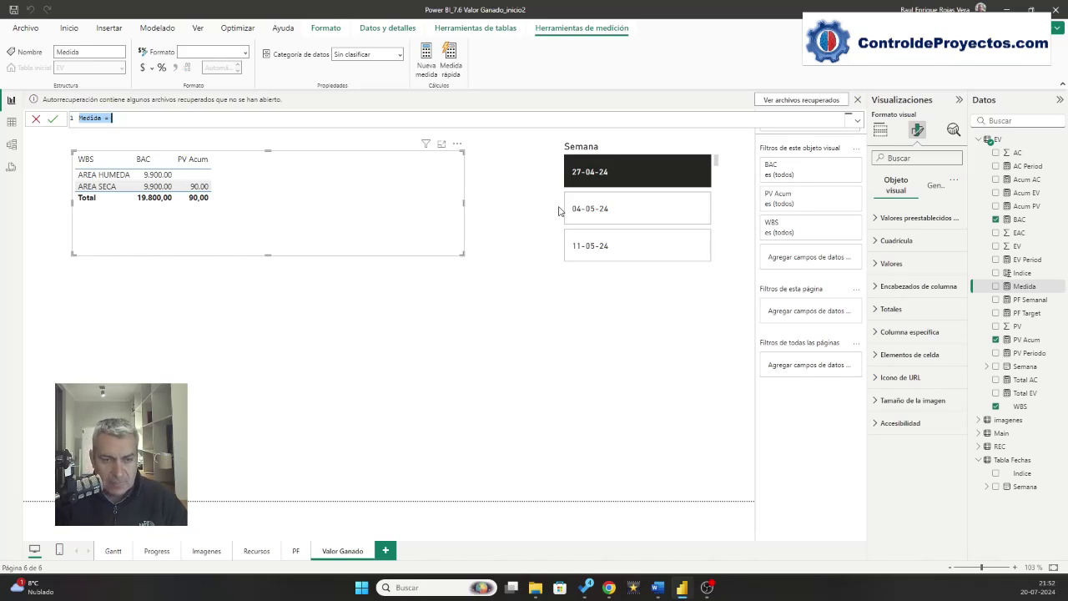
type("EV Acu")
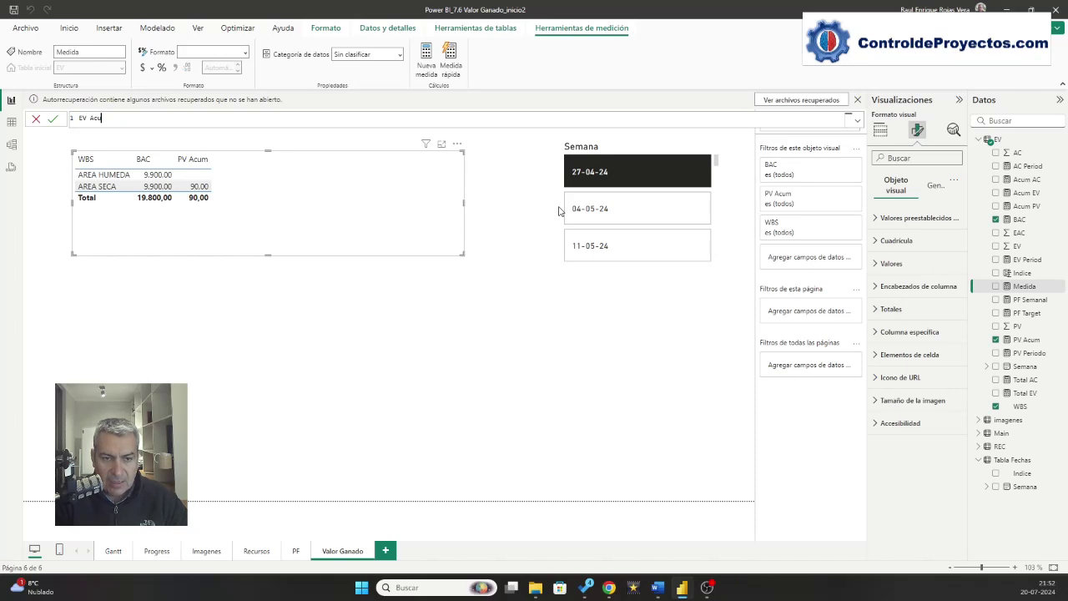
type("m = ")
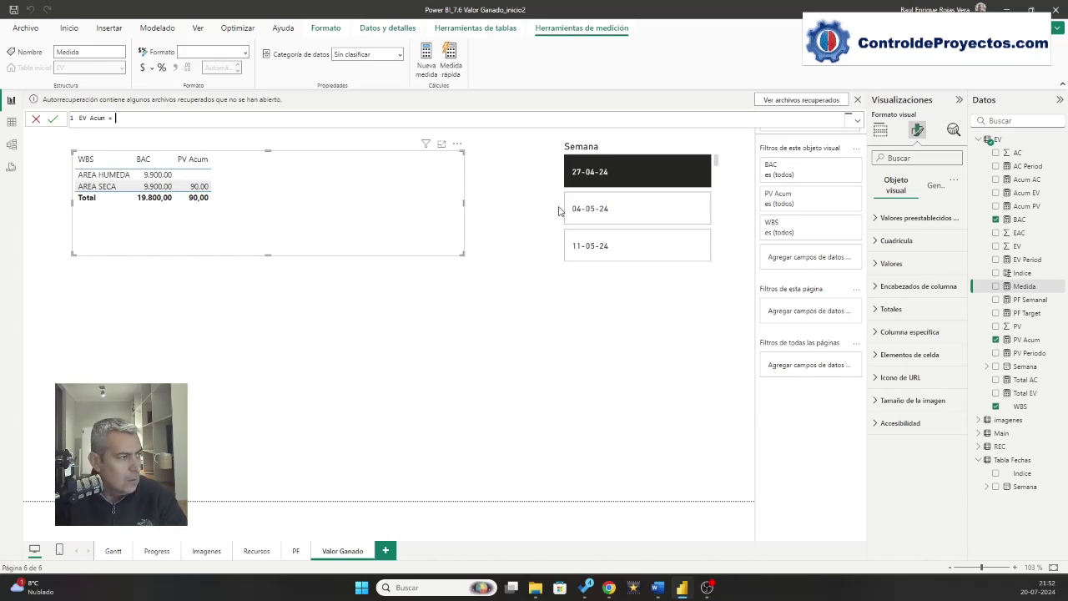
type("calcula")
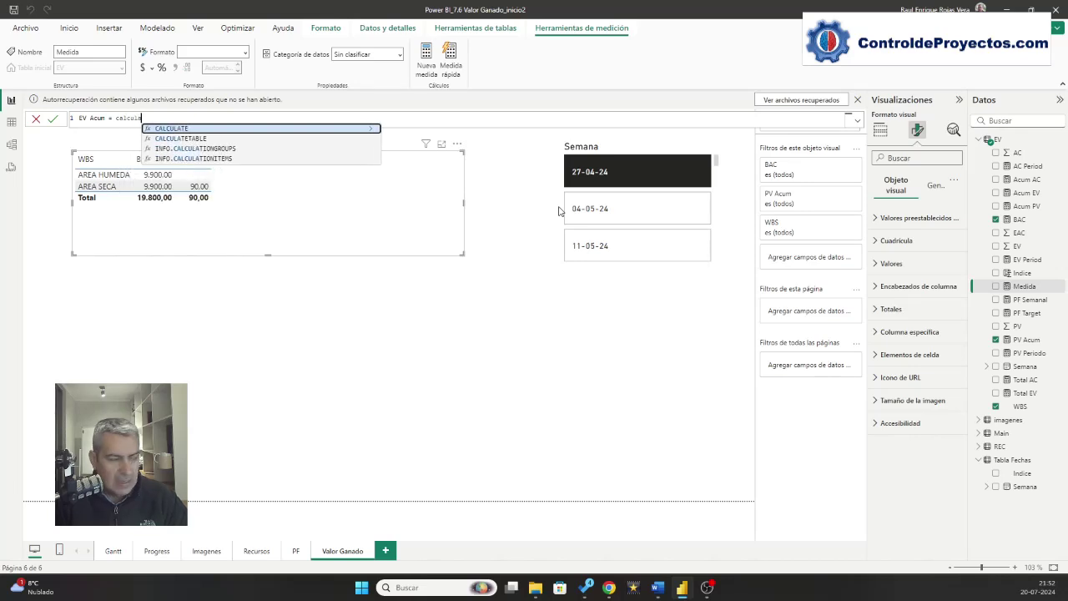
key("Tab")
type("sum")
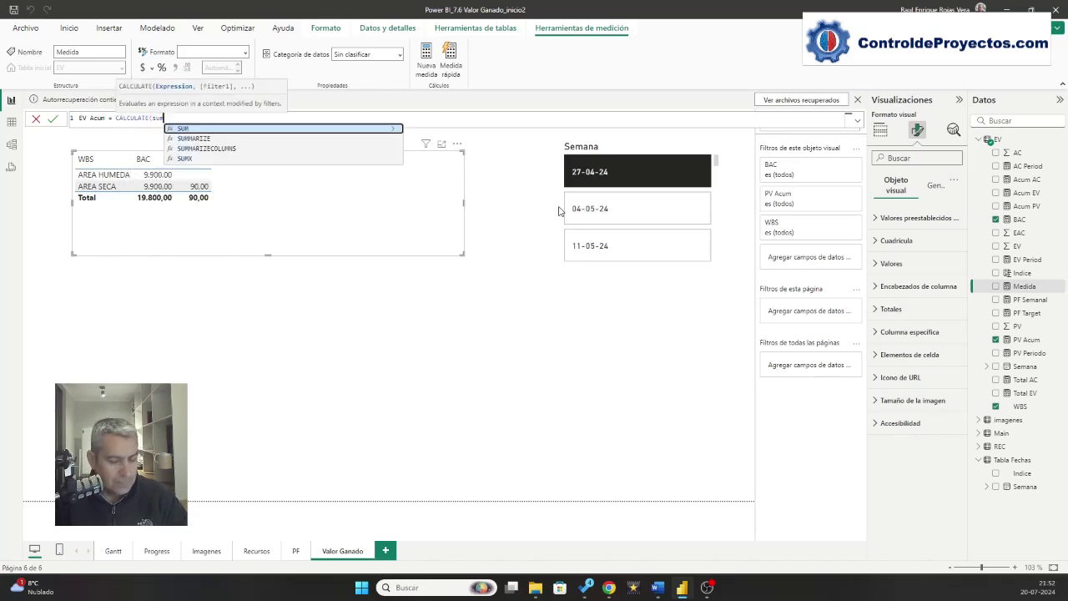
type("(EV")
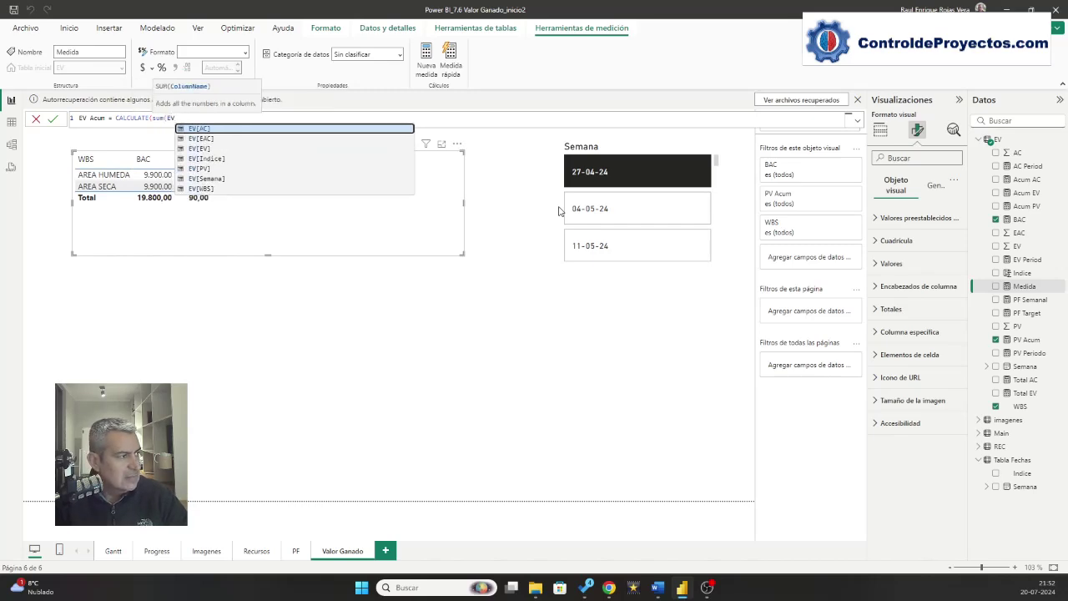
key("Down")
key("Down")
key("Tab")
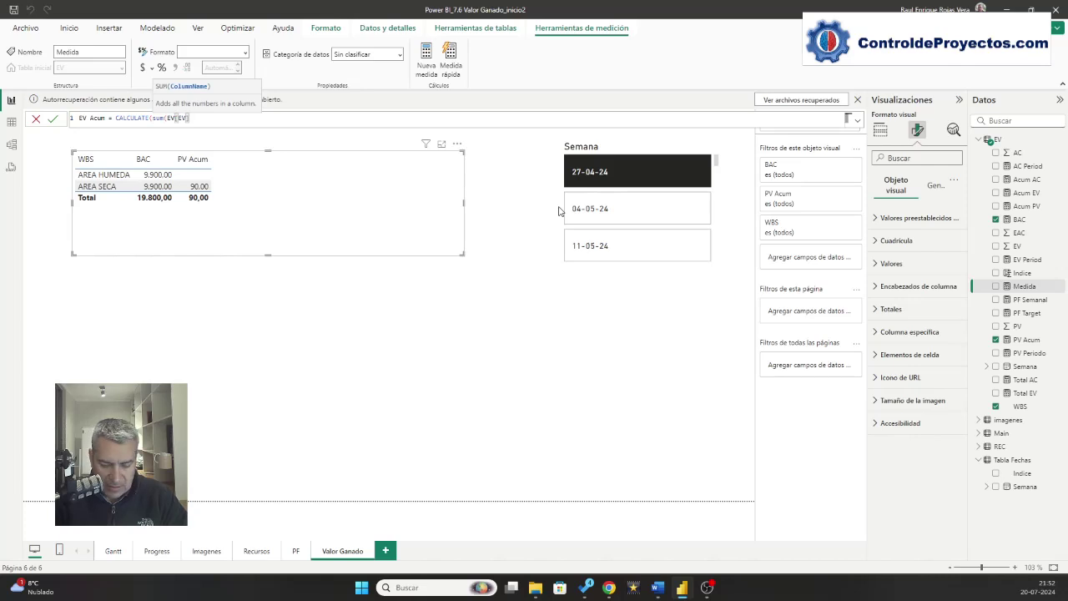
type("), ")
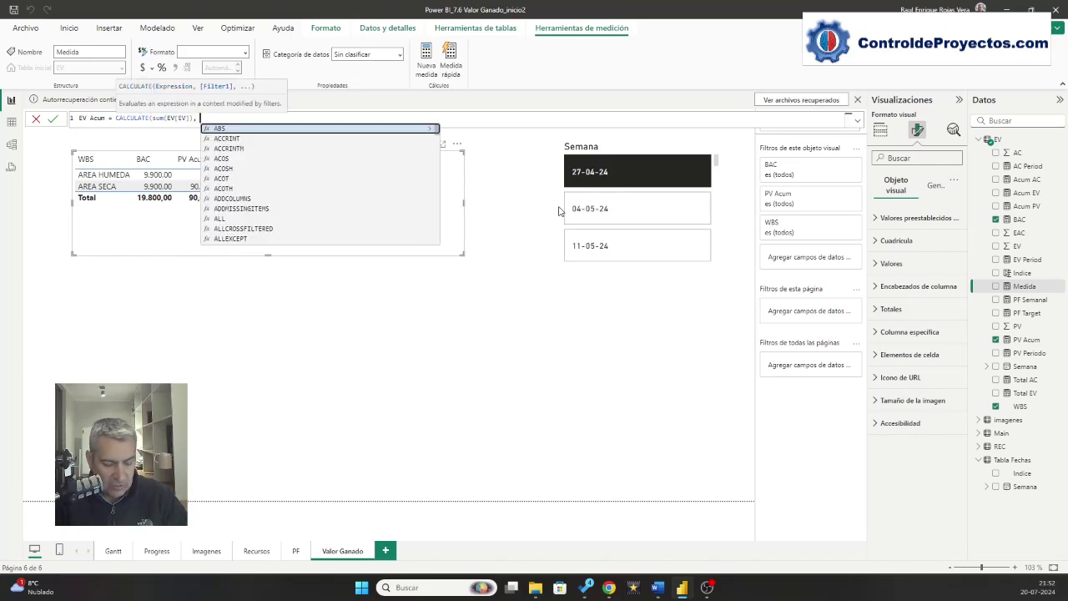
- Add ALLEXCEPT(EV, EV[WBS]) as the first filter of the EV Acum formula
type("all")
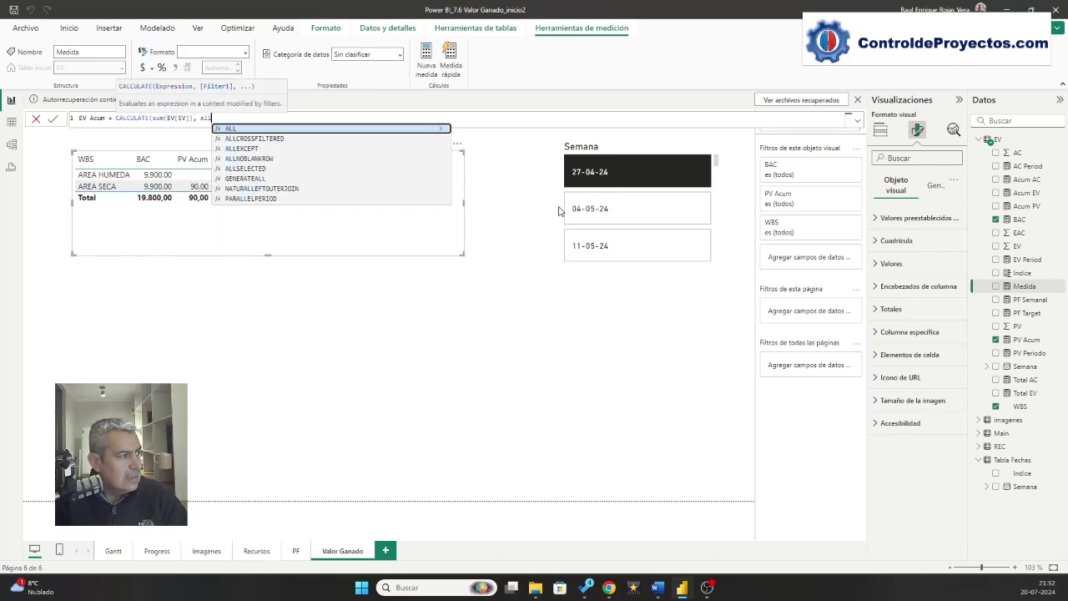
key("Down")
key("Down")
key("Tab")
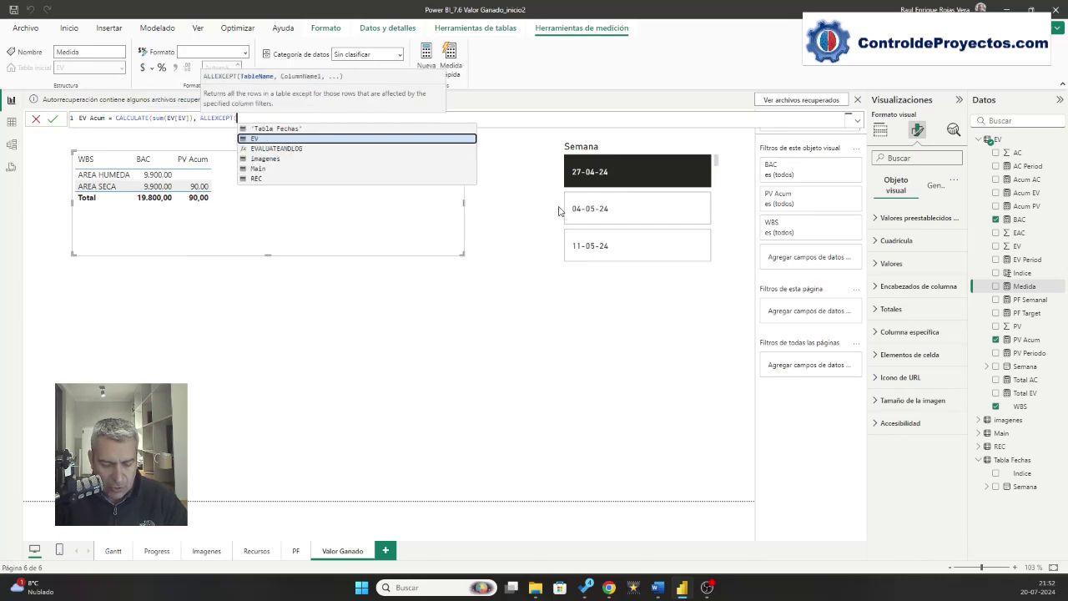
type("ev")
key("Tab")
type(", ")
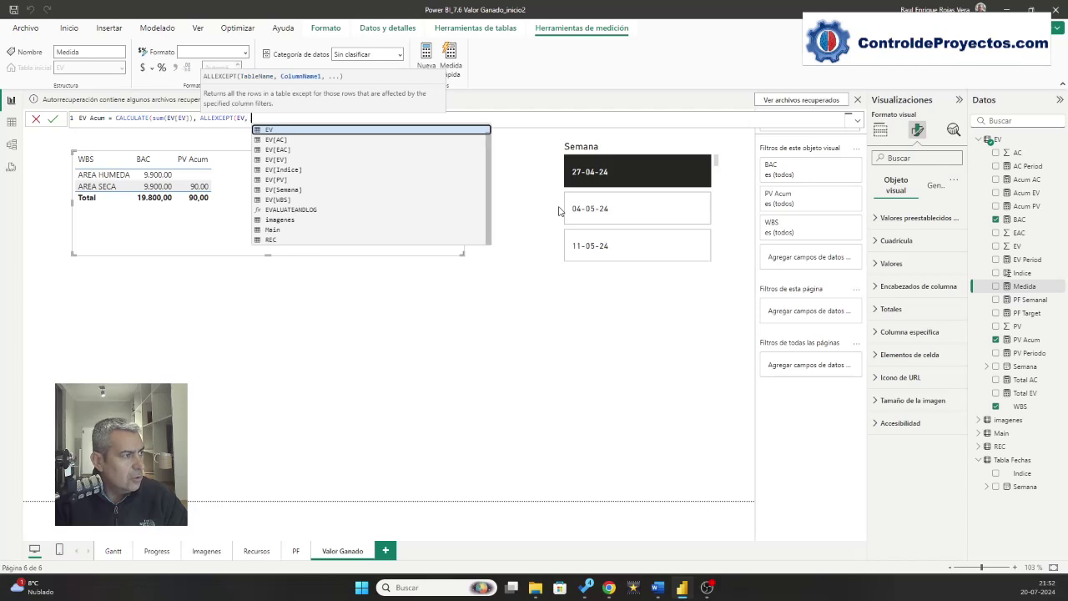
type("ev[w")
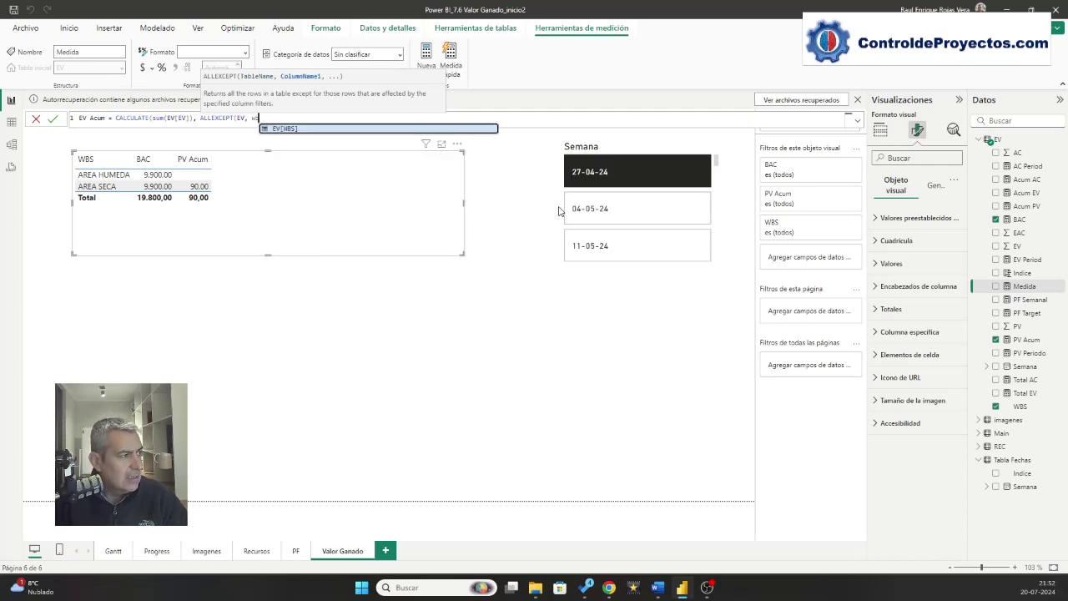
key("Tab")
type(")")
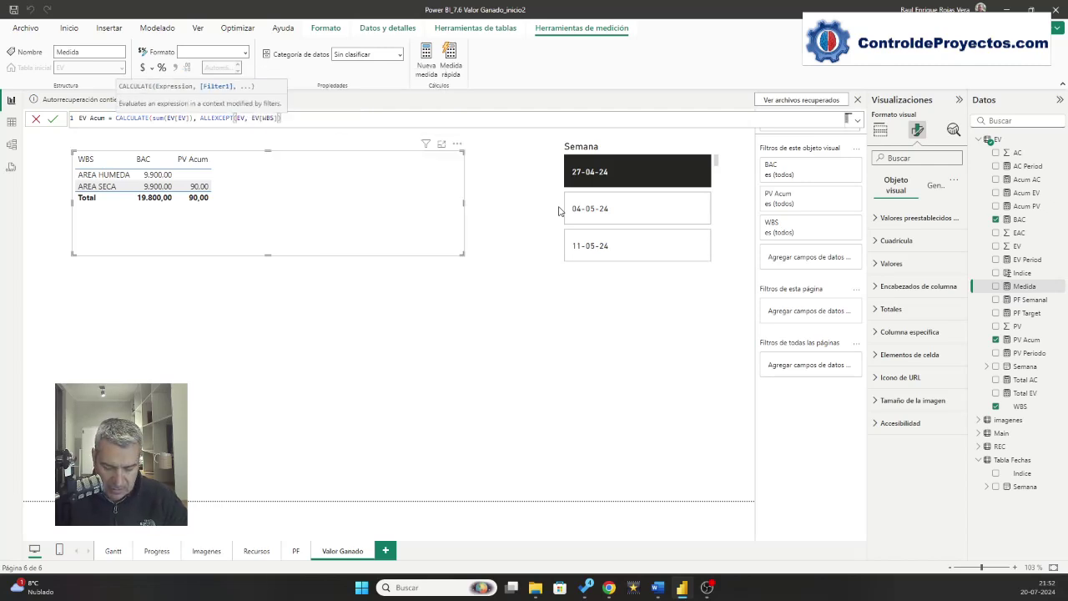
type(", ")
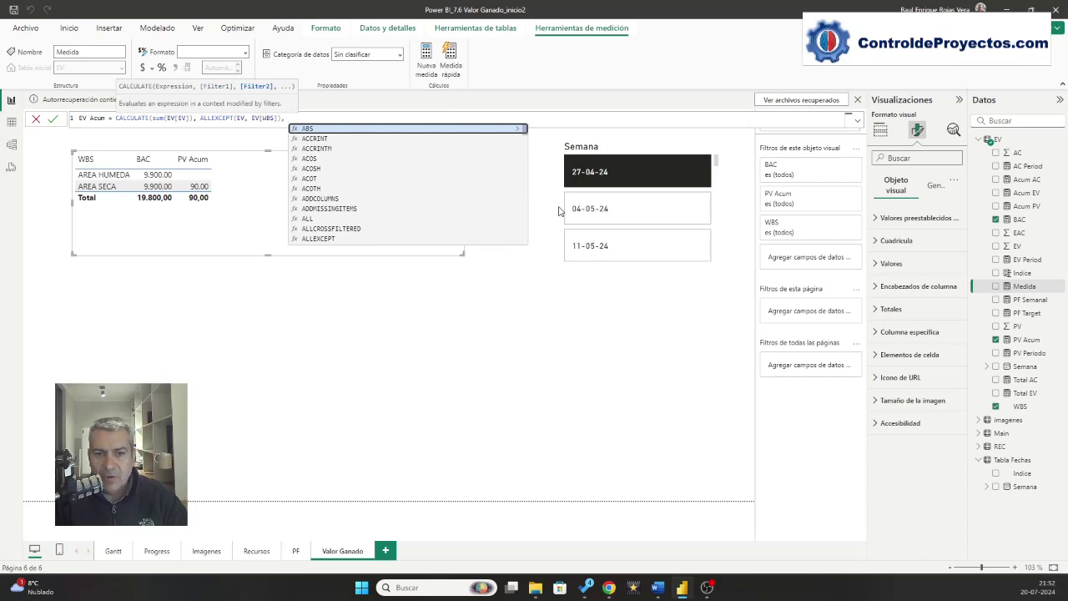
- Start the second CALCULATE filter with the EV[Indice] column and a less-than comparison
type("ev")
key("Down")
key("Down")
key("Down")
key("Down")
key("Down")
key("Down")
key("Down")
key("Down")
key("Down")
key("Down")
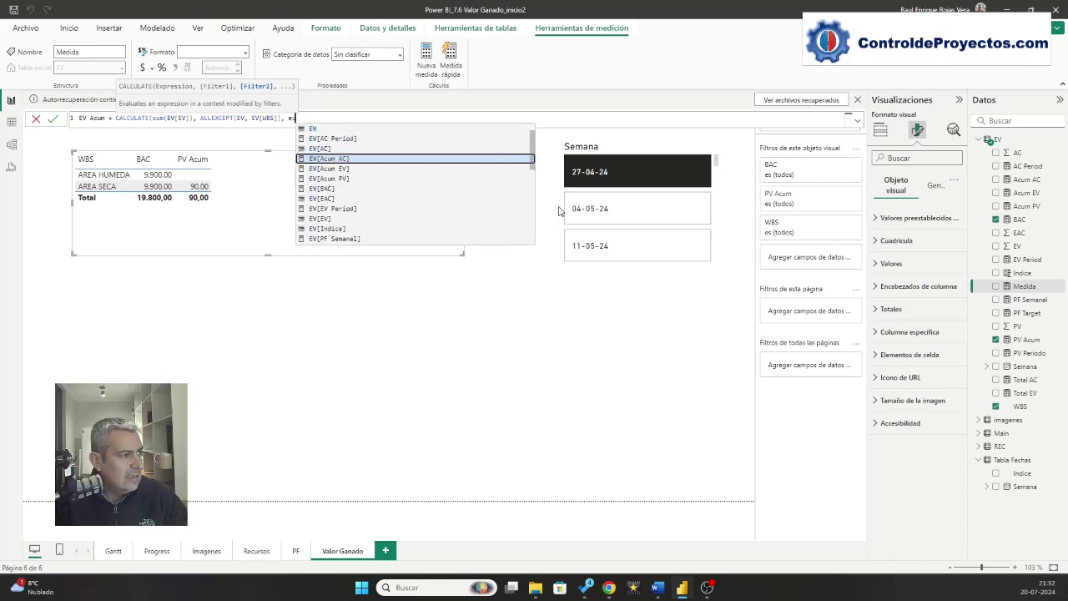
key("Tab")
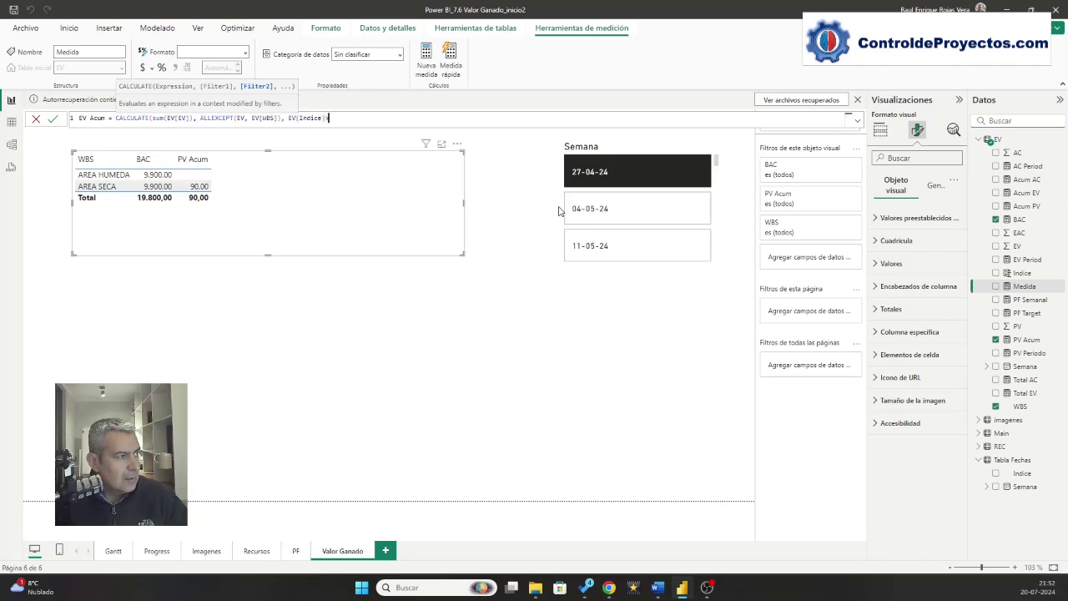
type("<")
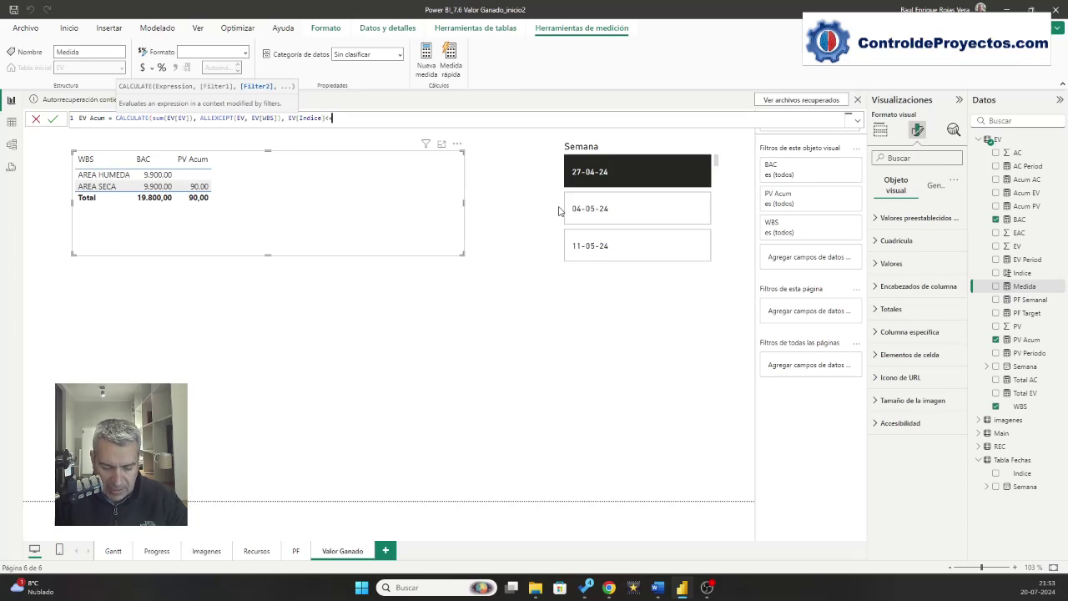
- Make the comparison less than or equal to (<=) and insert the SELECTEDVALUE function on its other side
type("= slec")
key("BackSpace")
key("BackSpace")
key("BackSpace")
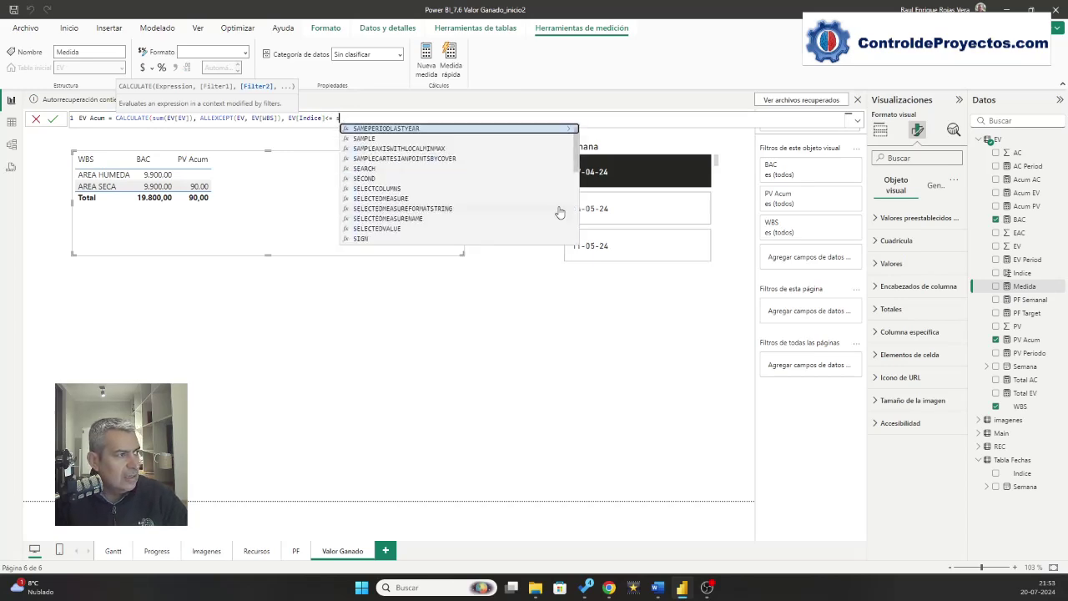
type("e")
key("Down")
key("Down")
key("Down")
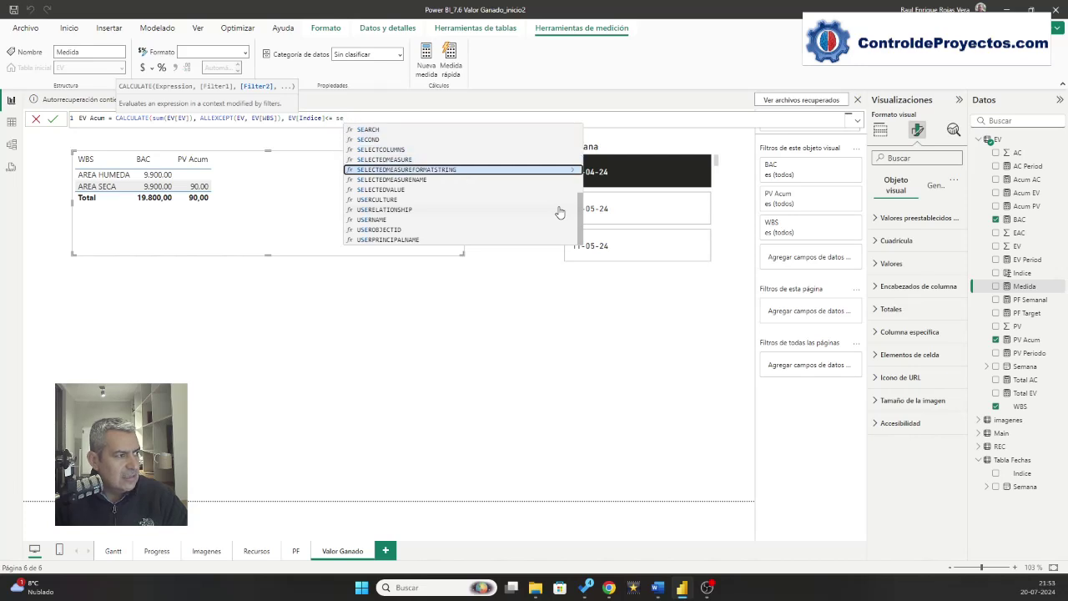
type("l")
key("Down")
key("Down")
key("Down")
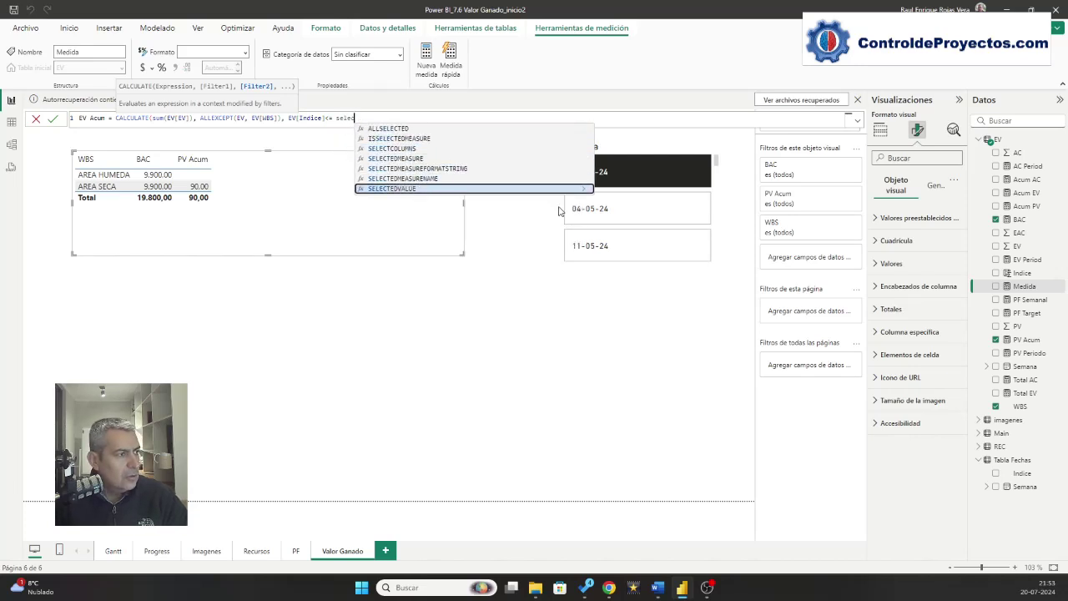
key("Tab")
- Use 'Tabla Fechas'[Indice] as the SELECTEDVALUE argument, close the formula and commit the EV Acum measure
type("in")
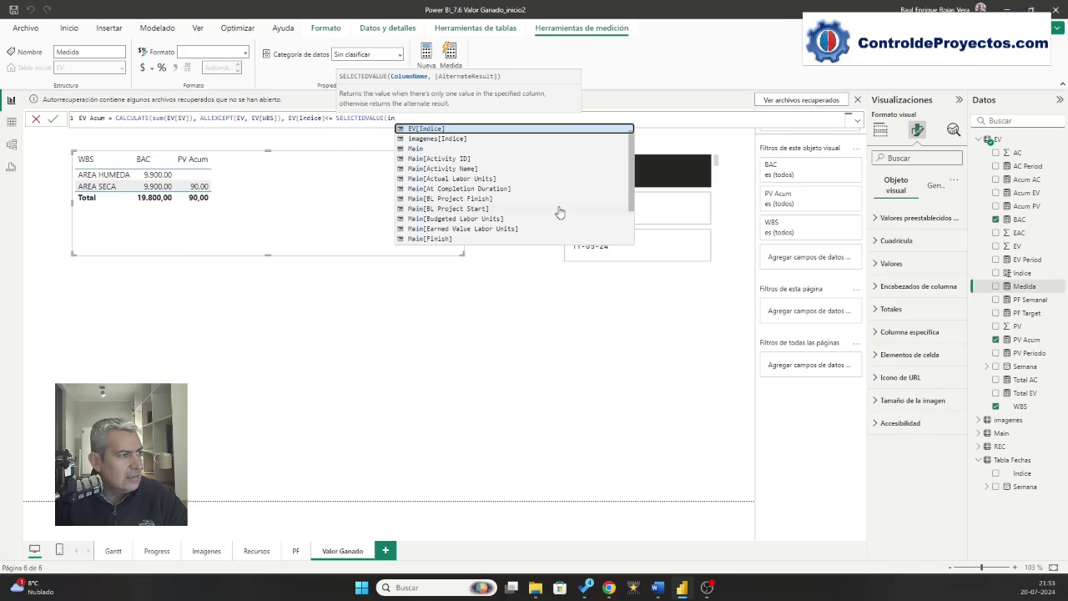
key("BackSpace")
key("BackSpace")
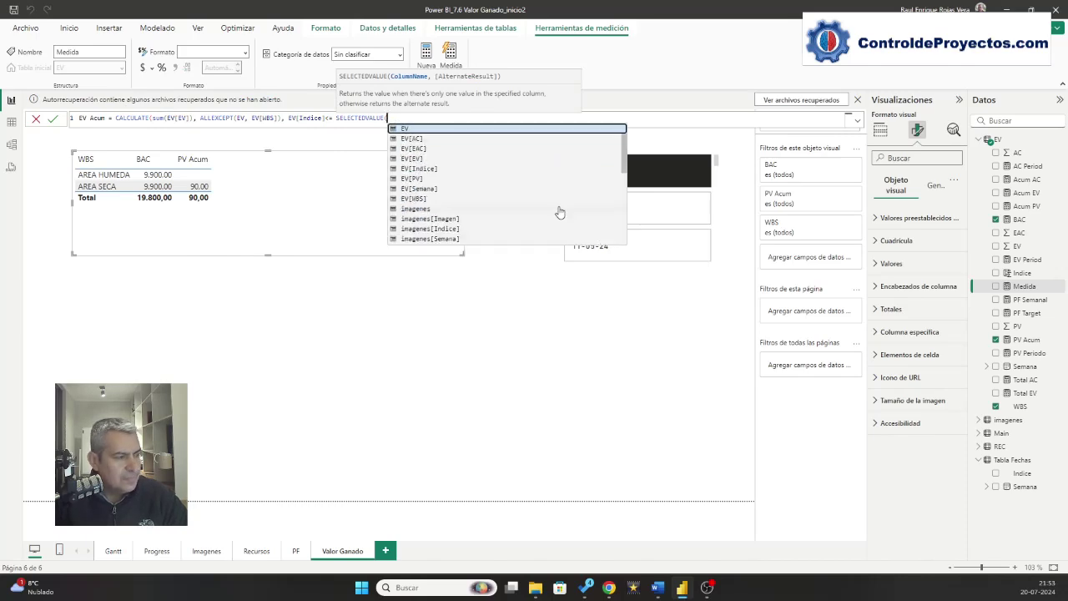
type("ta")
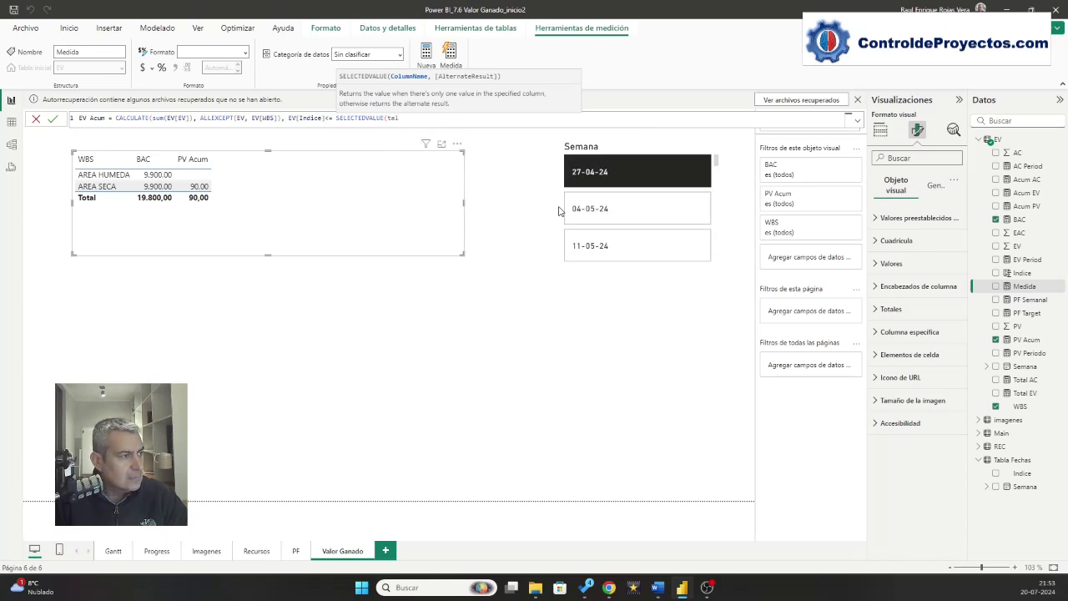
type("b")
key("Down")
key("Tab")
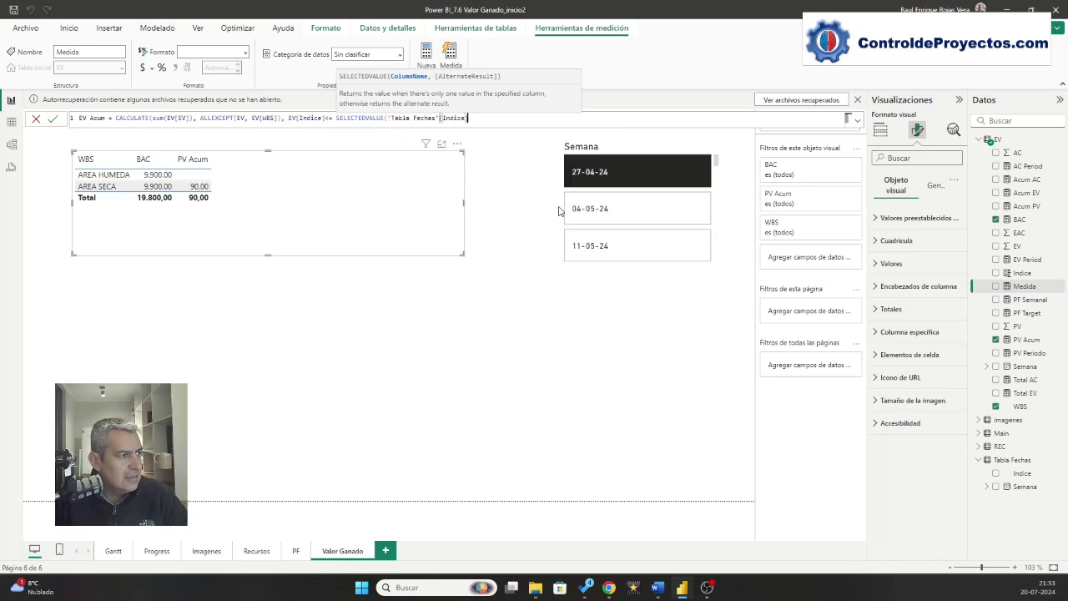
type("))")
key("Return")
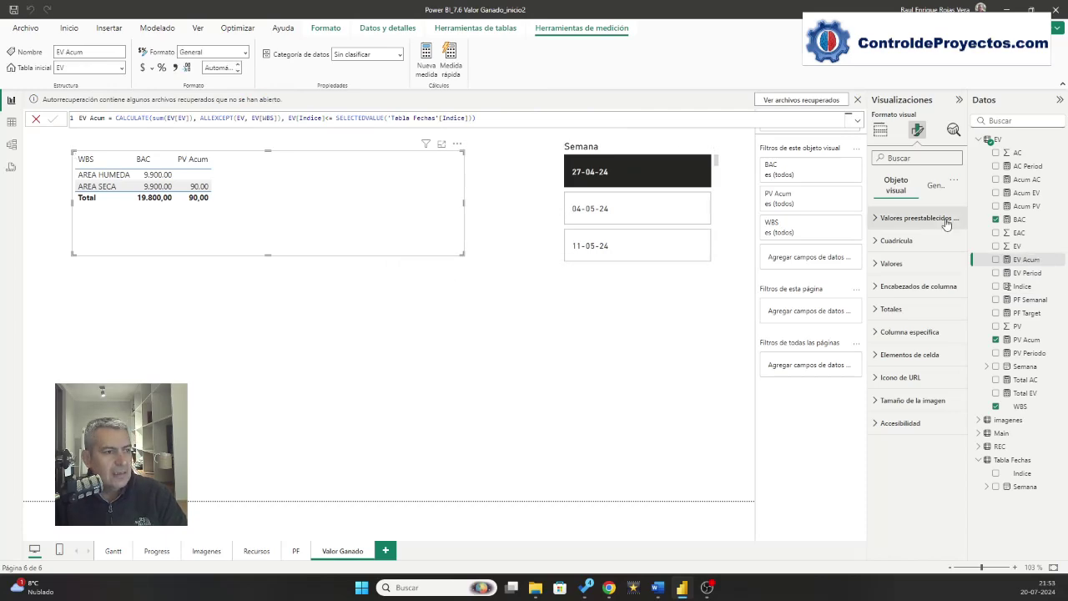
- Add EV Acum to the WBS table and check it by switching the Semana slicer between 27-04-24, 04-05-24 and 11-05-24
left_click_drag(1025, 261, 364, 191)
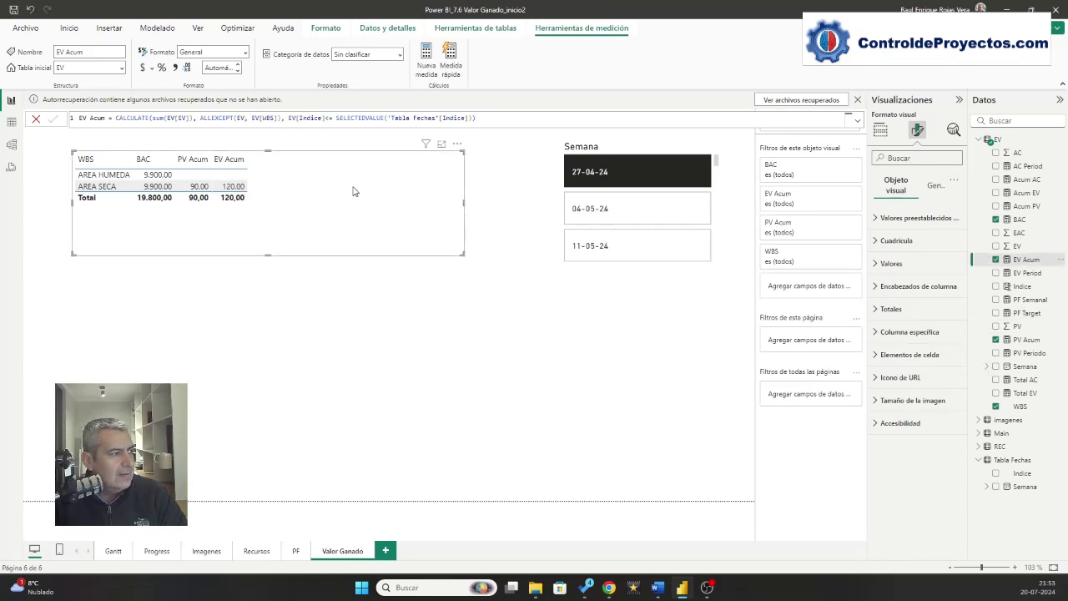
left_click(630, 210)
left_click(606, 175)
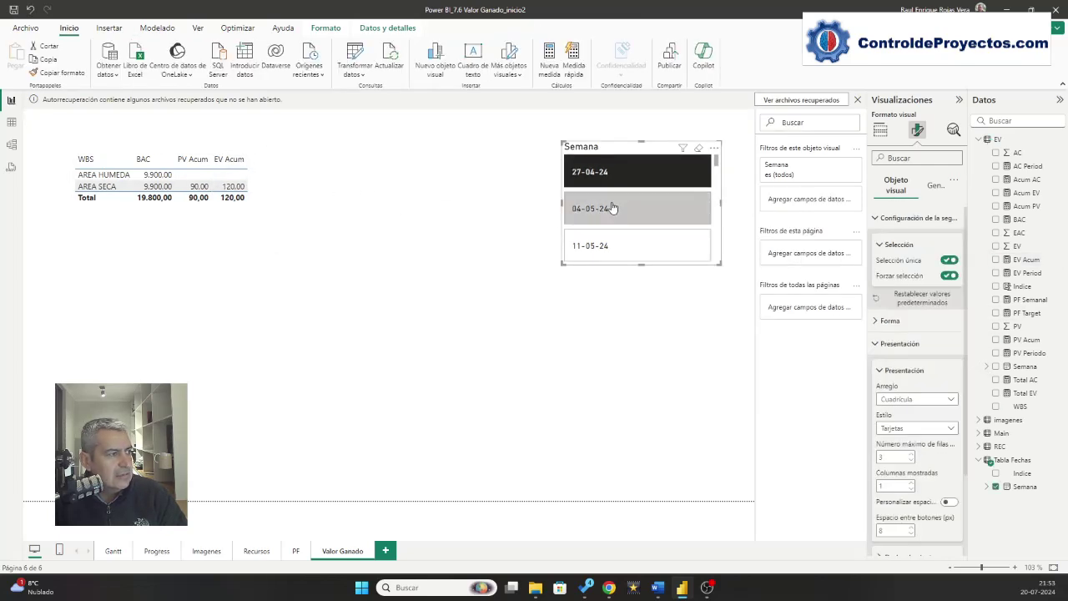
left_click(612, 210)
left_click(612, 176)
left_click(620, 209)
left_click(624, 244)
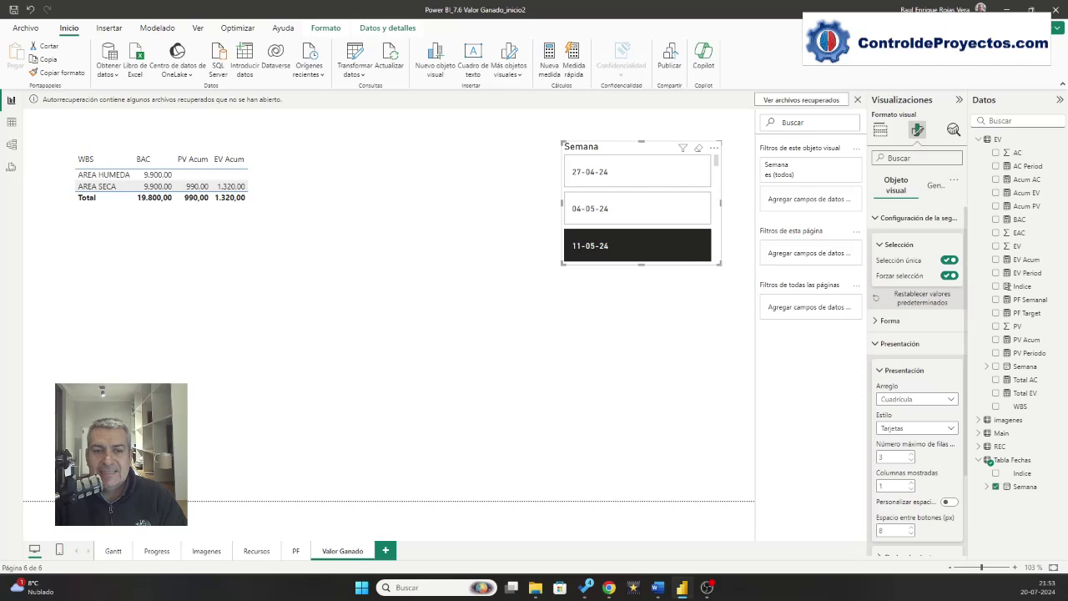
- Create another new measure in the EV table
right_click(1005, 139)
left_click(929, 155)
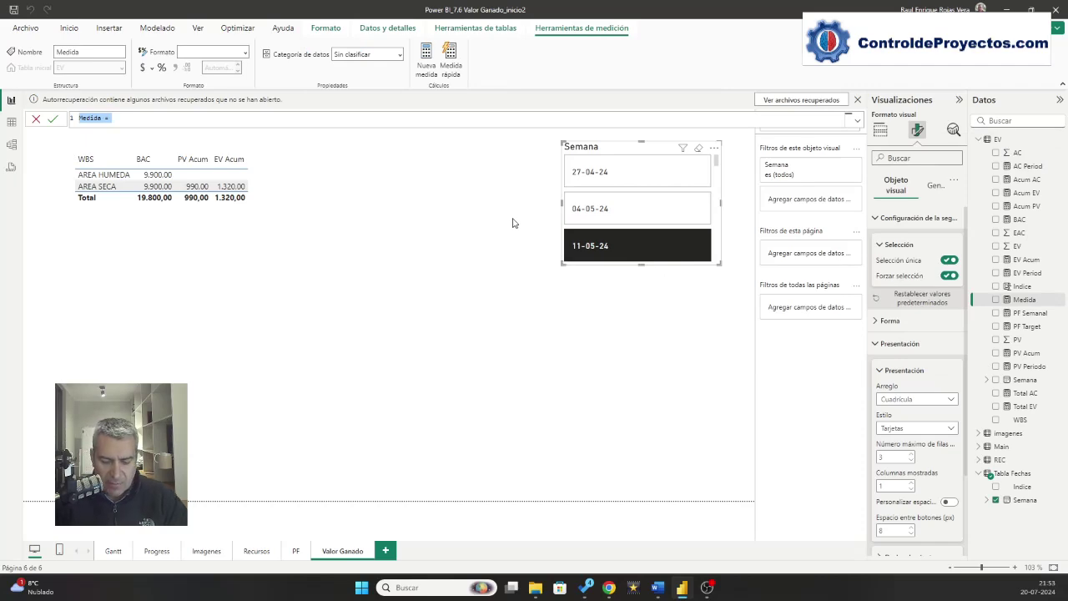
type("Acu")
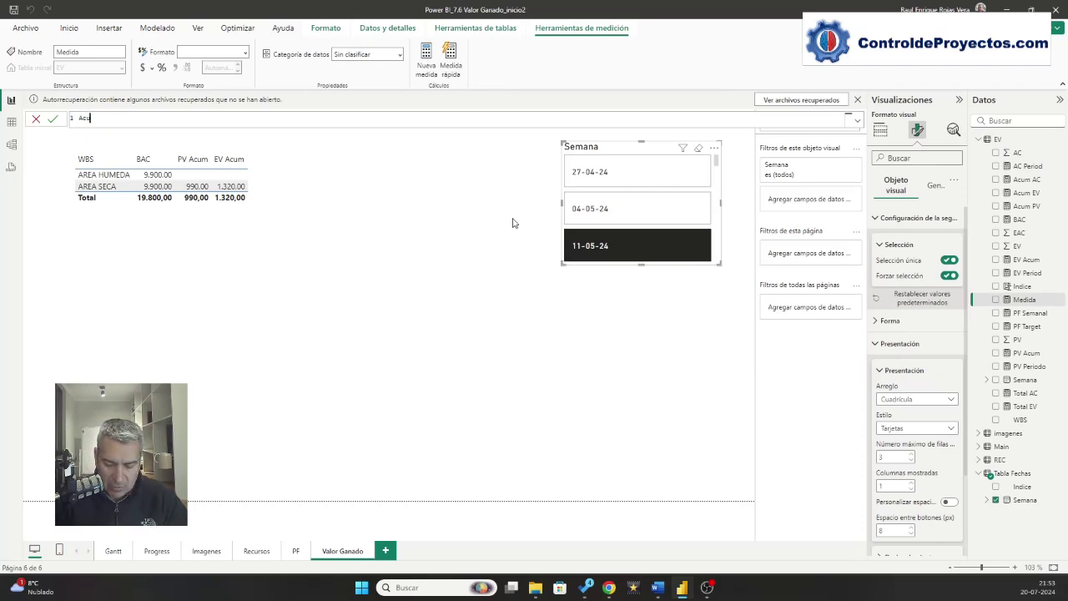
type("m AC")
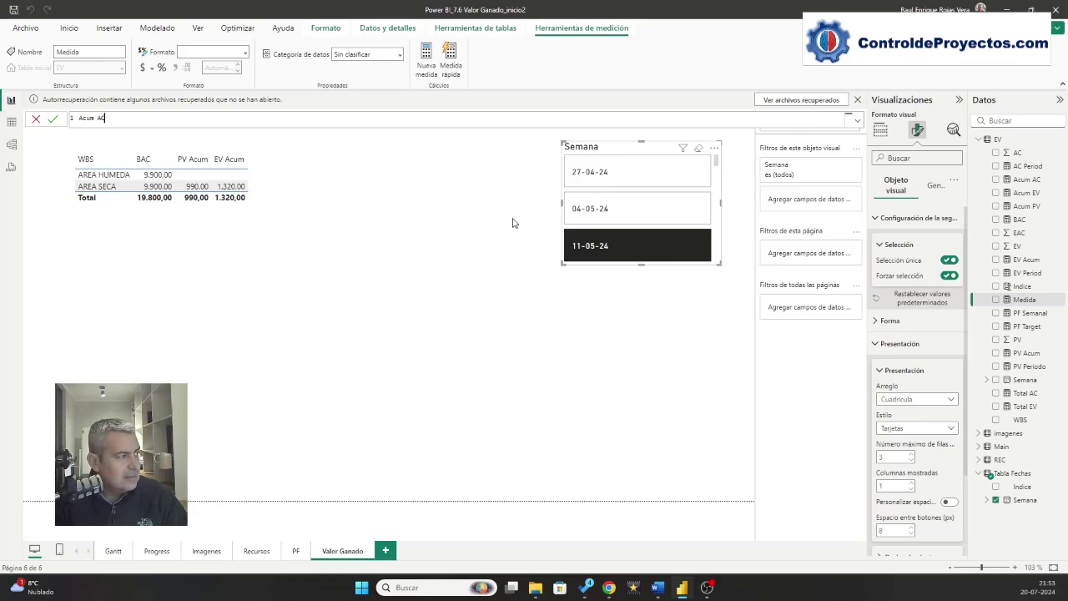
type(" =")
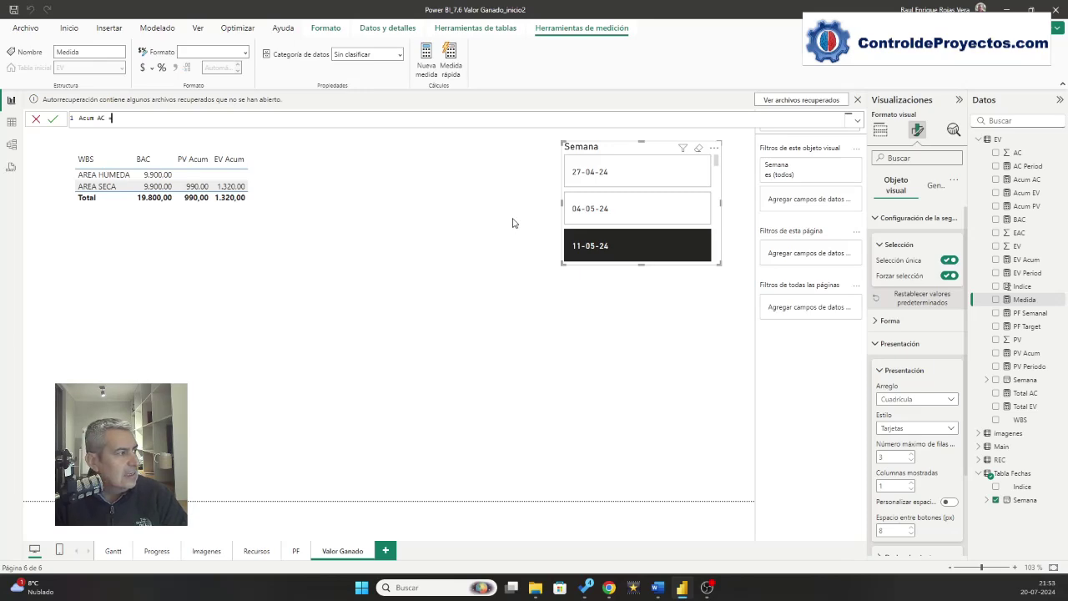
key("BackSpace")
key("BackSpace")
key("BackSpace")
key("BackSpace")
key("BackSpace")
key("BackSpace")
key("BackSpace")
key("BackSpace")
key("BackSpace")
- Name the new measure AC Acum and start its formula with CALCULATE over the sum of EV[AC]
type("AC Acum =")
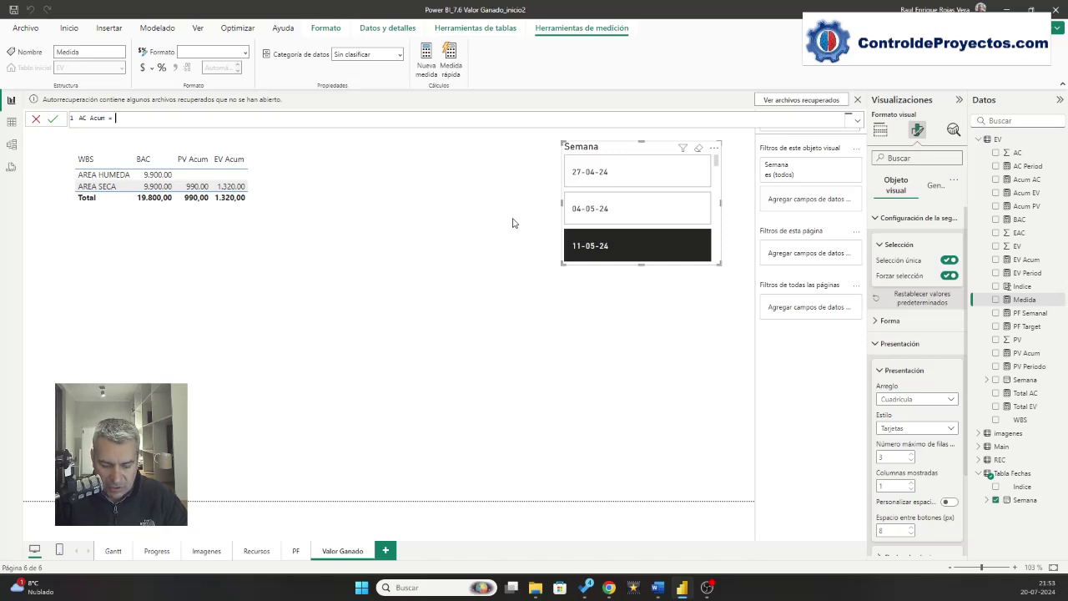
type(" CALCULATE(")
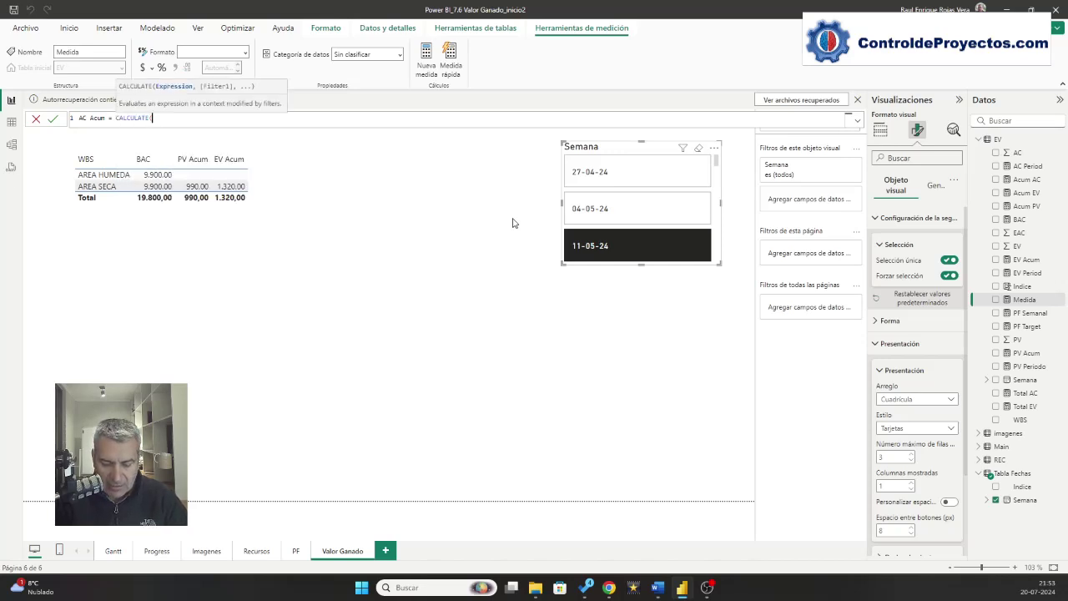
type("sum(")
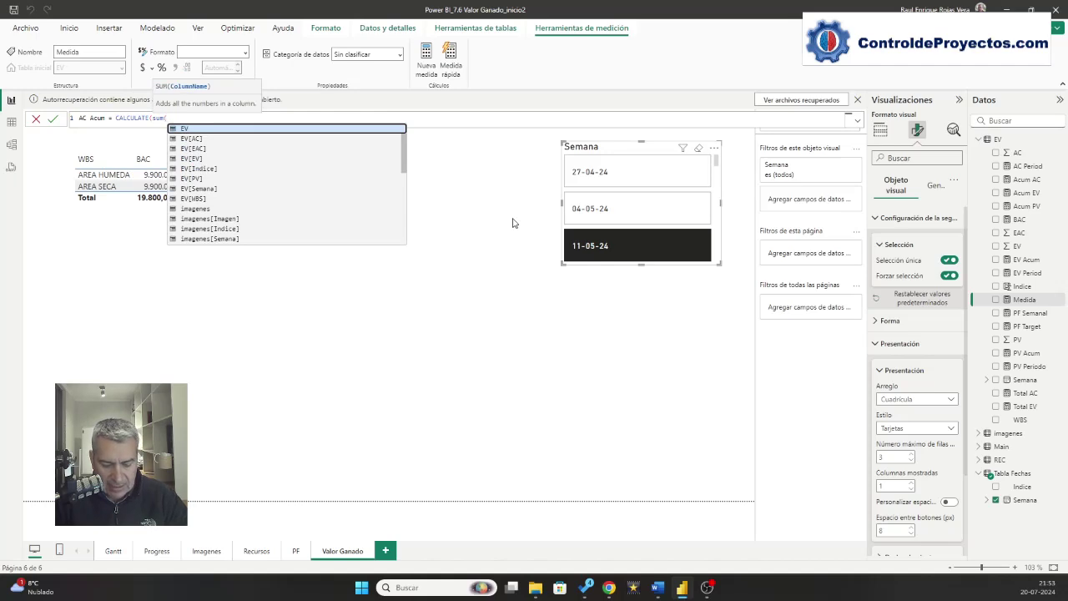
key("Down")
key("Tab")
type(")")
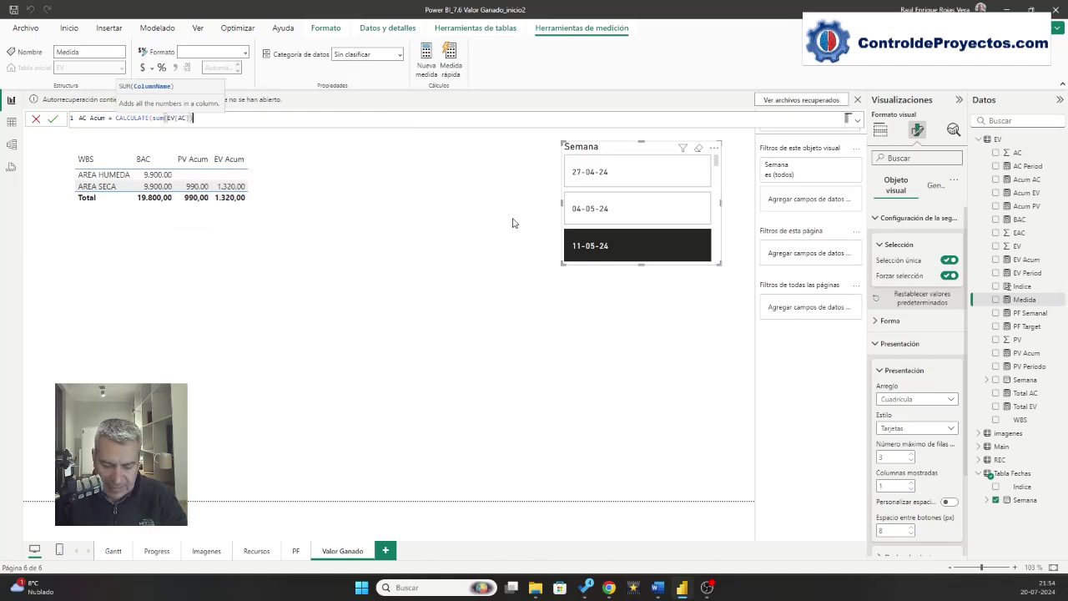
- Add ALLEXCEPT(EV, EV[WBS]) as the first filter of the AC Acum formula
type(", all")
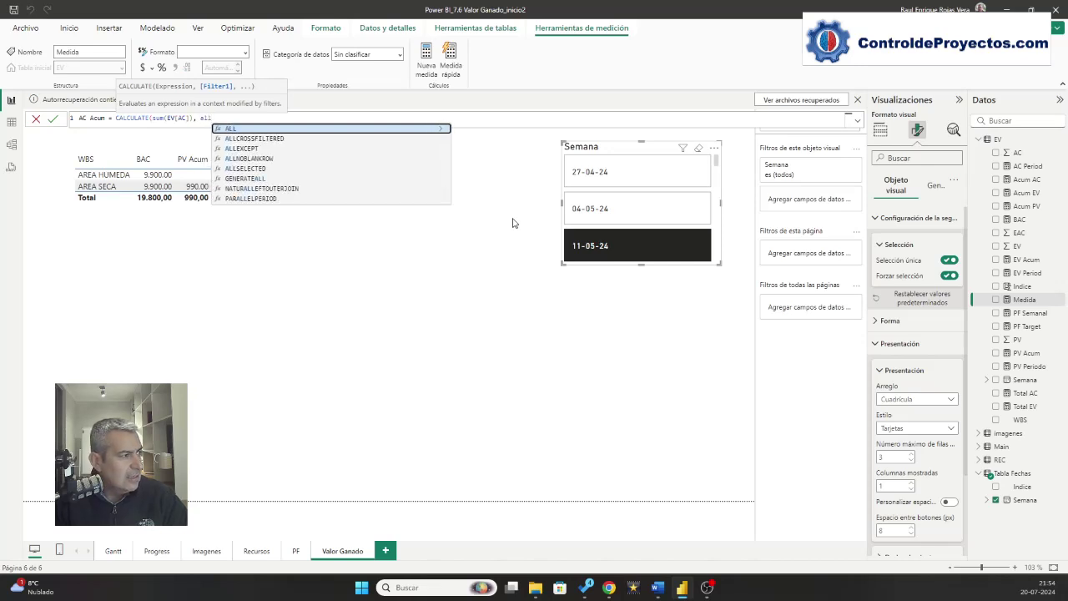
key("Down")
key("Down")
key("Tab")
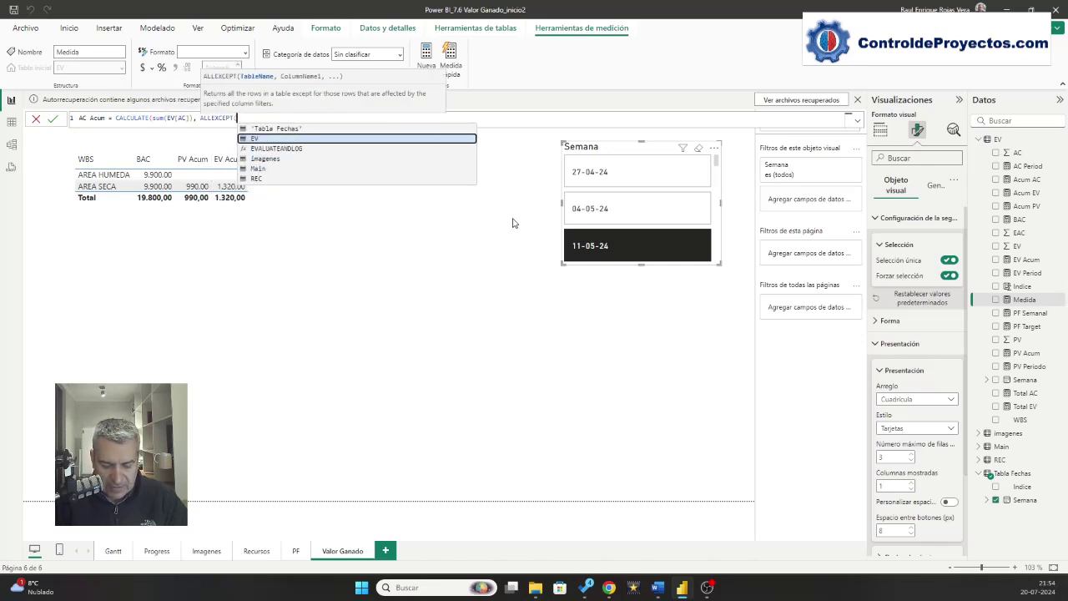
type("EV")
key("Tab")
type(",")
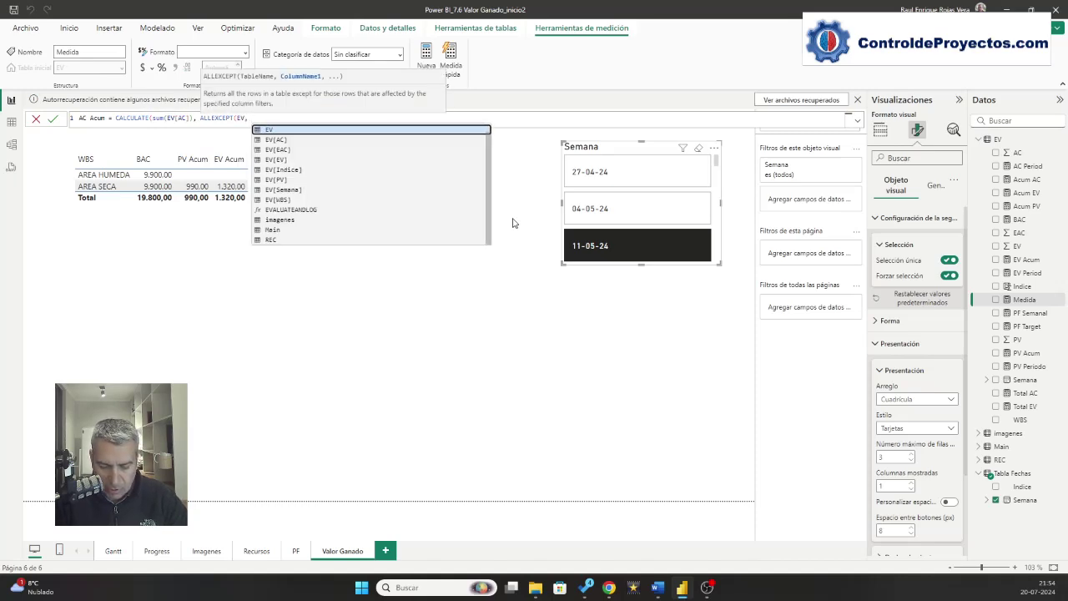
type(" EV[WBS]")
type("),")
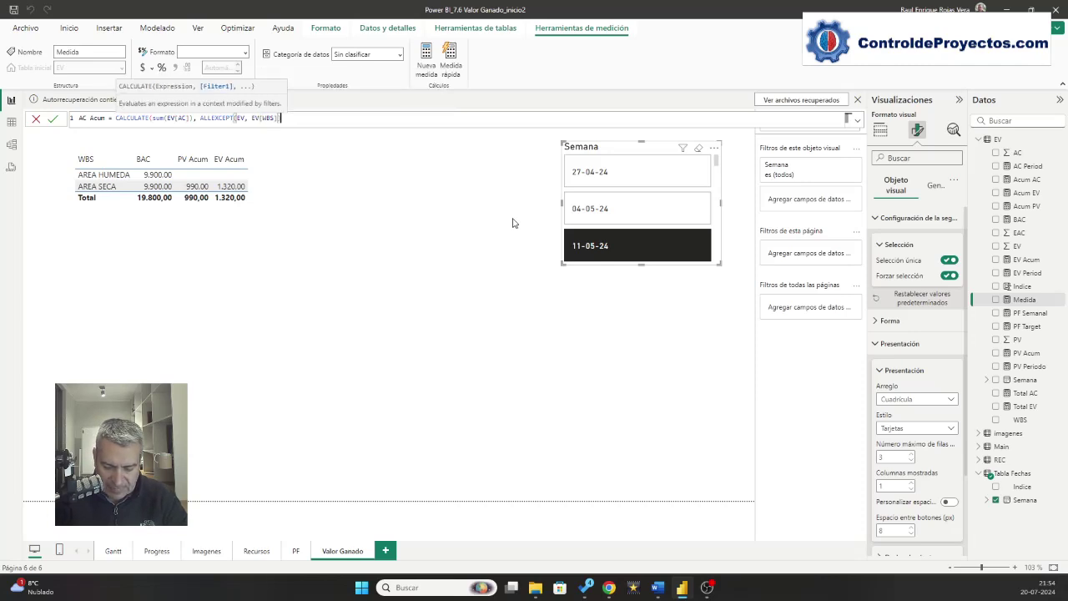
key("BackSpace")
key("BackSpace")
key("BackSpace")
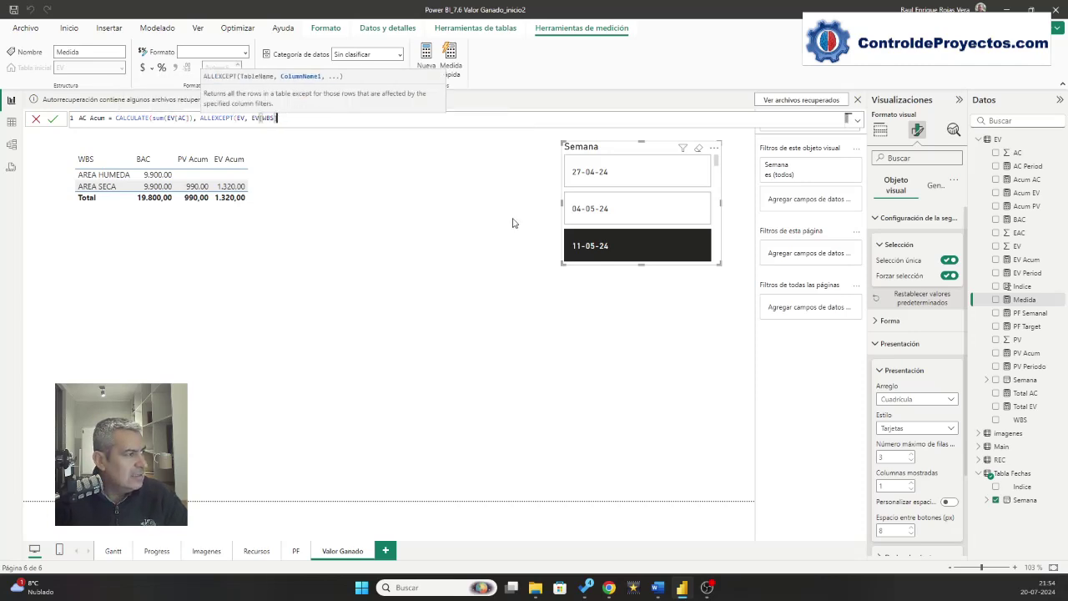
type(")")
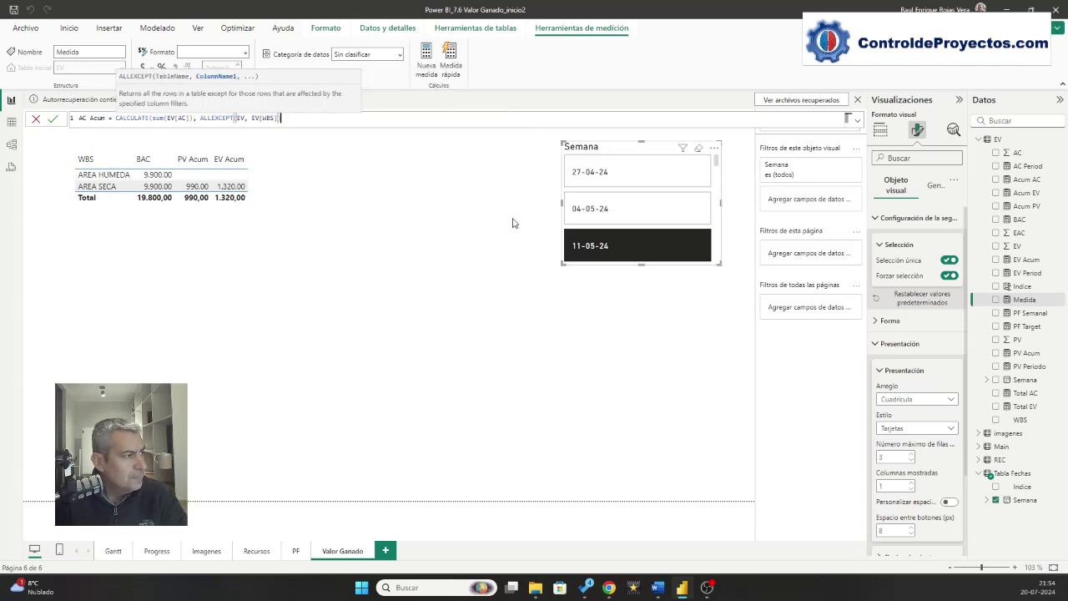
- Start a second filter in the AC Acum formula with EV[Indice] and the less than or equal to operator (<=)
type(", ")
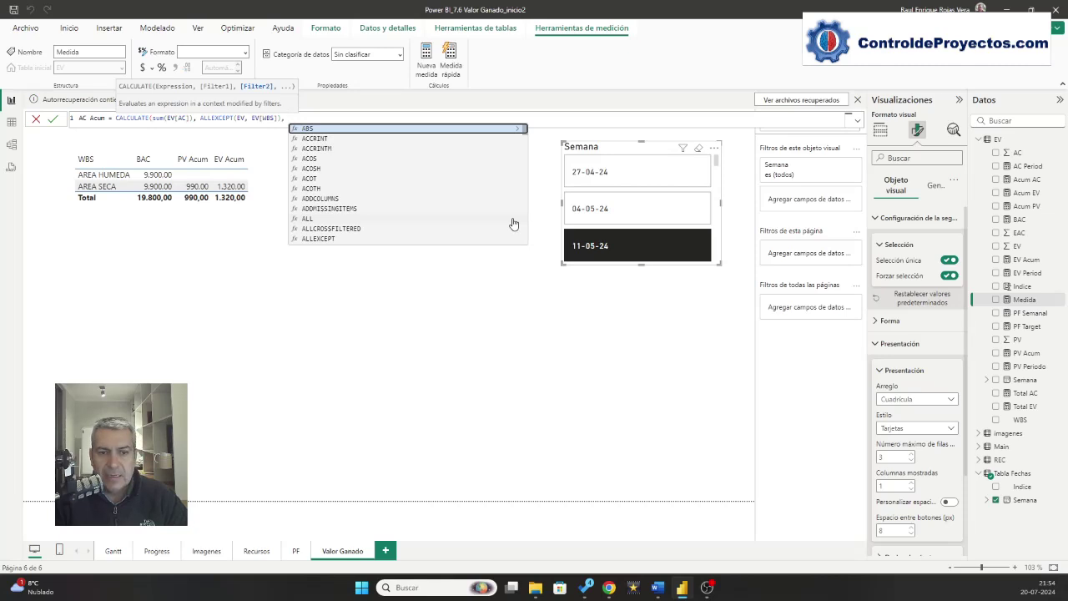
type("ev")
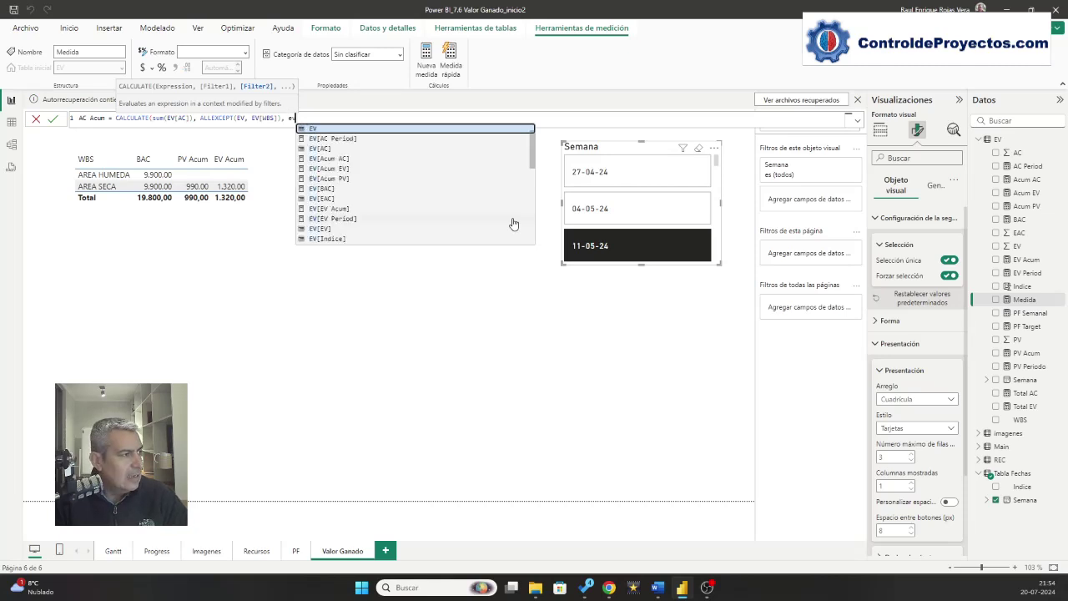
key("Down")
key("Down")
key("Down")
key("Down")
key("Down")
key("Down")
key("Down")
key("Down")
key("Down")
key("Down")
key("Down")
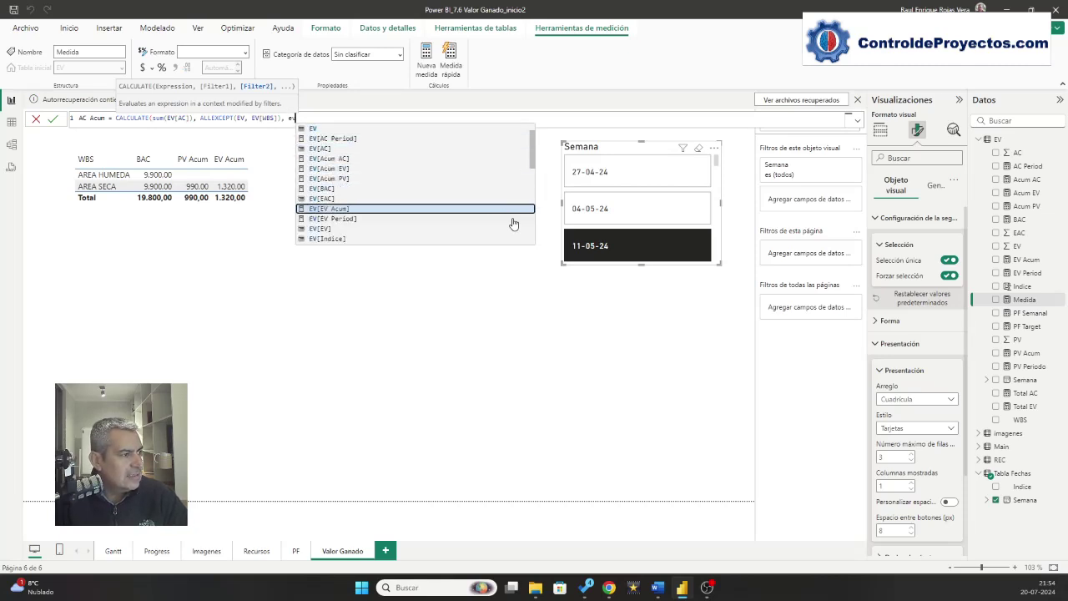
key("Tab")
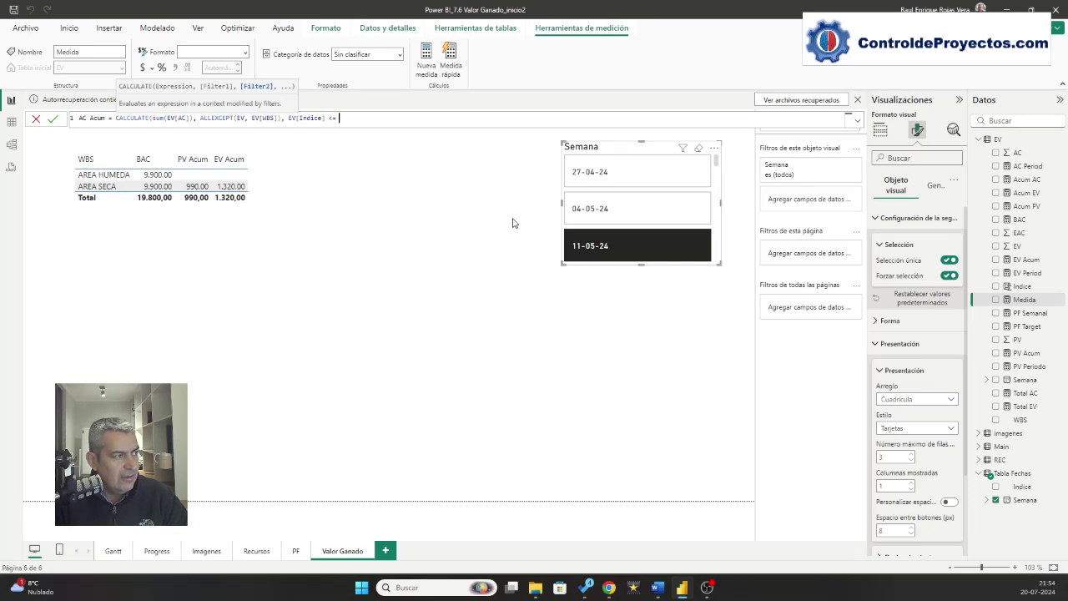
- Complete the comparison with SELECTEDVALUE('Tabla Fechas'[Indice]), then close the formula and commit the AC Acum measure
type("se")
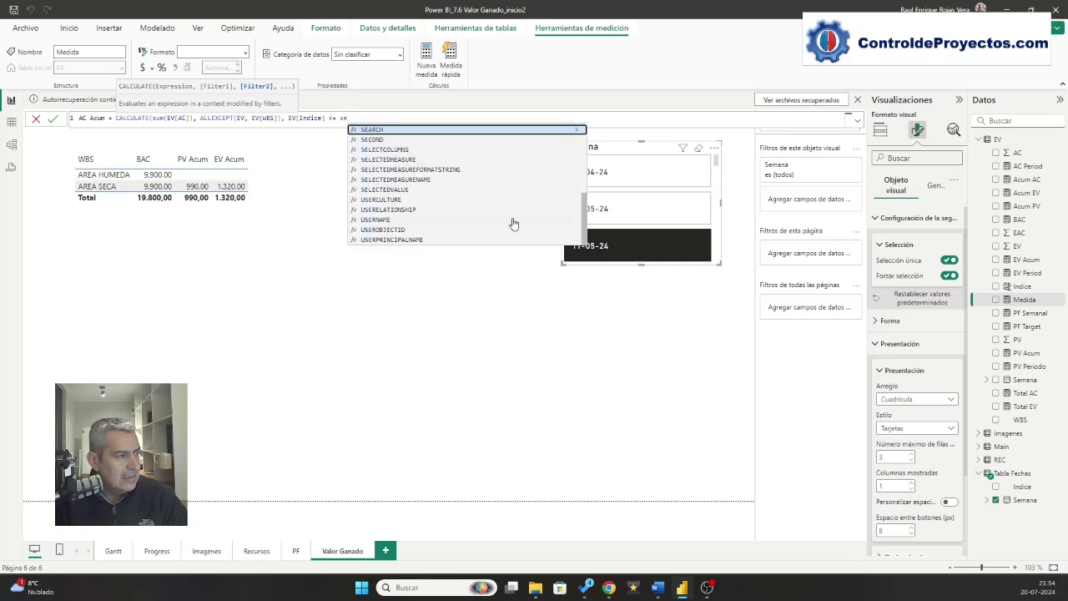
type("lect")
key("Down")
key("Down")
key("Down")
key("Down")
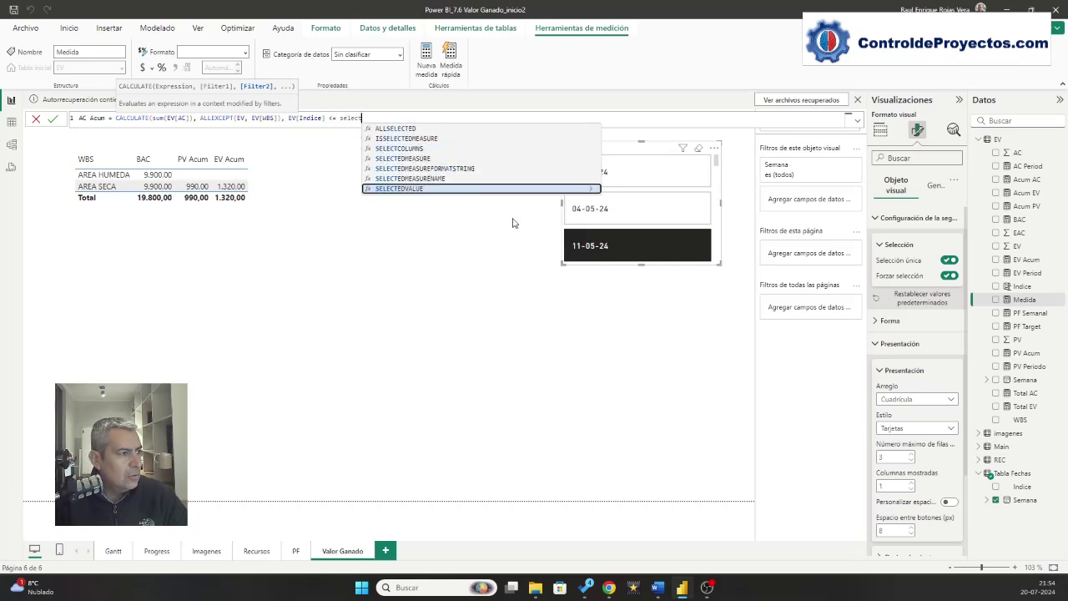
key("Tab")
type("tabla")
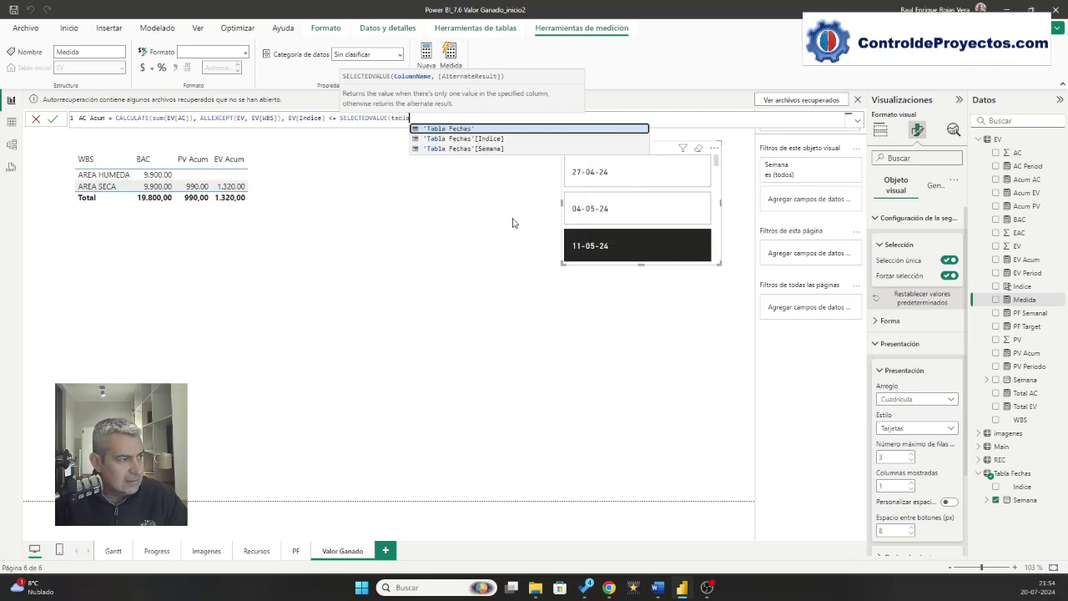
key("Down")
key("Tab")
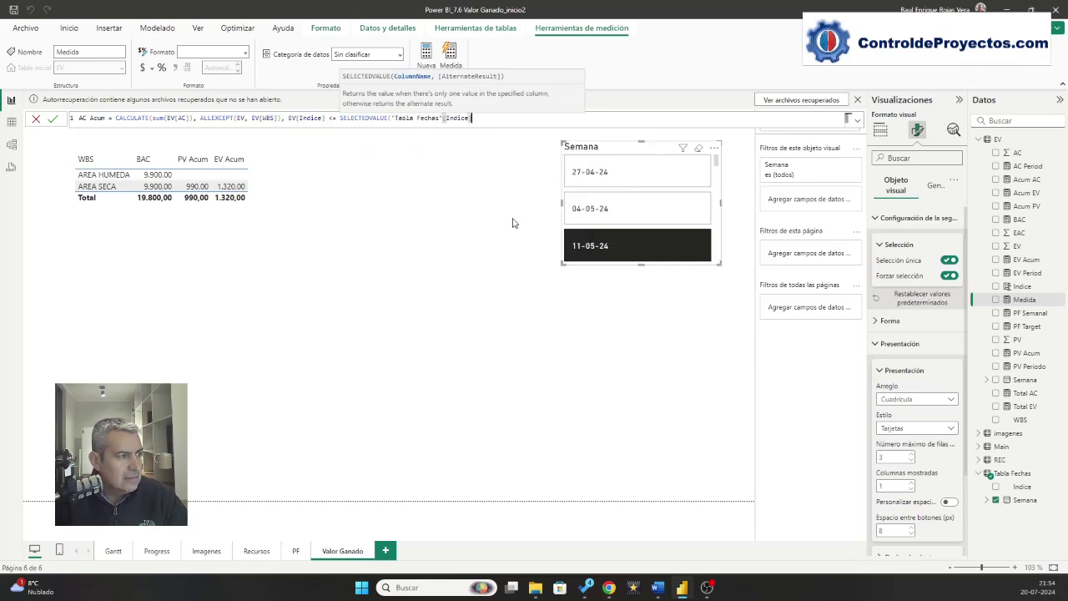
type("))")
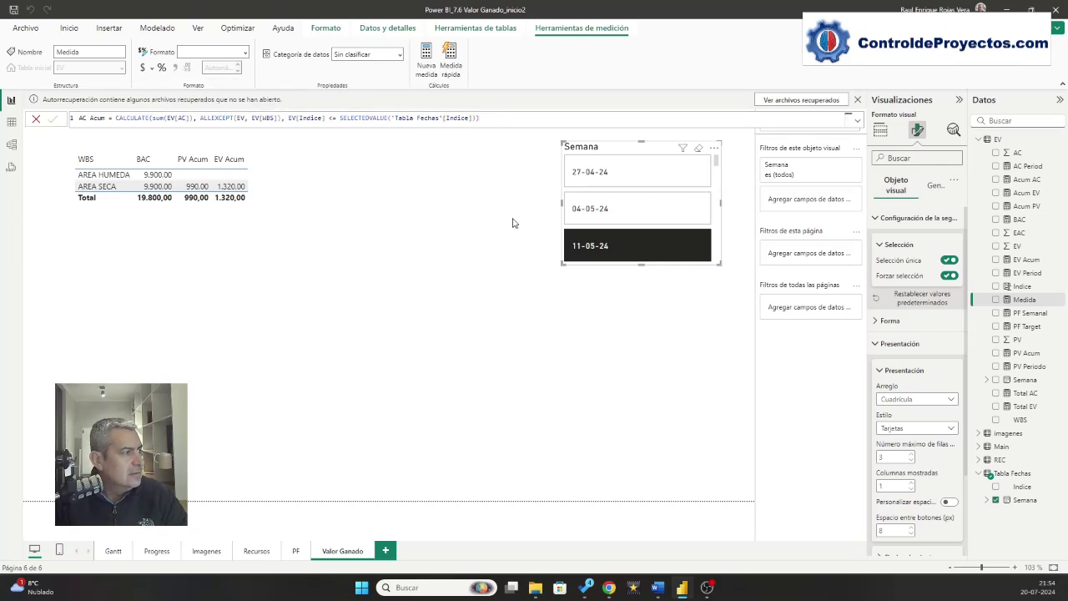
key("Return")
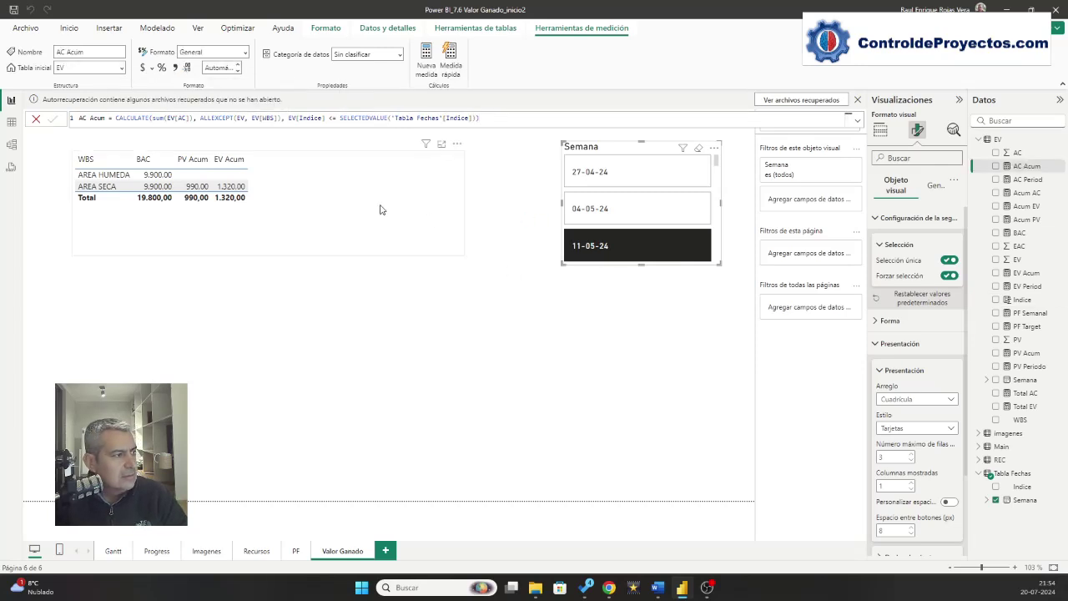
- Add the AC Acum measure as a column of the WBS table
left_click(265, 167)
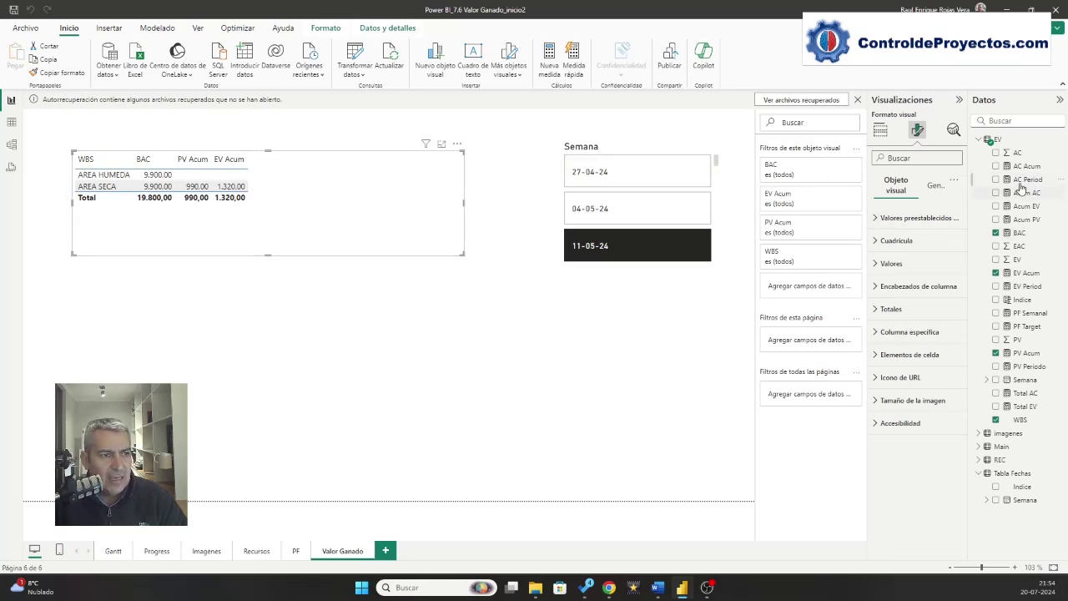
left_click_drag(1032, 169, 317, 170)
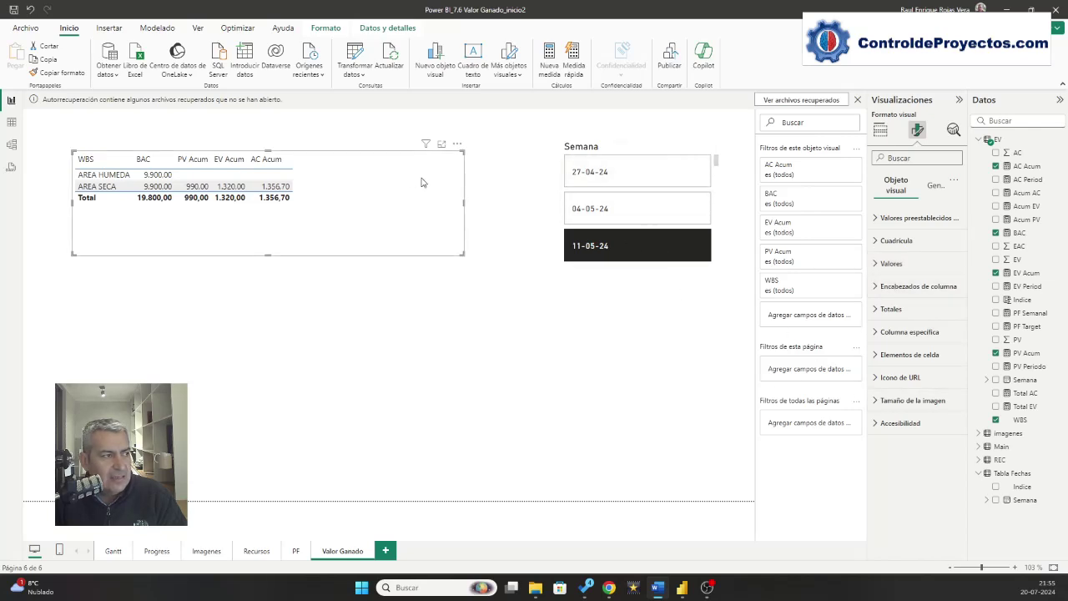
- Create another new measure in the EV table and name it PV Parcial
right_click(997, 140)
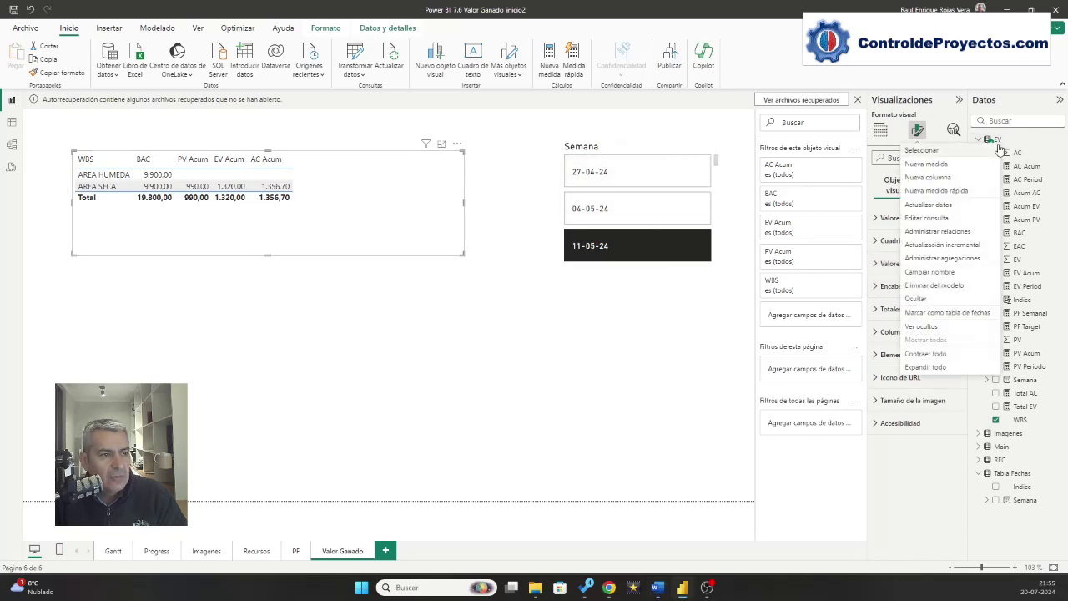
left_click(931, 170)
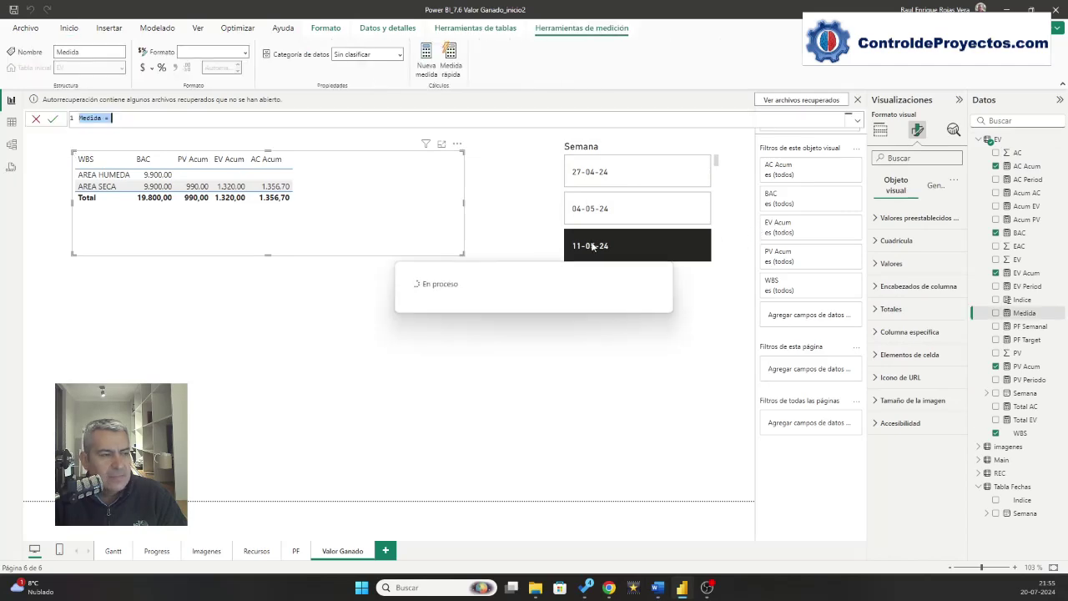
type("PV")
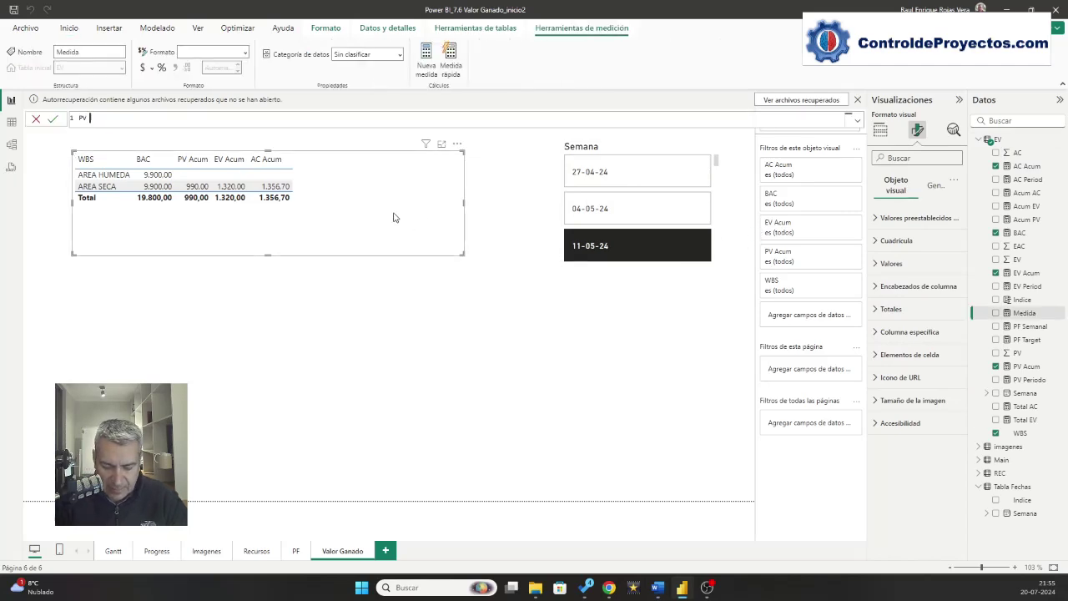
type(" Percial ")
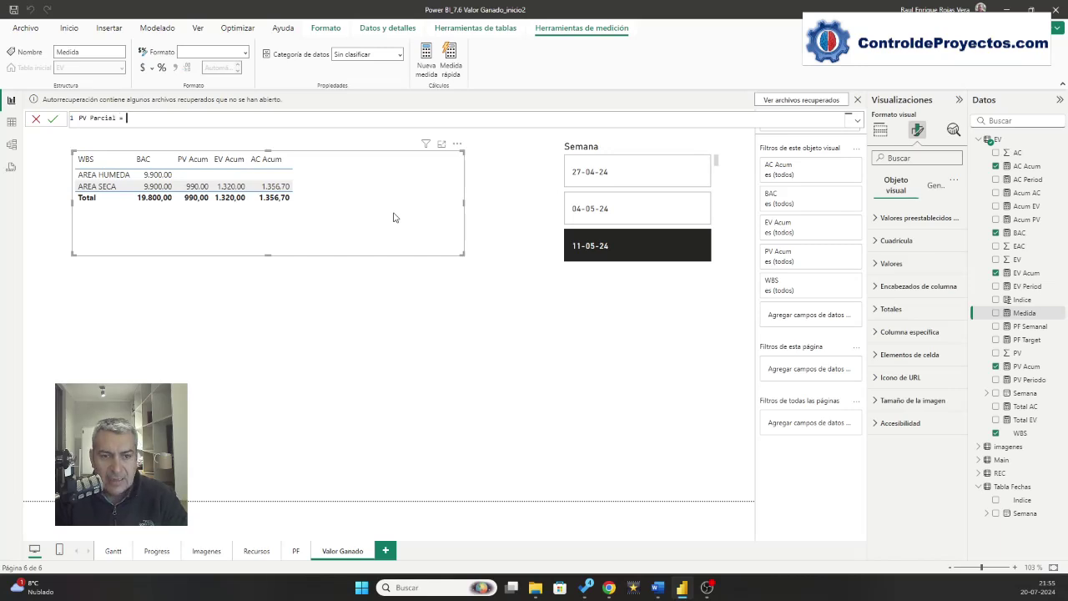
- Start the PV Parcial formula with CALCULATE over the sum of EV[PV]
type("= CALCULATE(")
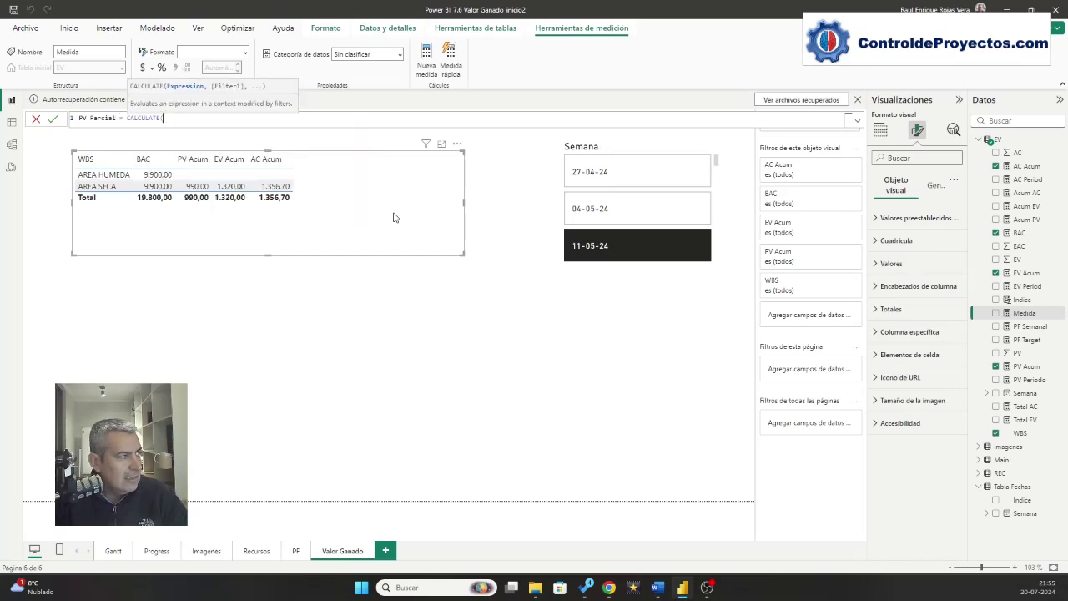
type("sum(EV")
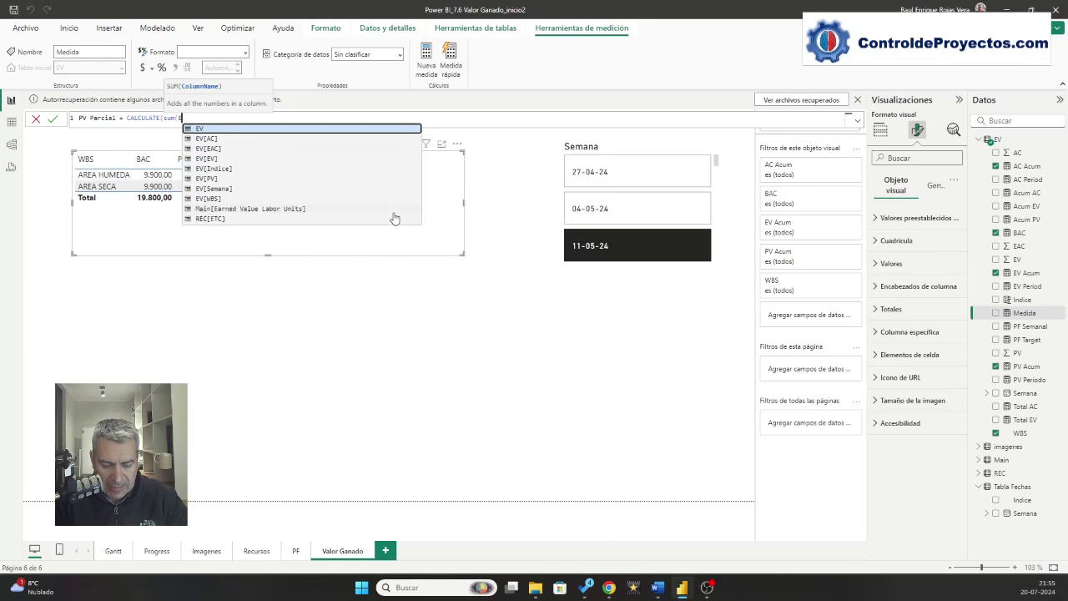
key("Down")
key("Down")
key("Down")
key("Down")
key("Tab")
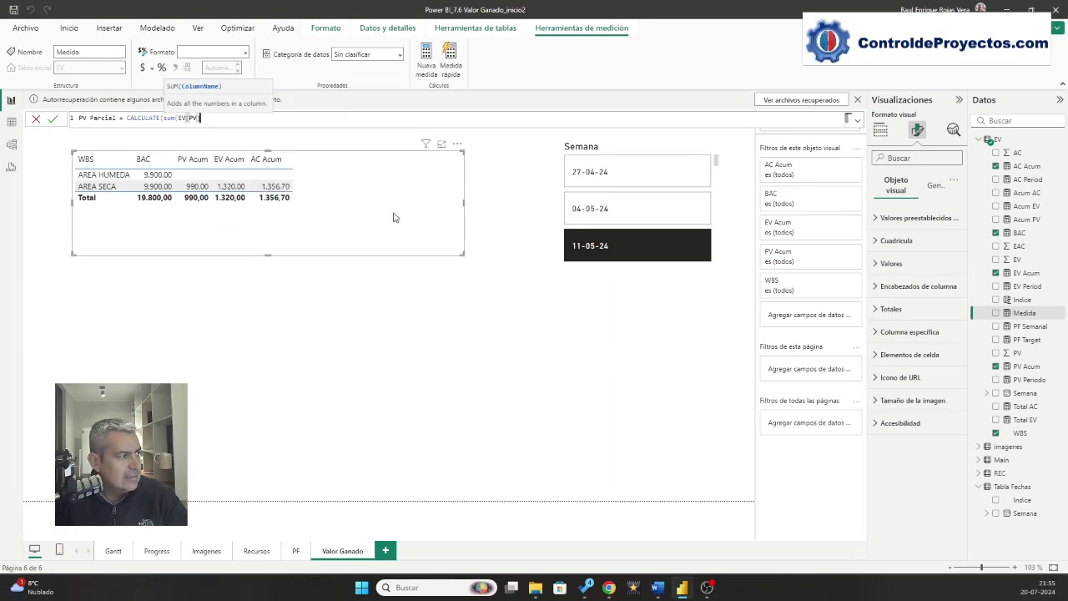
type(")")
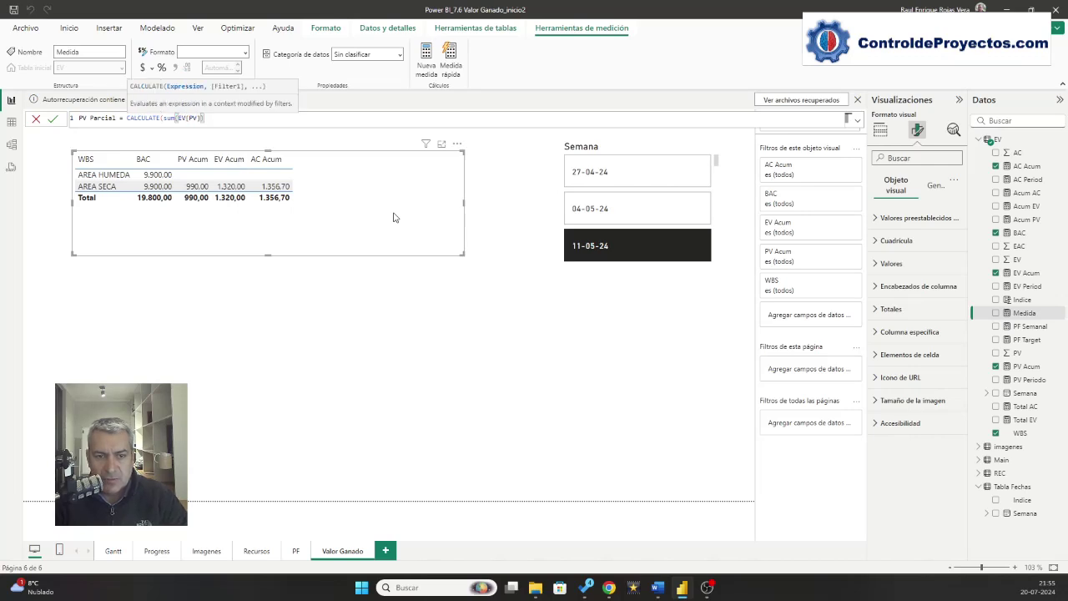
- Add ALLEXCEPT(EV, EV[WBS]) as the first filter of the PV Parcial formula, followed by a separator for the next filter
type(", all")
key("Down")
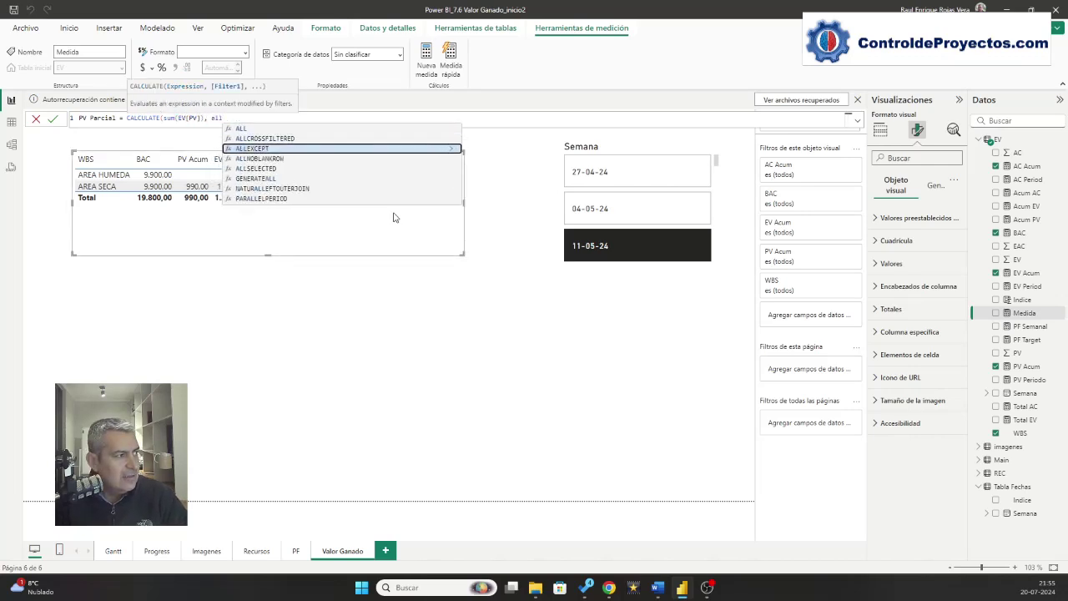
key("Tab")
type("e")
key("Tab")
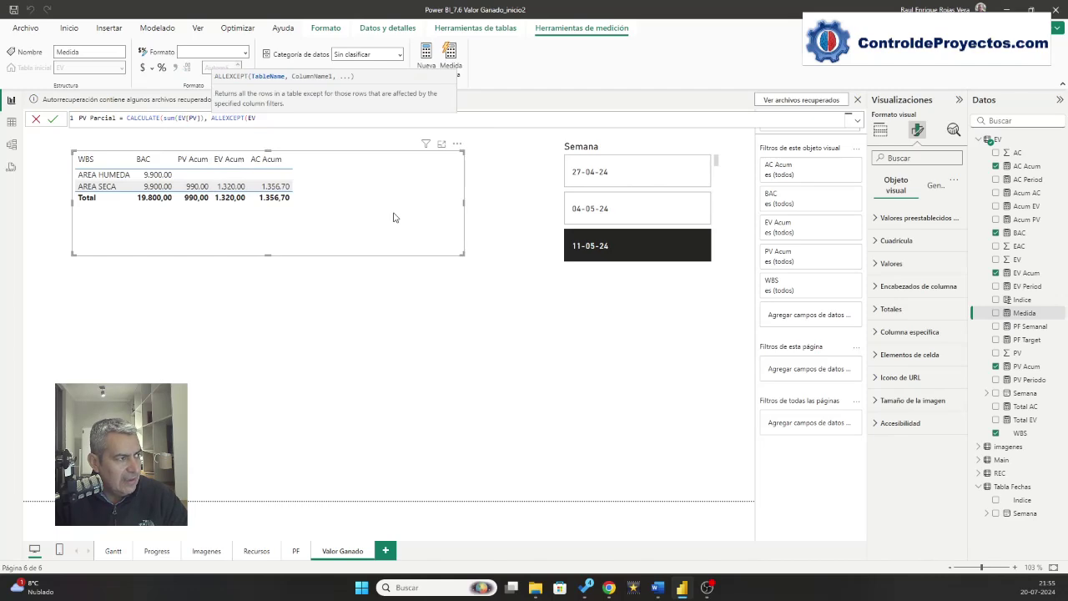
type(", ")
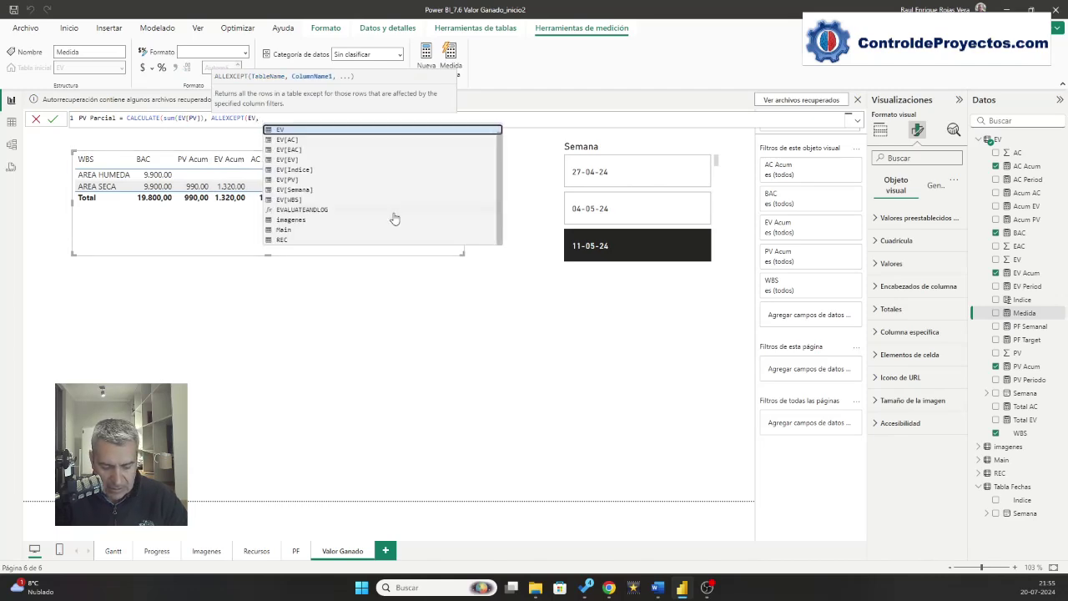
type("wb")
key("Tab")
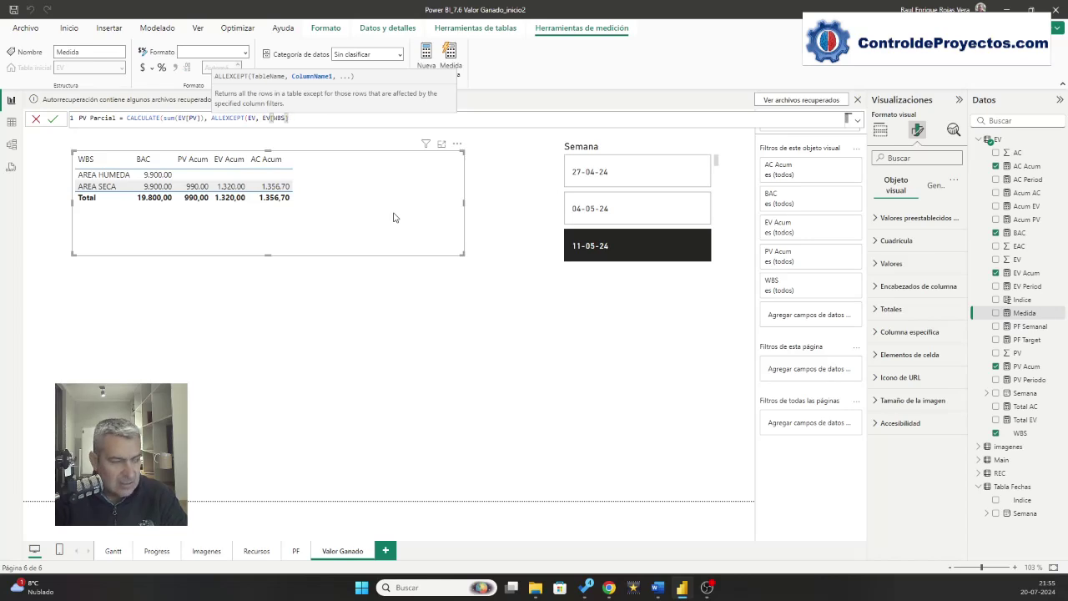
type("), ")
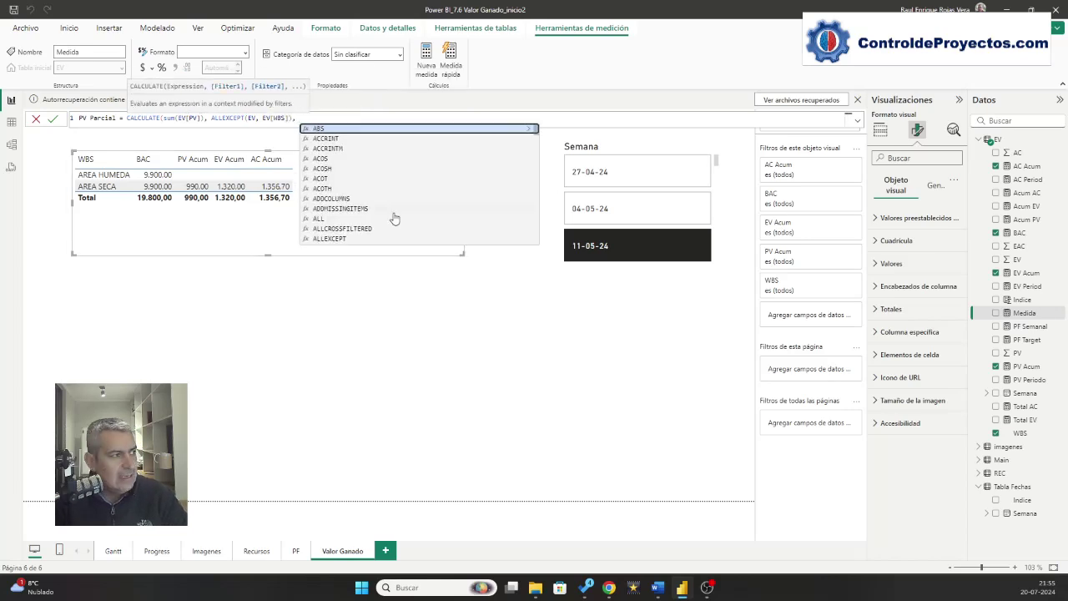
- Begin the second filter of the PV Parcial formula with the EV[Semana] column
type("ev")
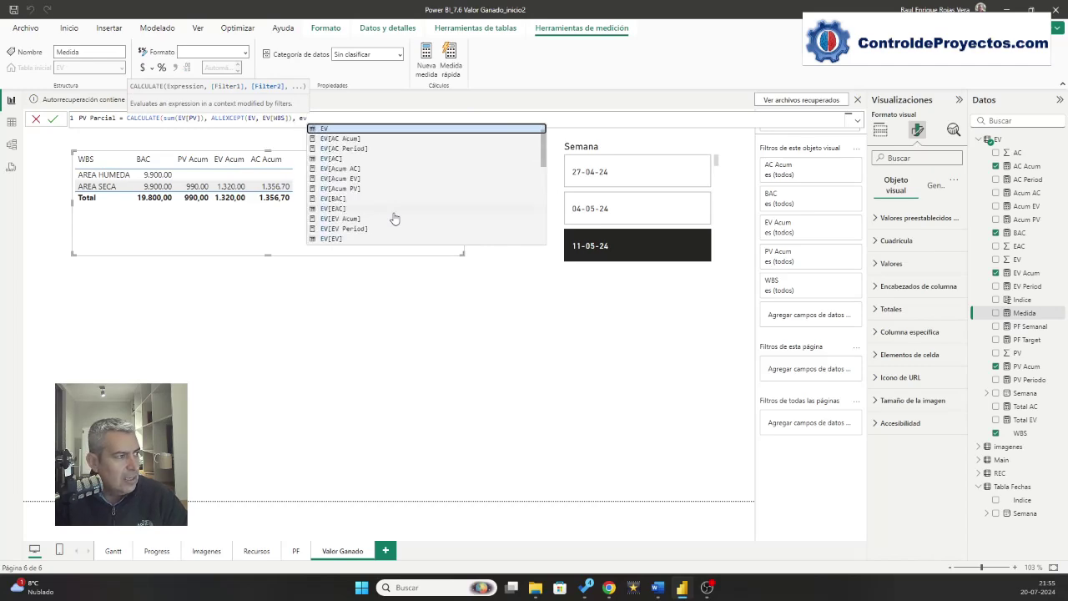
key("Down")
key("Down")
key("Down")
key("Down")
key("Down")
key("Down")
key("Down")
key("Down")
key("Down")
key("Down")
key("Down")
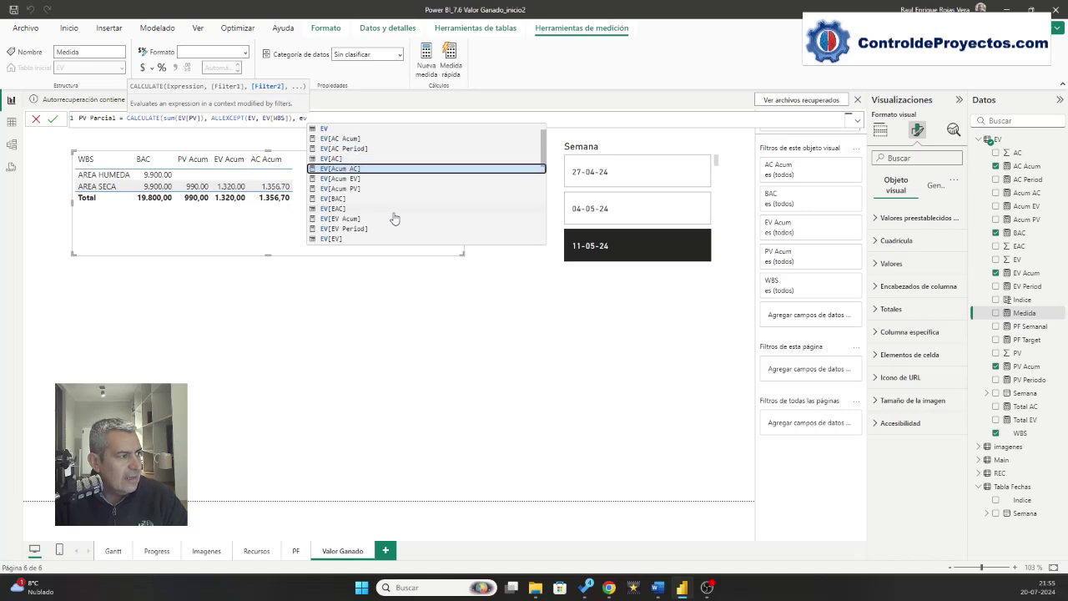
key("Down")
key("Down")
key("Down")
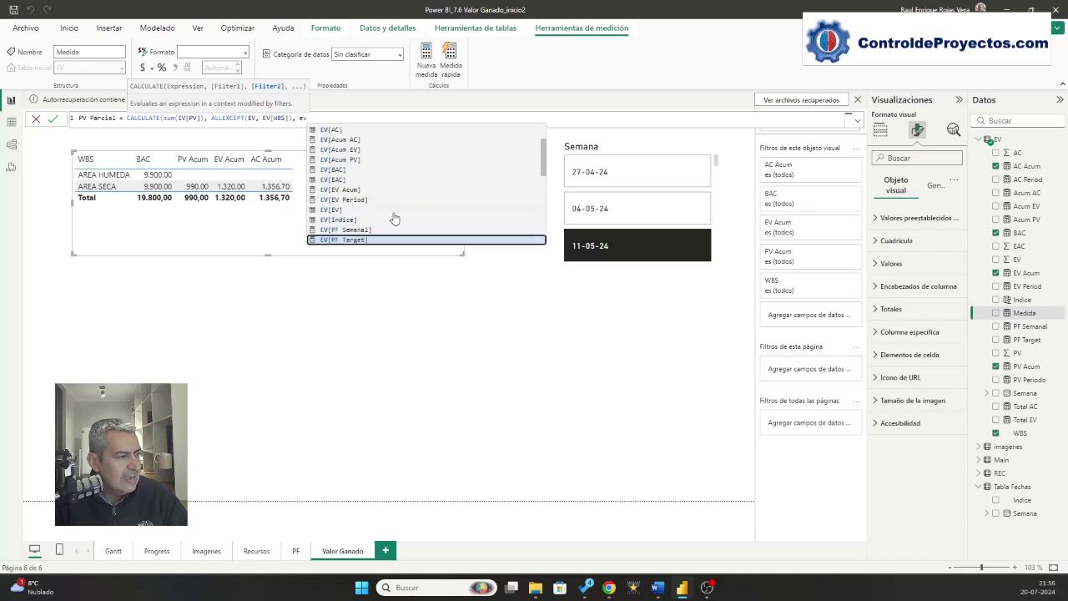
key("Down")
key("Down")
key("Down")
key("Down")
key("Tab")
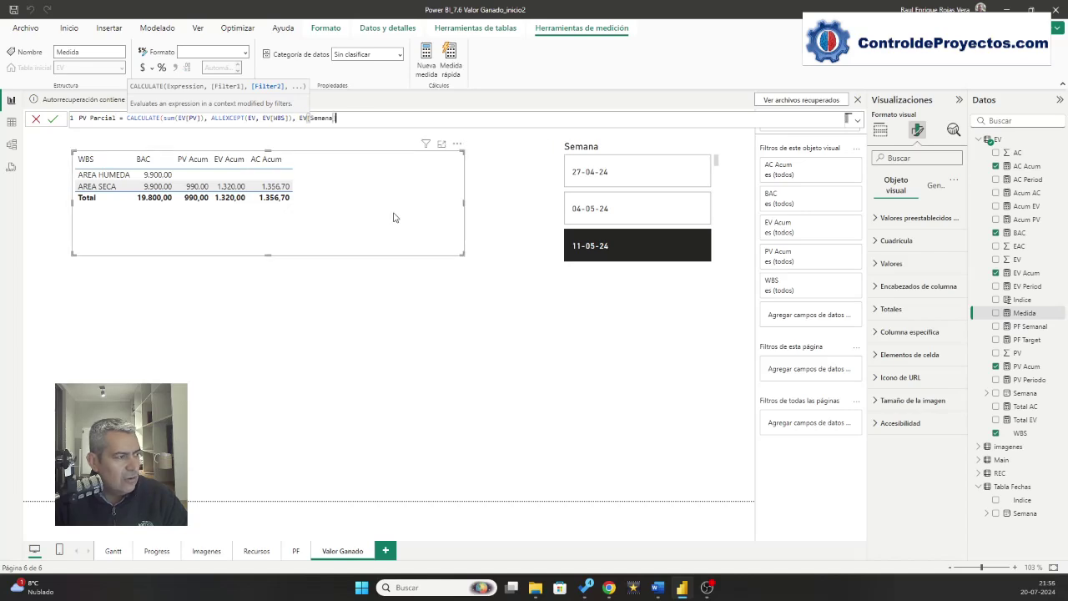
type(")")
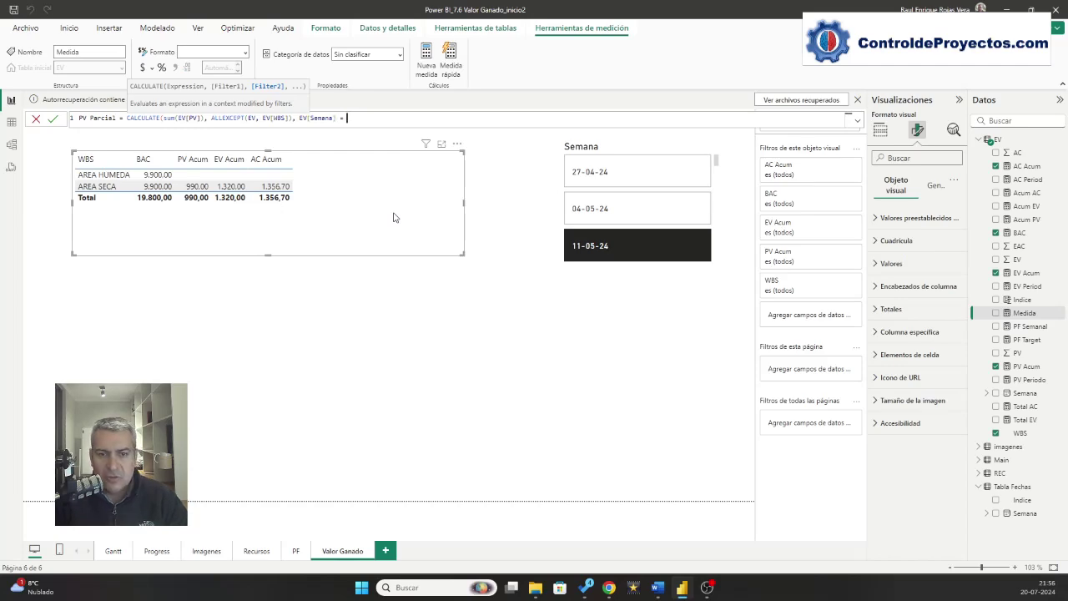
- Set the EV[Semana] filter equal to the SELECTEDVALUE function in the PV Parcial formula
type(" = slec")
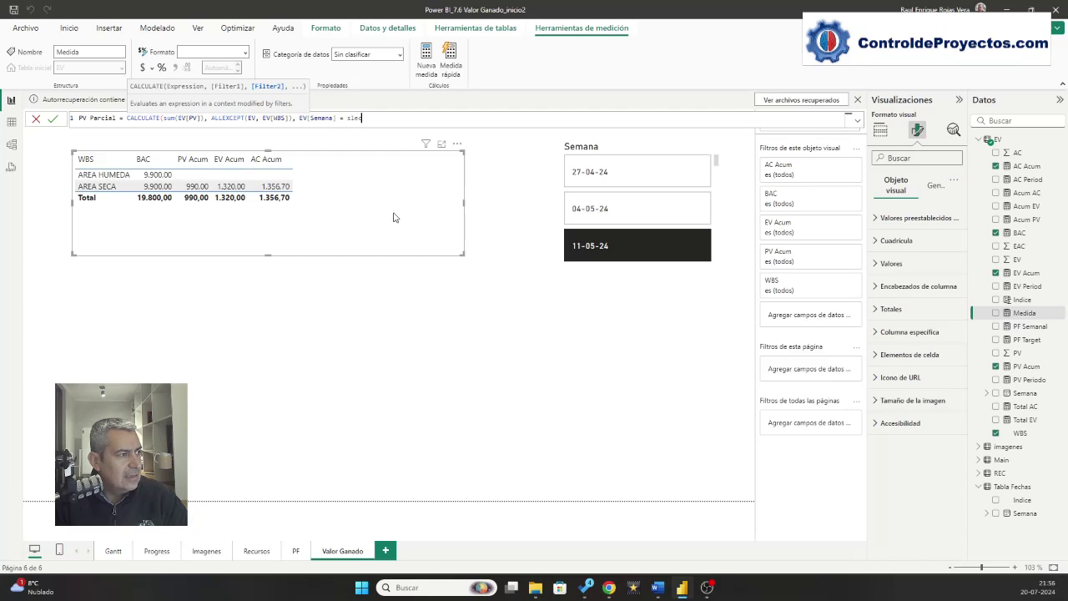
key("BackSpace")
key("BackSpace")
key("BackSpace")
type("e")
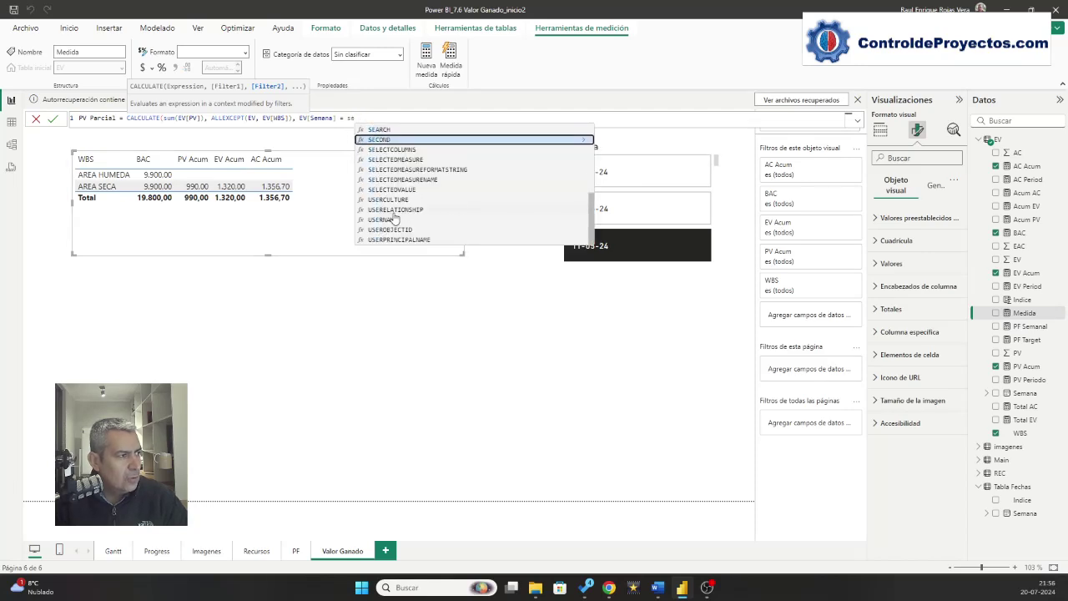
type("l")
key("Down")
key("Down")
key("Down")
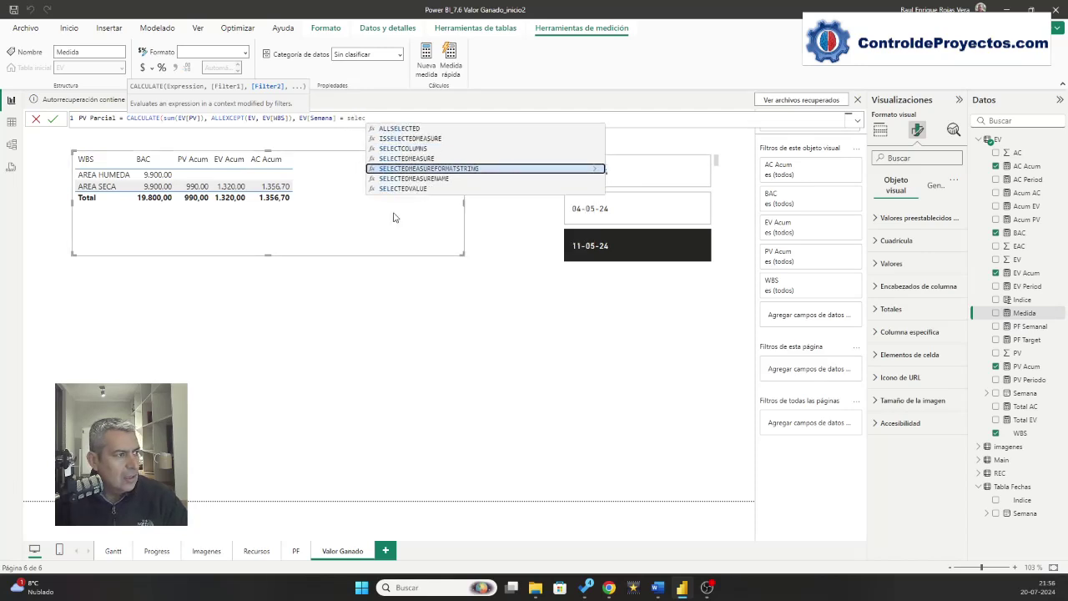
key("Tab")
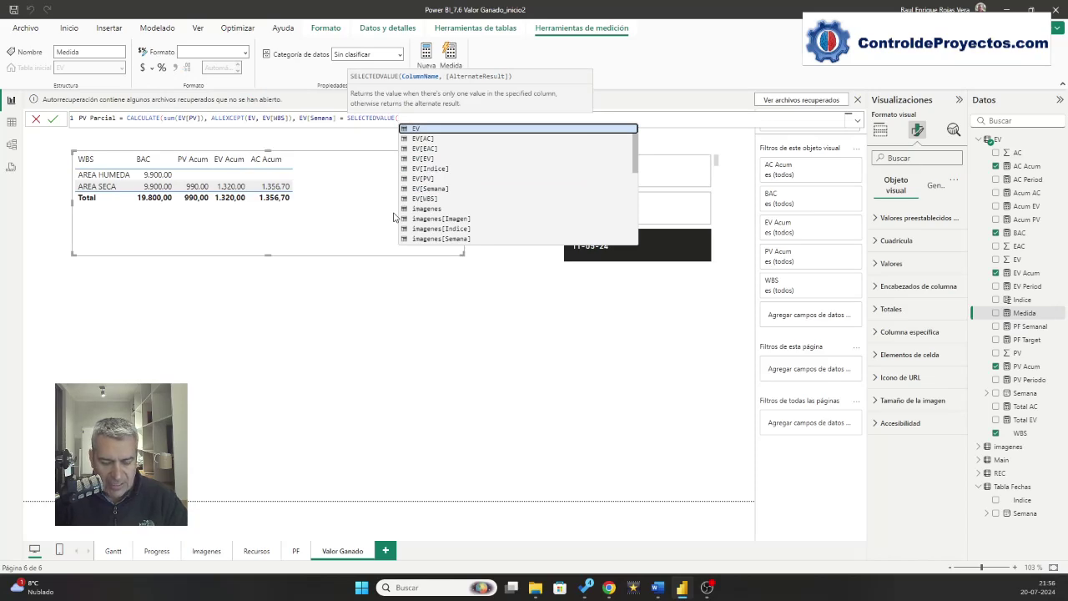
- Complete the PV Parcial formula with 'Tabla Fechas'[Semana] inside SELECTEDVALUE and add the measure as a column of the WBS table
type("ta")
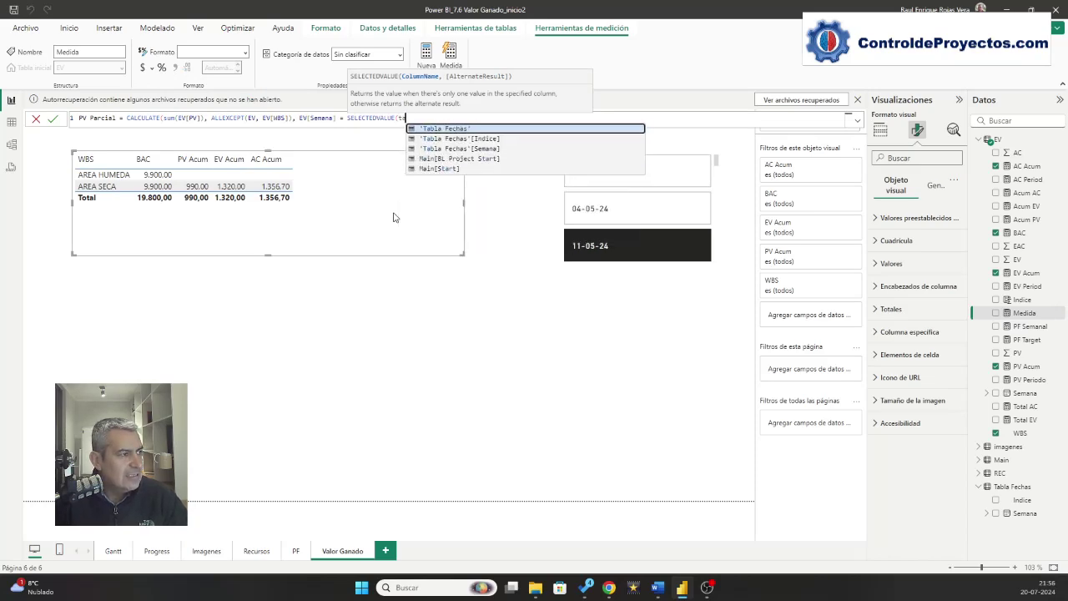
type("bla")
key("Down")
key("Down")
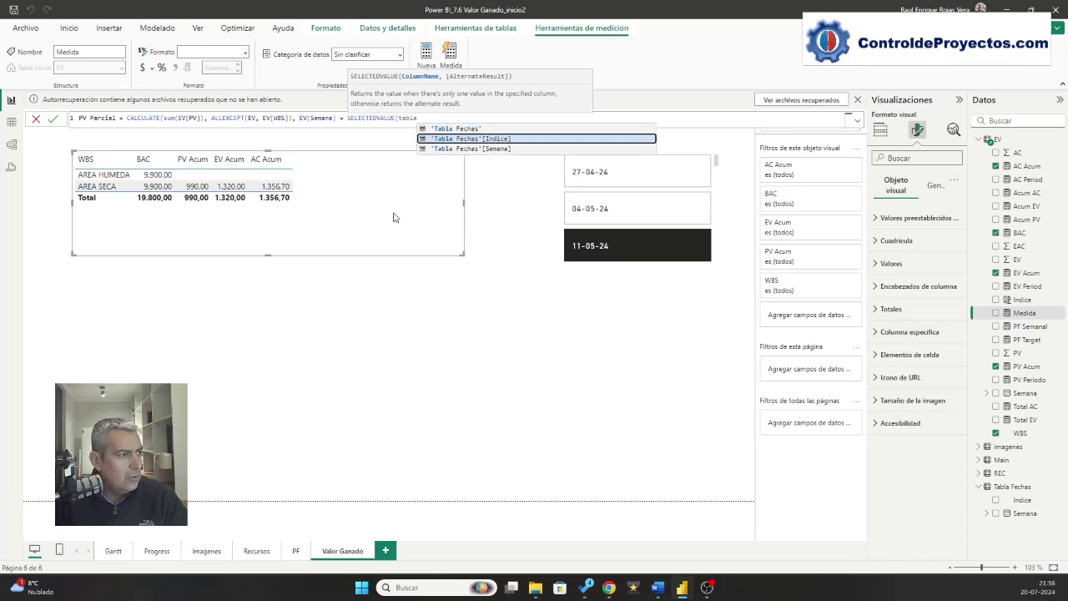
key("Tab")
type("))")
key("Return")
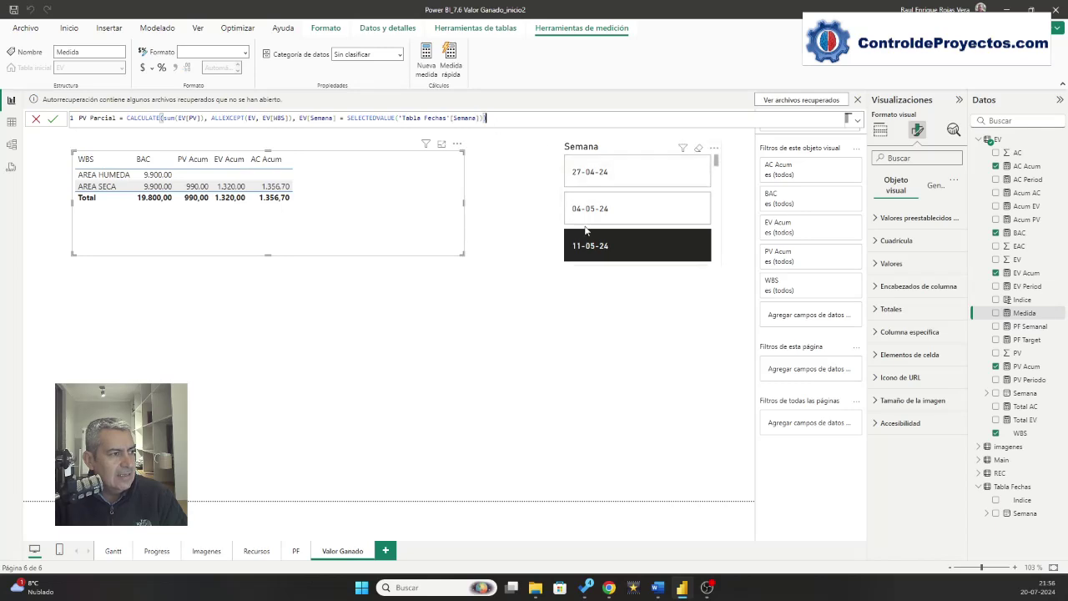
left_click(52, 119)
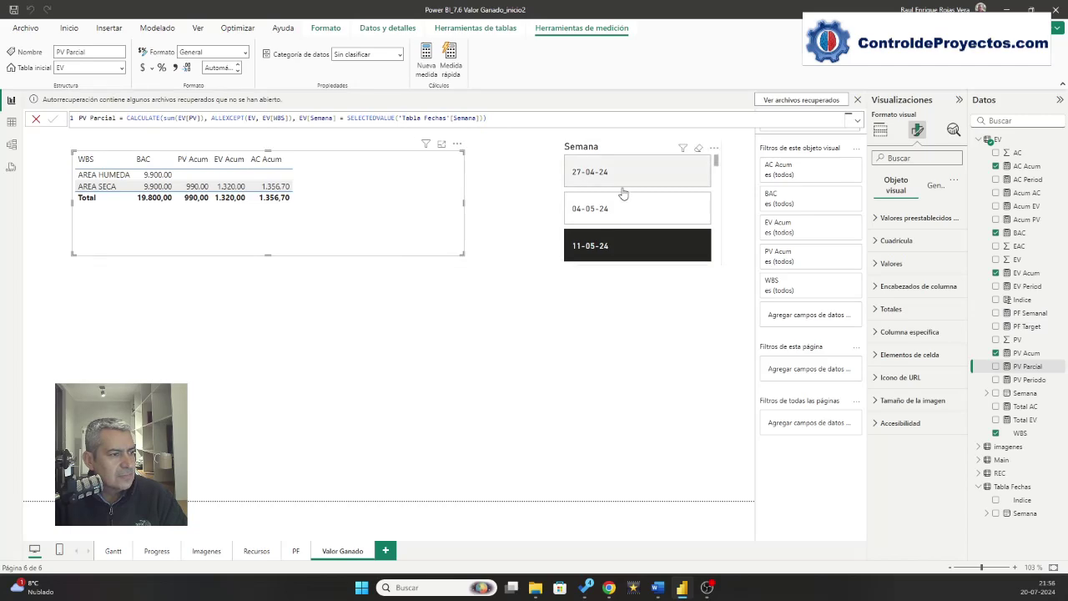
left_click_drag(1026, 367, 380, 195)
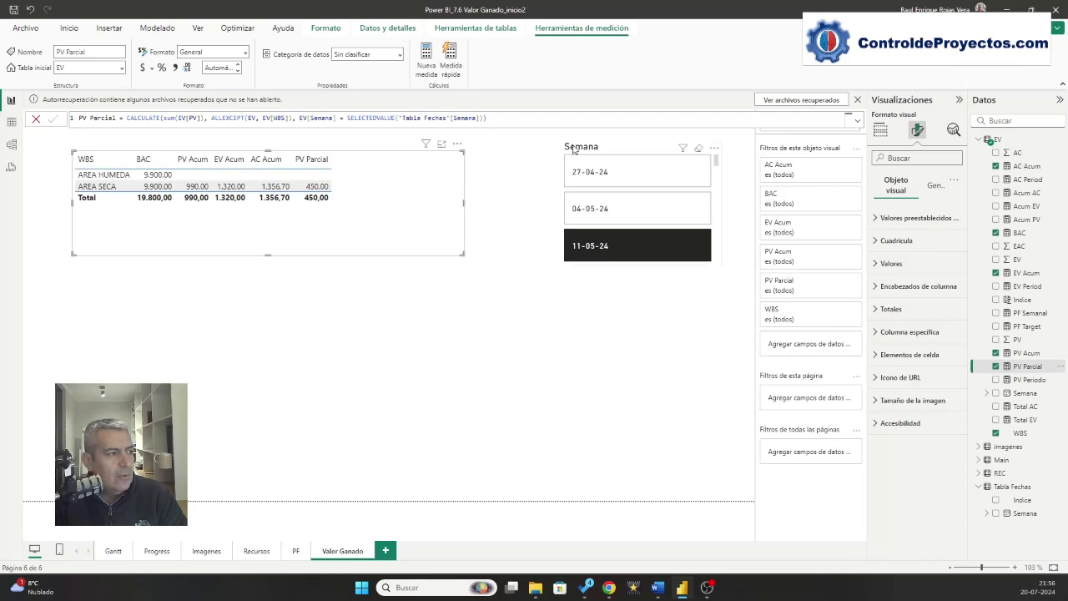
- Copy the PV Parcial formula into a new measure in the EV table and name it EV Parcial
left_click_drag(487, 118, 65, 117)
key("ctrl+c")
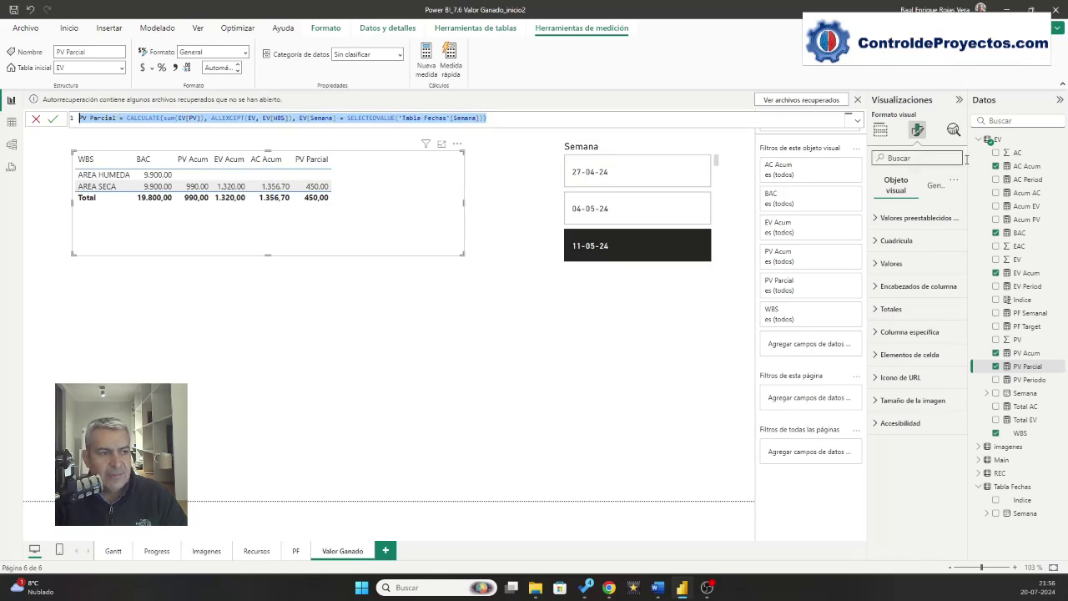
right_click(993, 140)
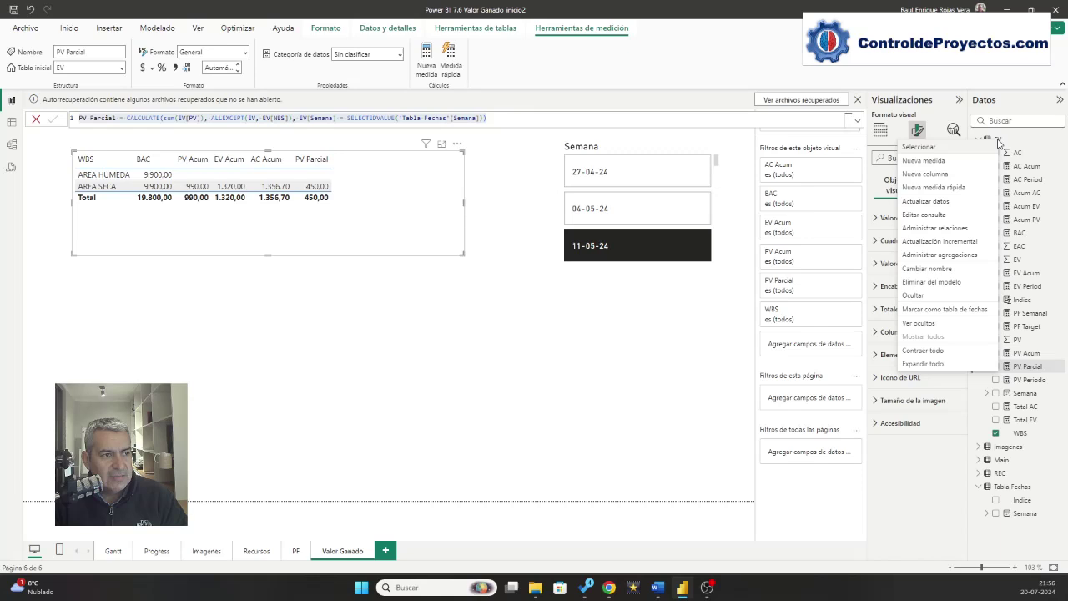
left_click(929, 161)
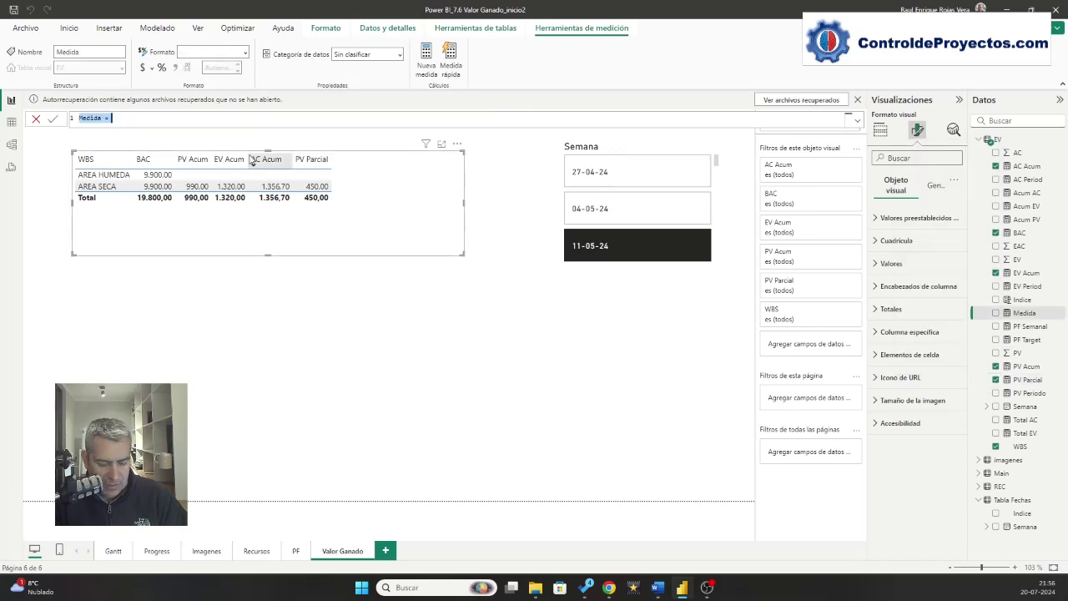
key("ctrl+v")
left_click(73, 117)
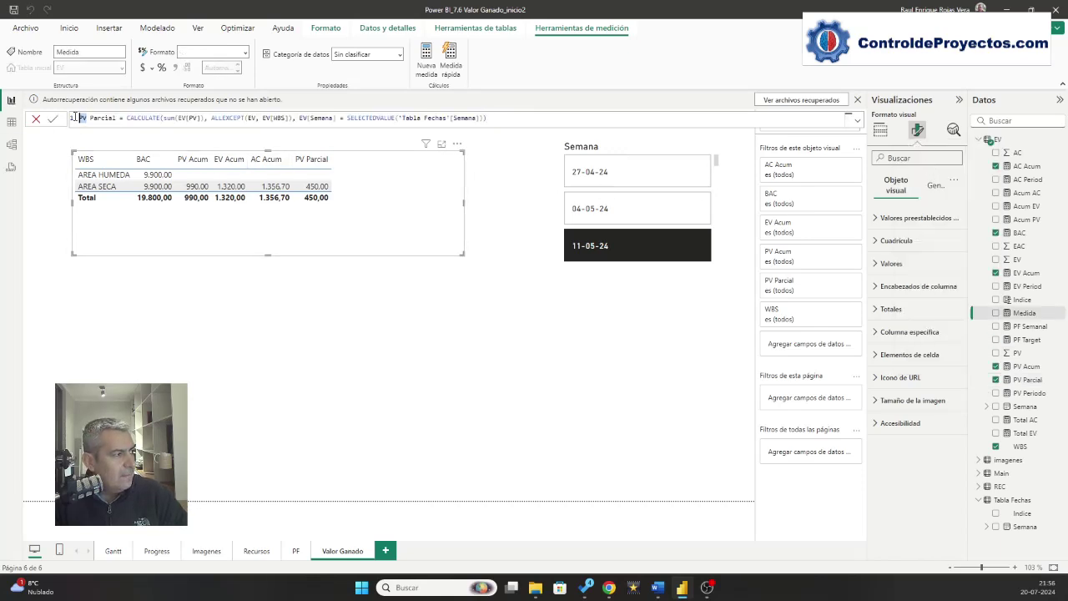
type("EV")
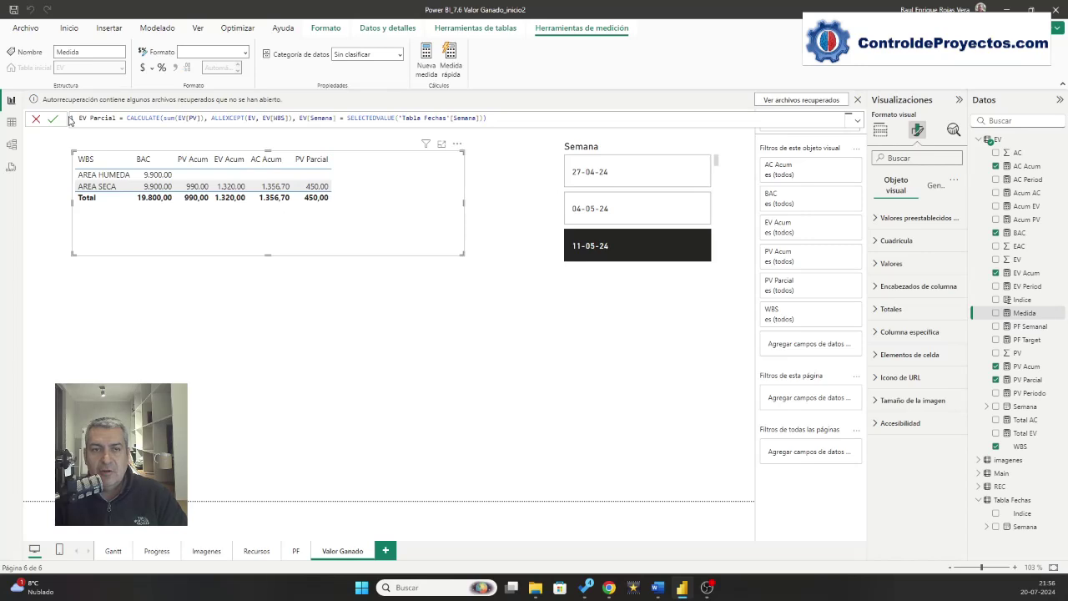
- Change the summed column of EV Parcial to EV[EV] and add the measure as a column of the WBS table
key("ctrl+Right")
key("ctrl+Right")
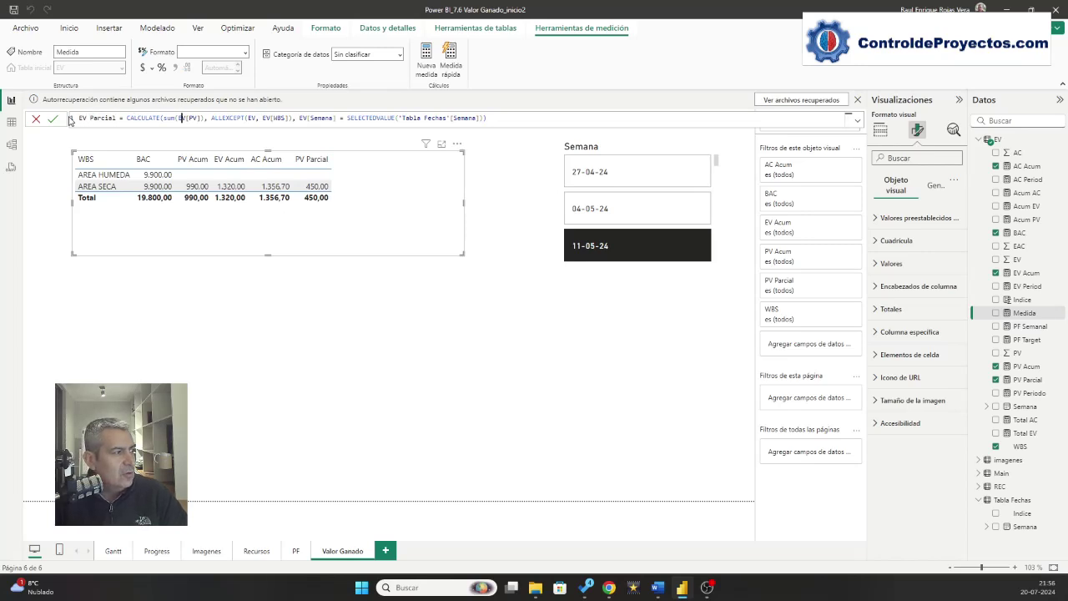
key("ctrl+Right")
key("ctrl+Right")
key("BackSpace")
key("BackSpace")
key("BackSpace")
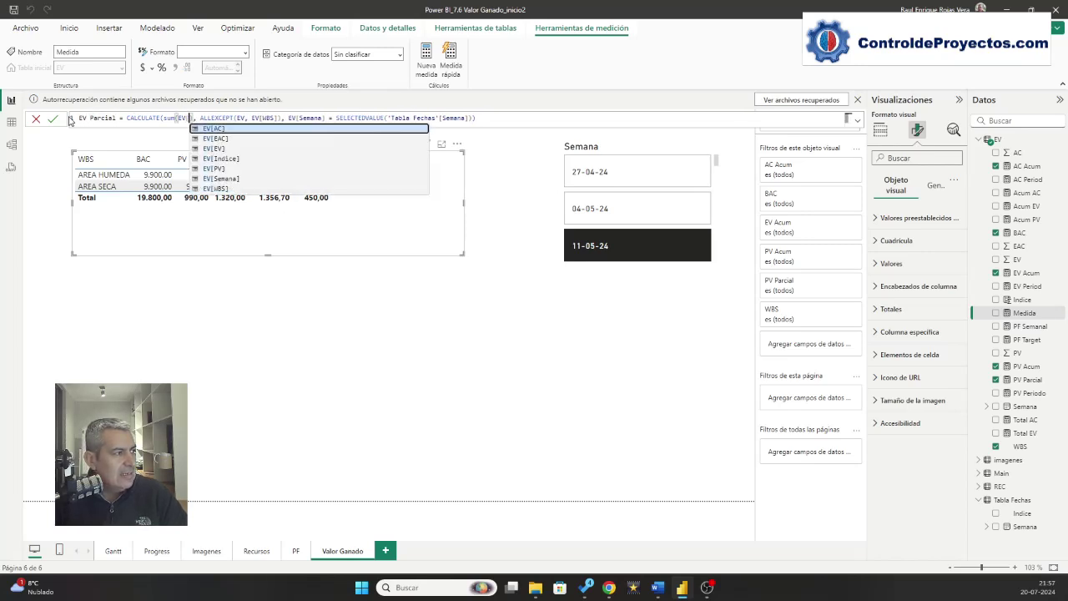
key("Down")
key("Down")
key("Down")
key("Up")
key("Tab")
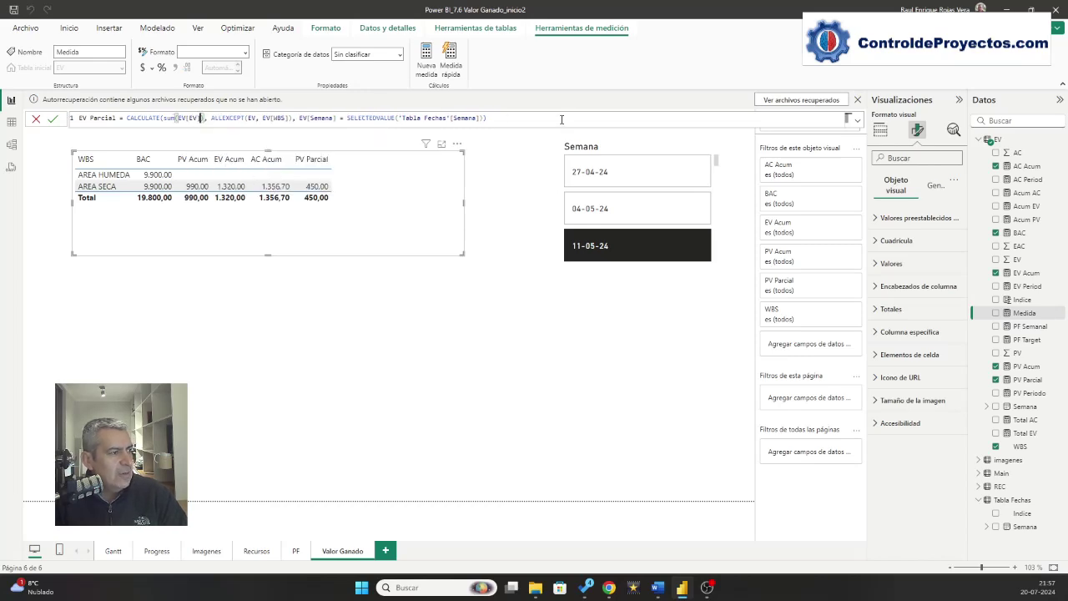
left_click(51, 119)
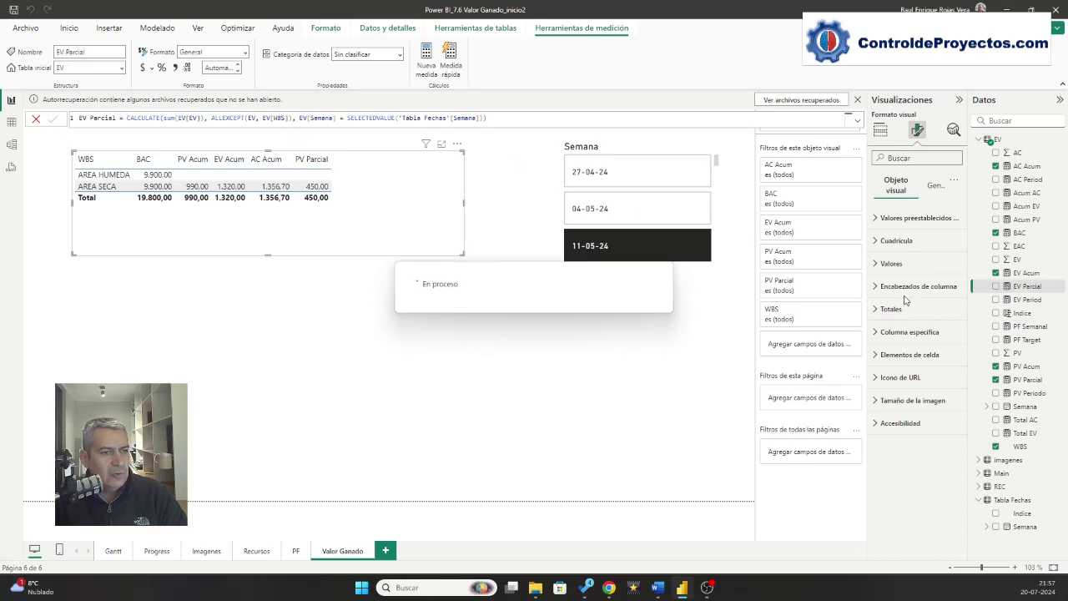
left_click_drag(1028, 287, 348, 188)
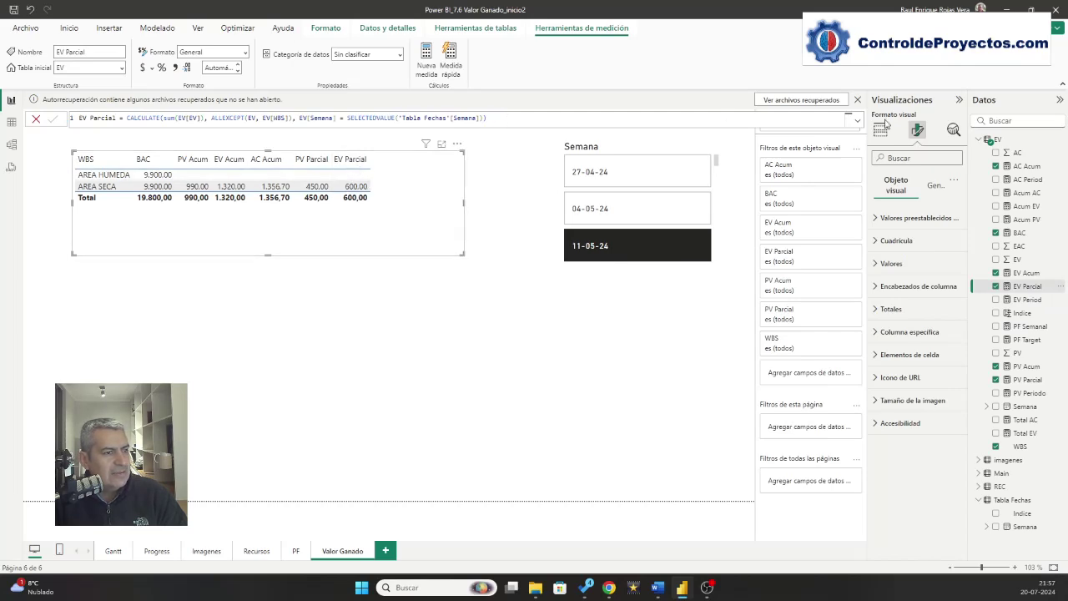
- Create another measure in the EV table from the copied PV Parcial formula and name it AC Parcial
right_click(1004, 140)
left_click(980, 160)
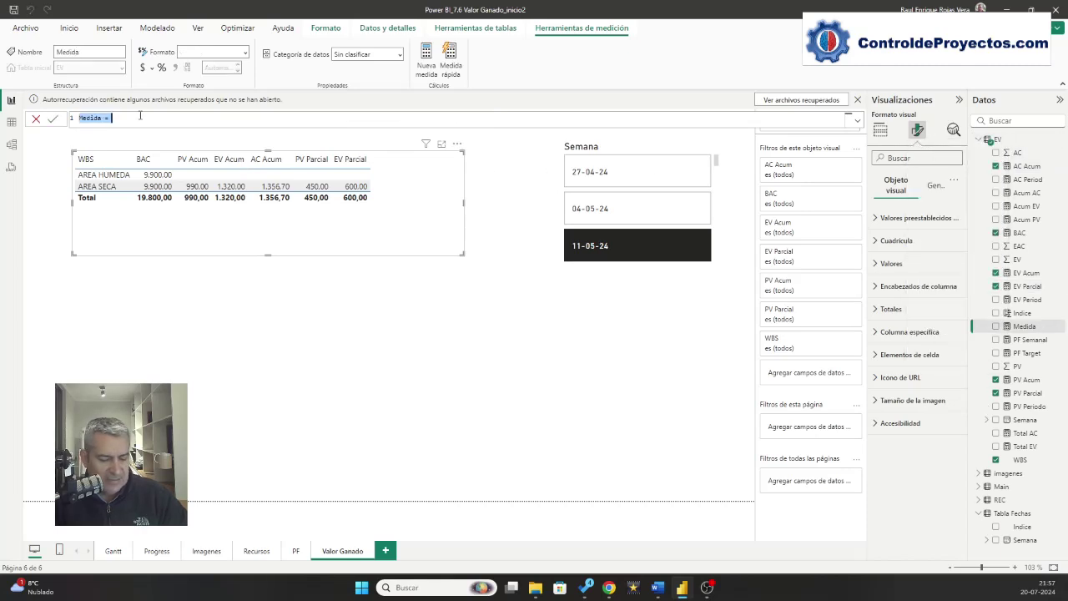
key("ctrl+v")
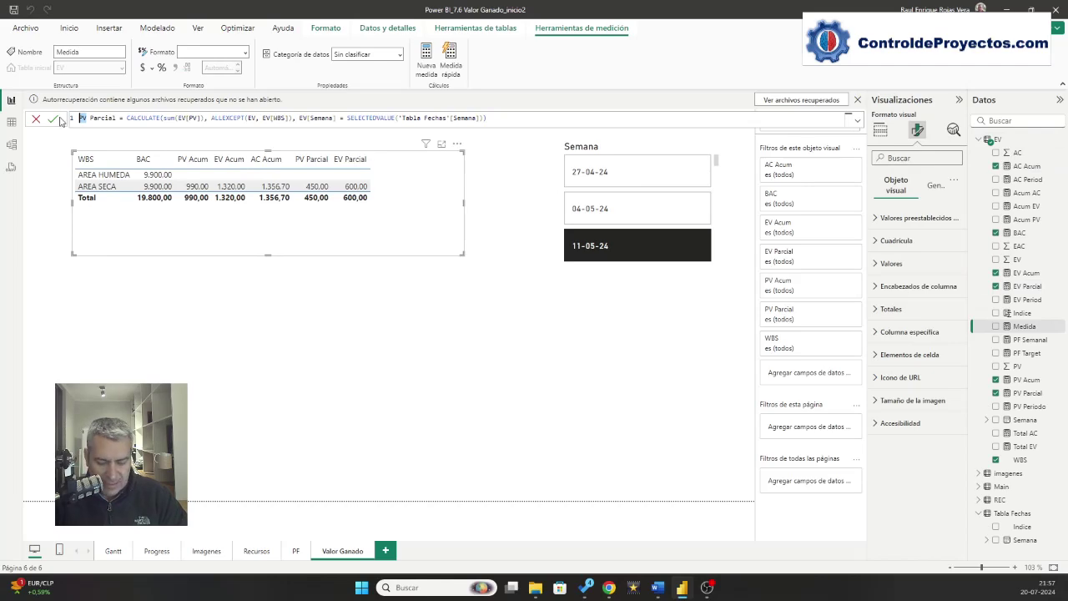
type("AC")
- Change the summed column of AC Parcial to EV[AC] and add the measure as a column of the WBS table
key("ctrl+Right")
key("ctrl+Right")
key("ctrl+Right")
key("ctrl+Right")
key("ctrl+Right")
key("ctrl+Right")
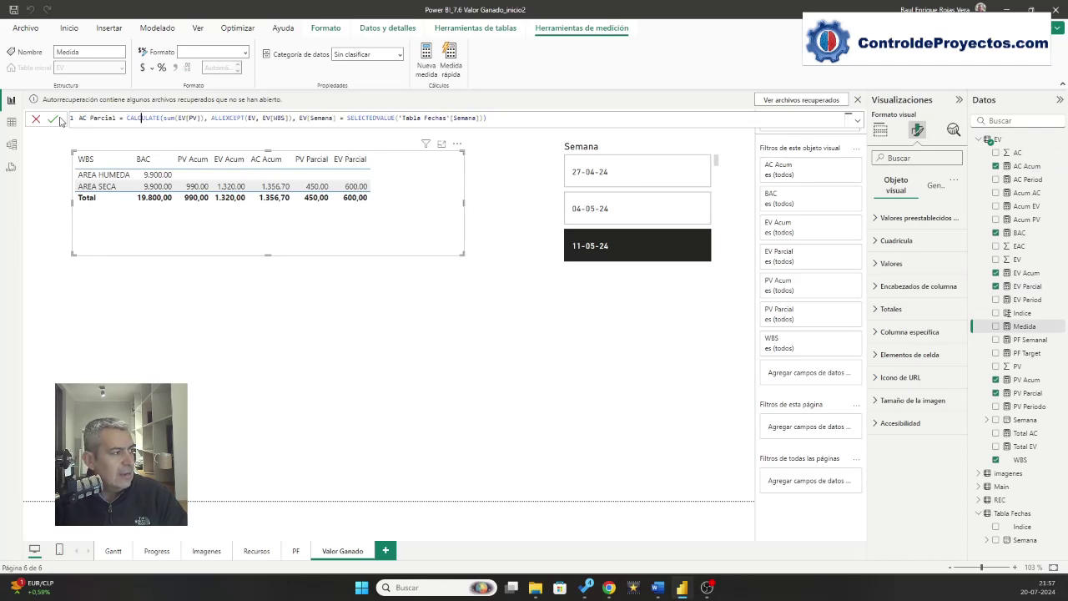
key("Delete")
key("Delete")
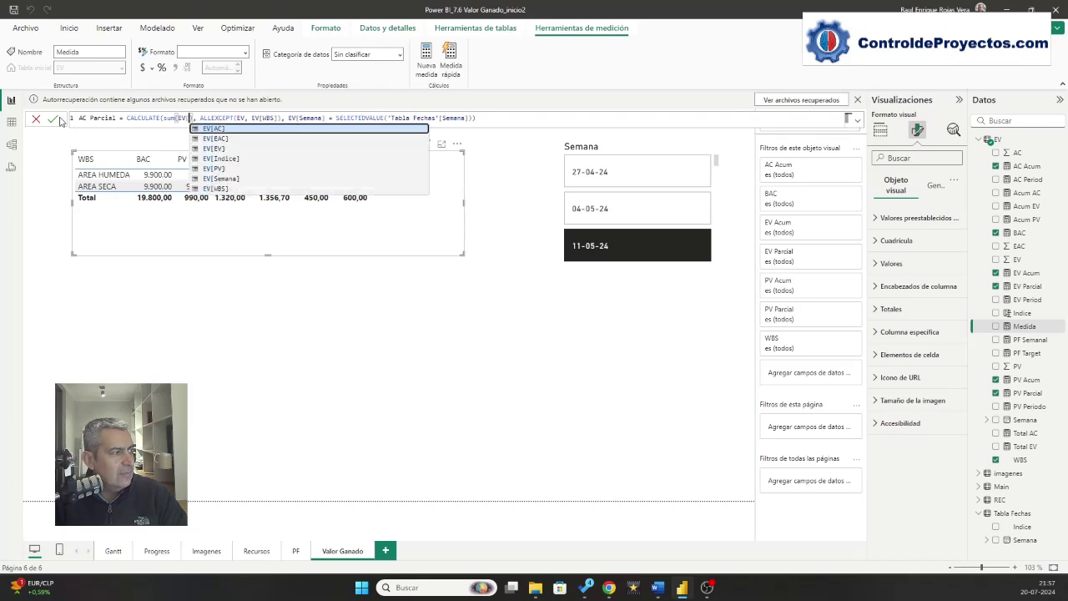
type("AC")
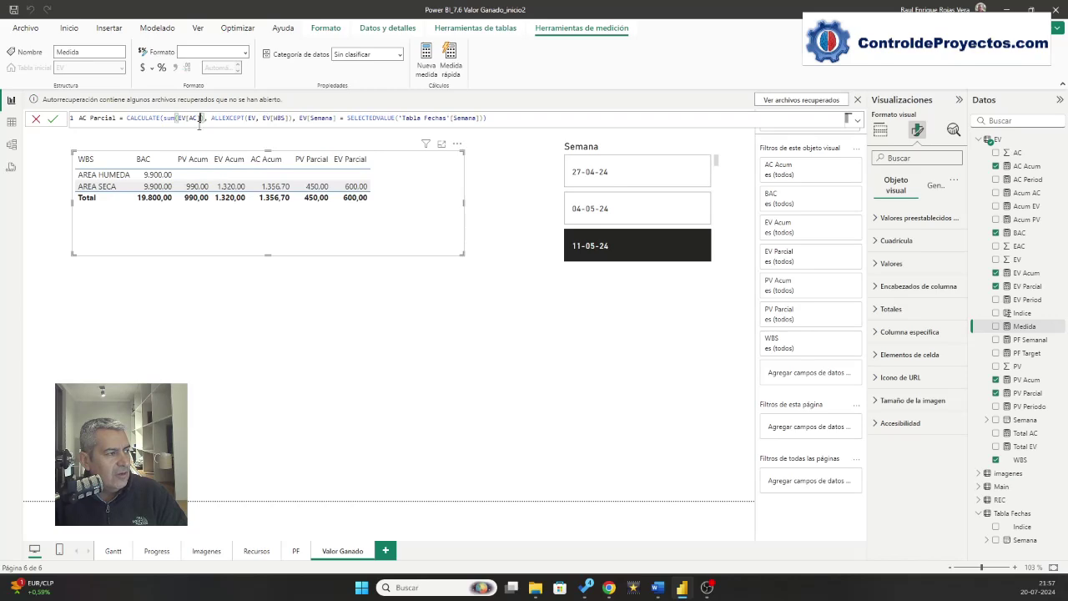
left_click(53, 120)
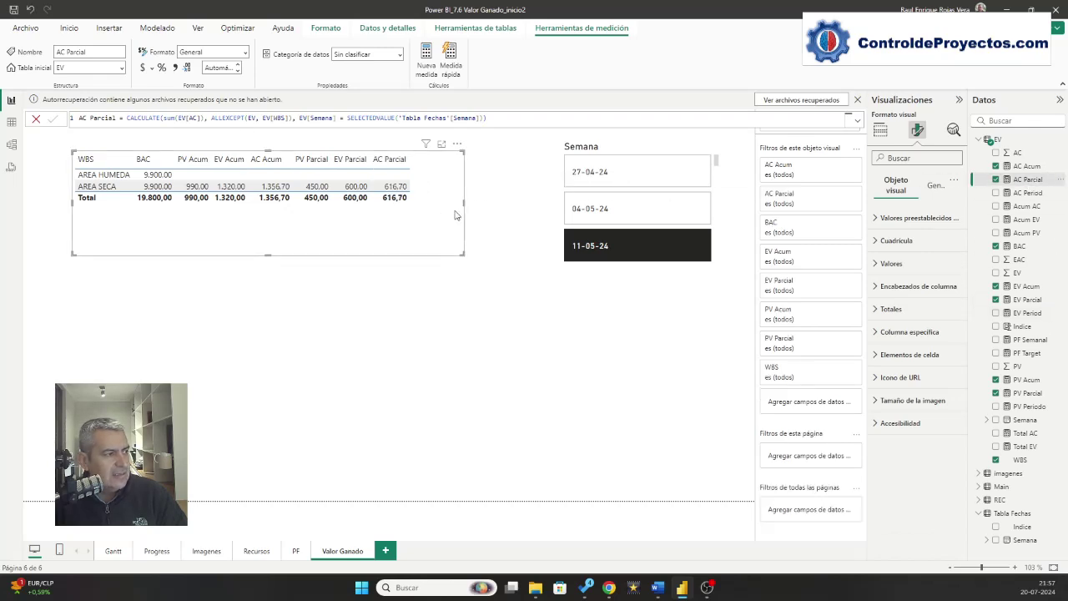
- Check the cumulative and partial columns of the WBS table for successive weeks in the Semana slicer, from 27-04-24 to 01-06-24
left_click(609, 210)
left_click(616, 176)
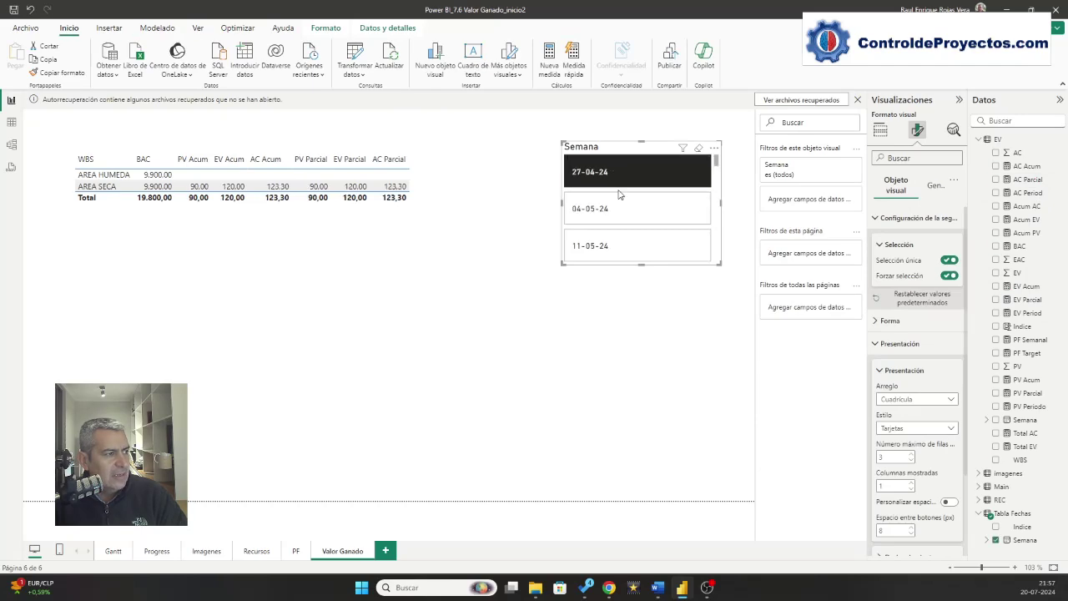
left_click(617, 211)
left_click(615, 247)
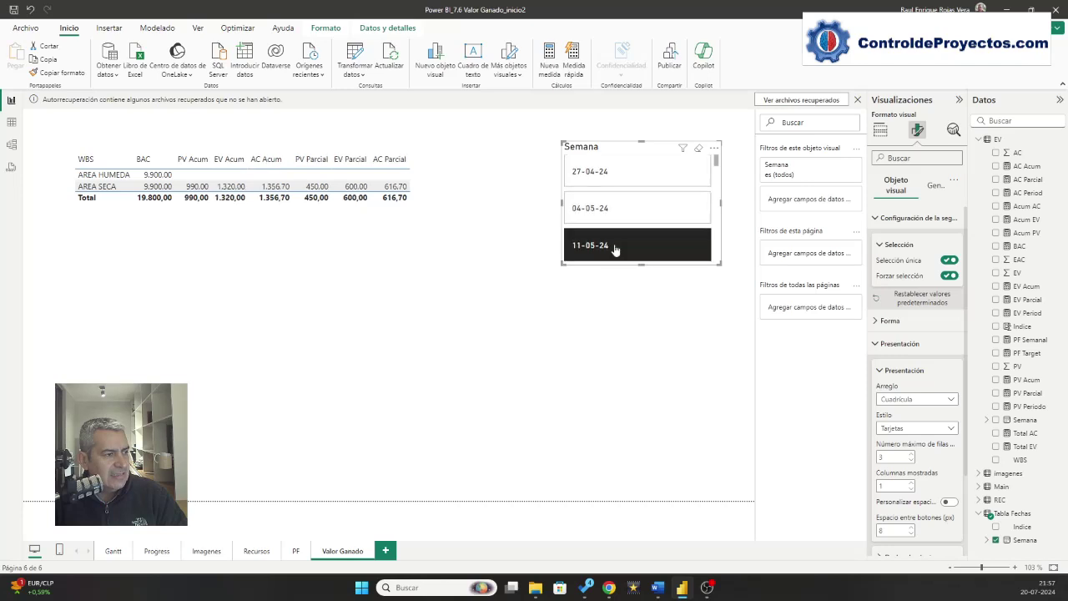
scroll(614, 236, "down", 1)
left_click(614, 236)
scroll(612, 225, "down", 1)
left_click(608, 210)
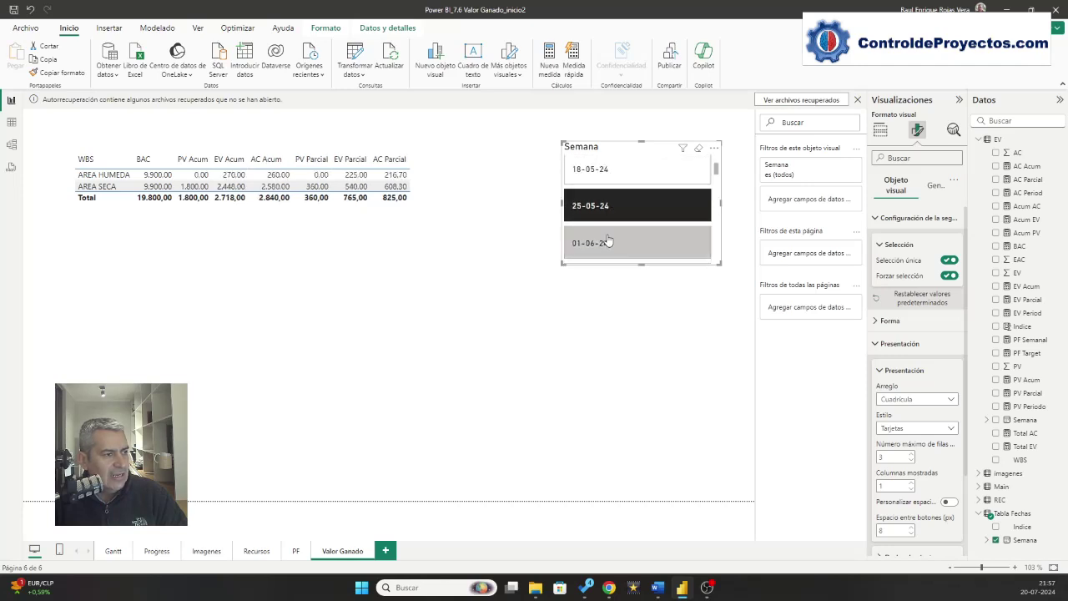
left_click(609, 244)
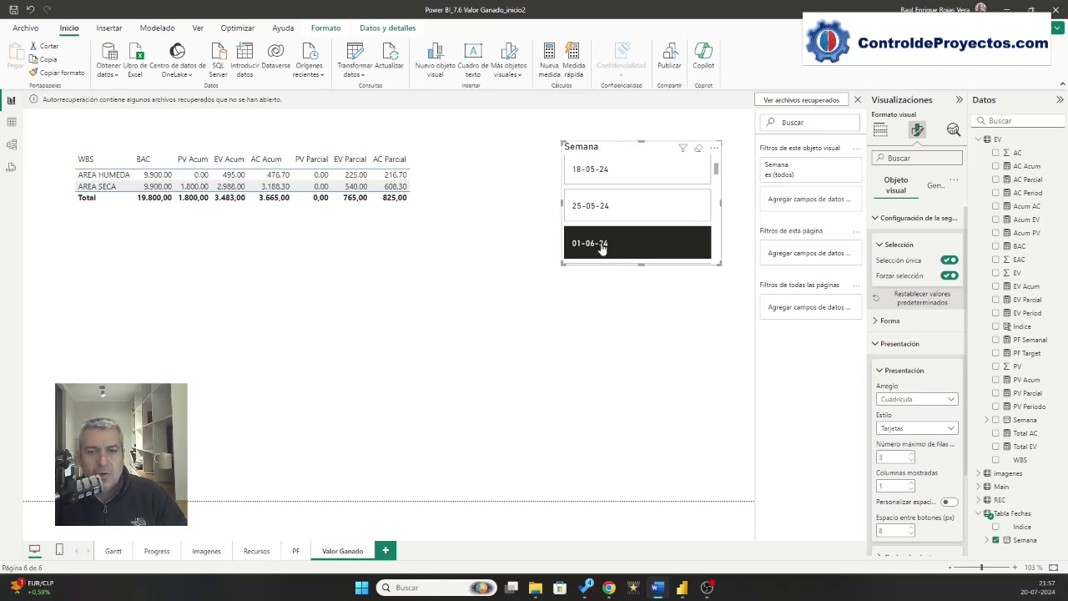
- Select the WBS table visual and create a new measure in the EV table named SPI parcial
right_click(1005, 140)
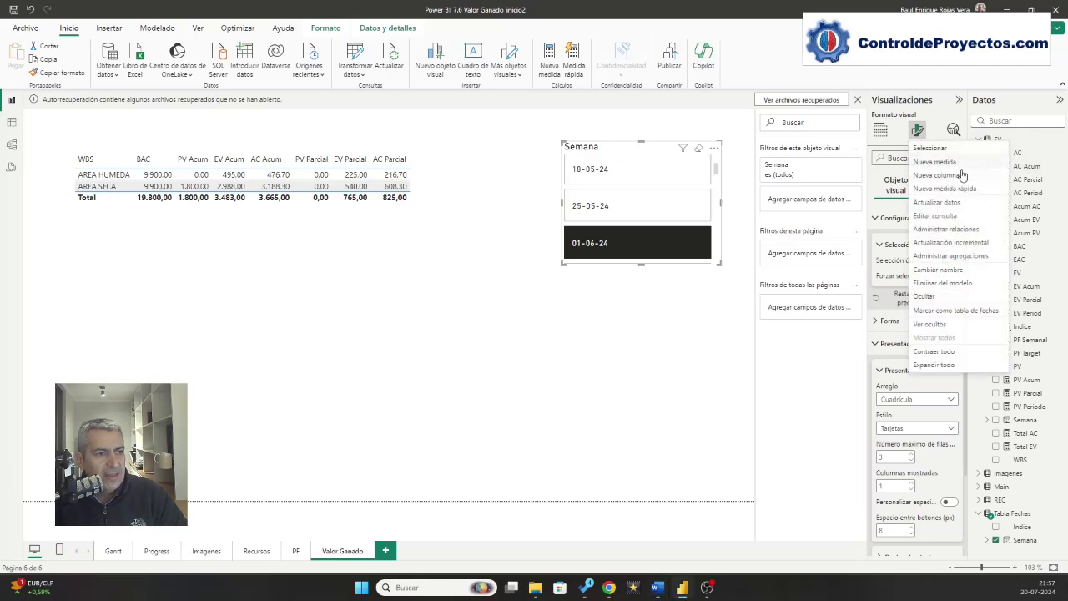
left_click(373, 218)
right_click(1005, 141)
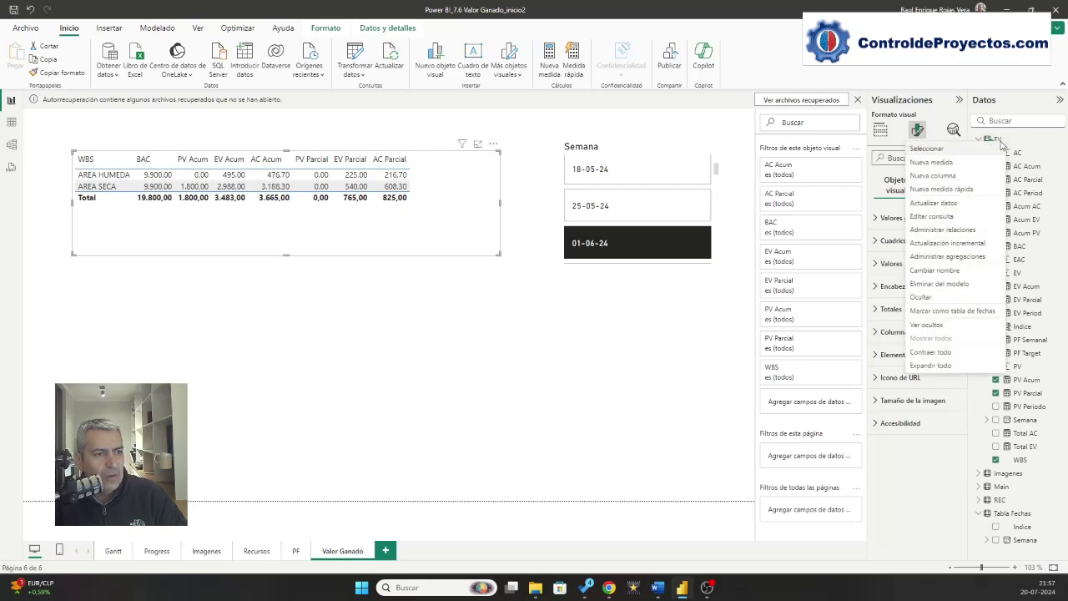
left_click(947, 166)
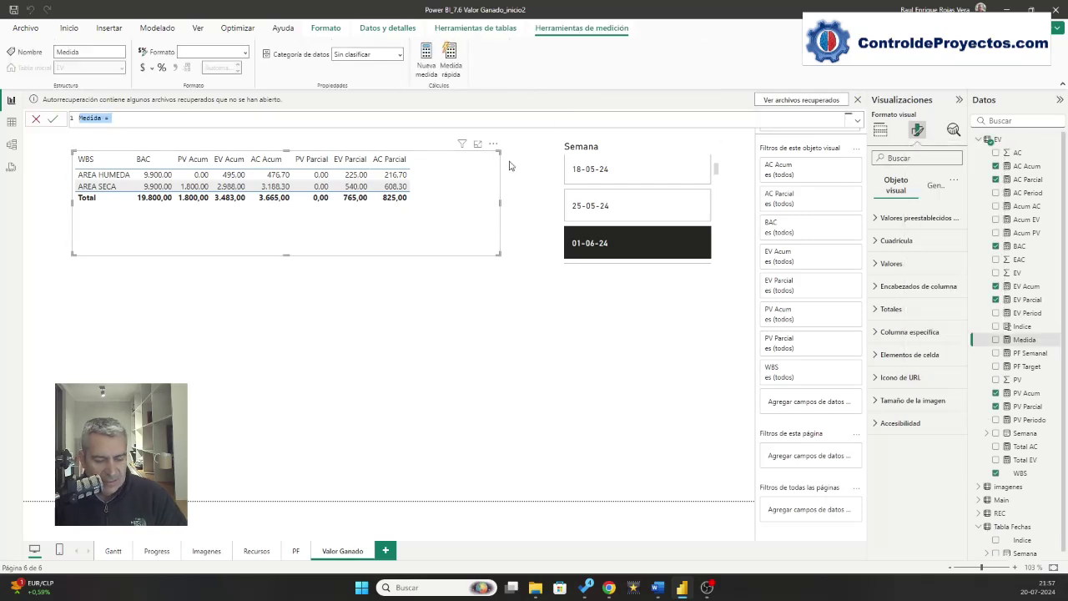
type("SPI pa")
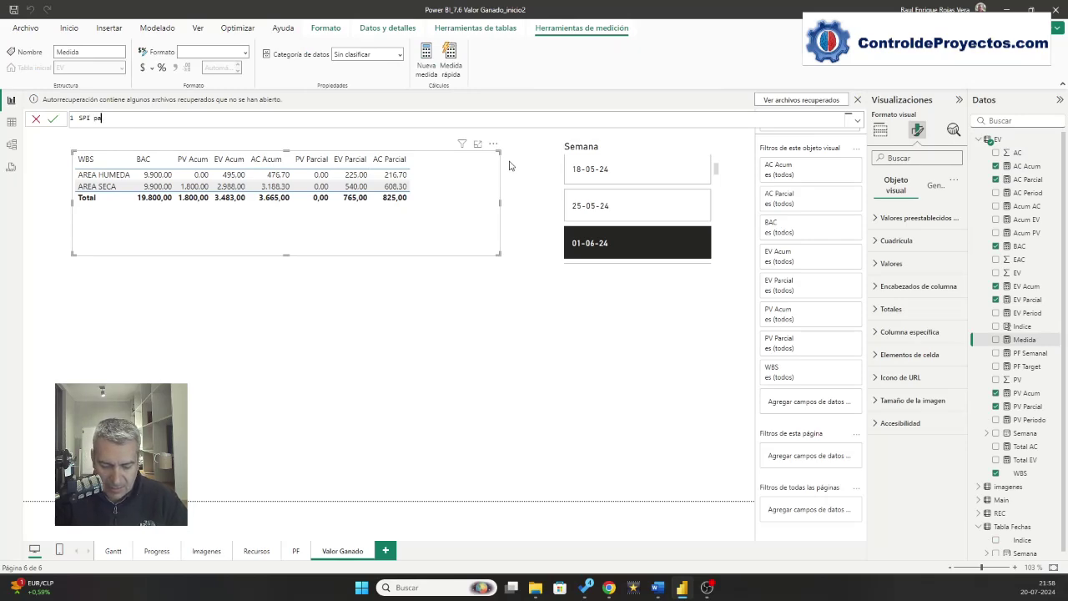
type("rcial = ")
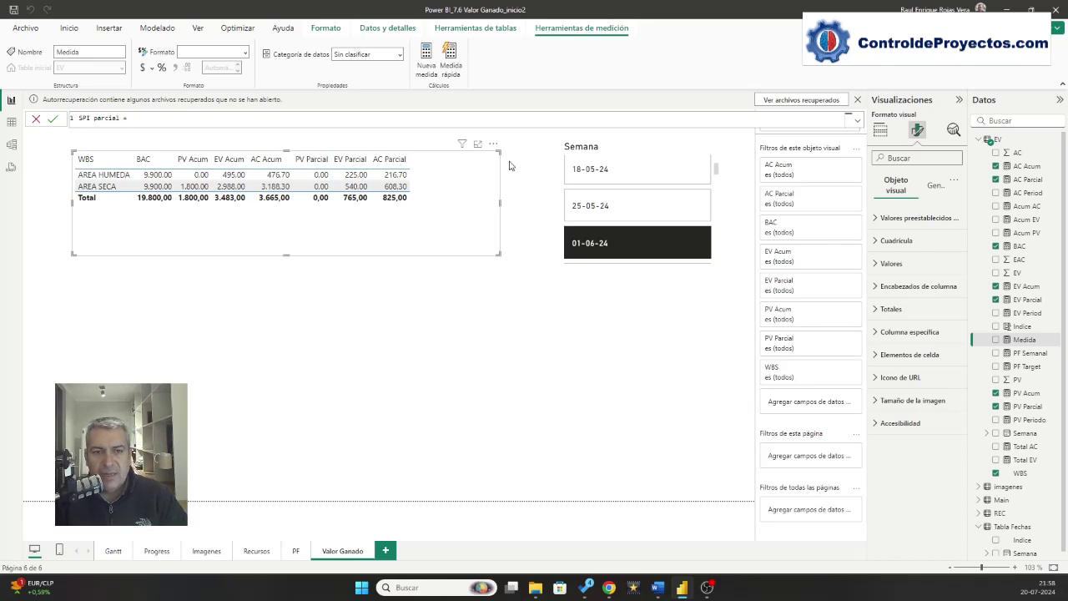
- Write an IF in SPI parcial that returns BLANK() when EV[EV Parcial] = 0, and begin its false result with an EV table reference
type("if(")
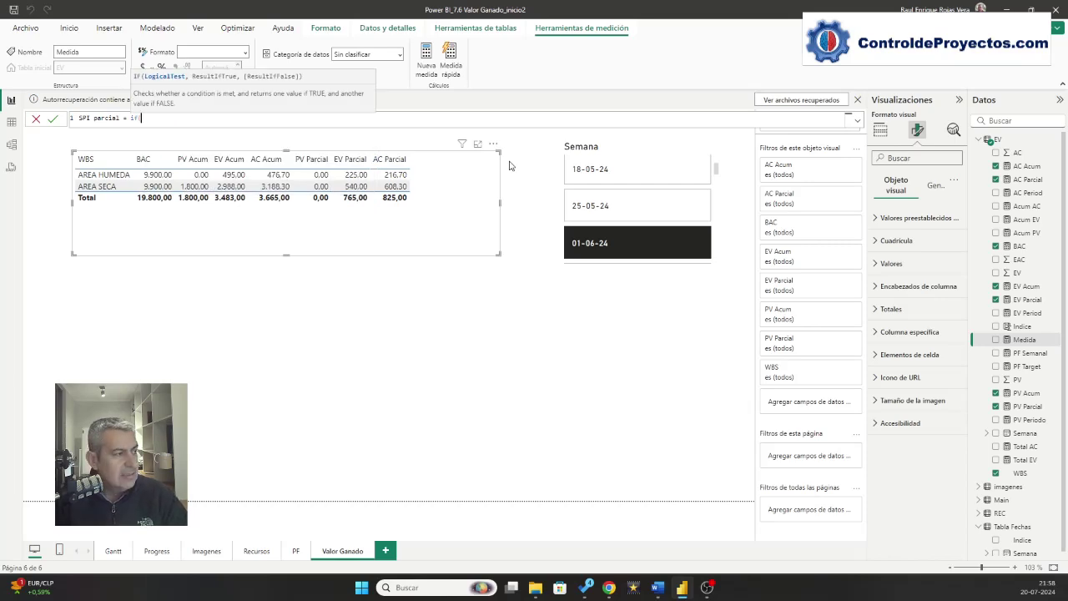
type("ev")
key("Down")
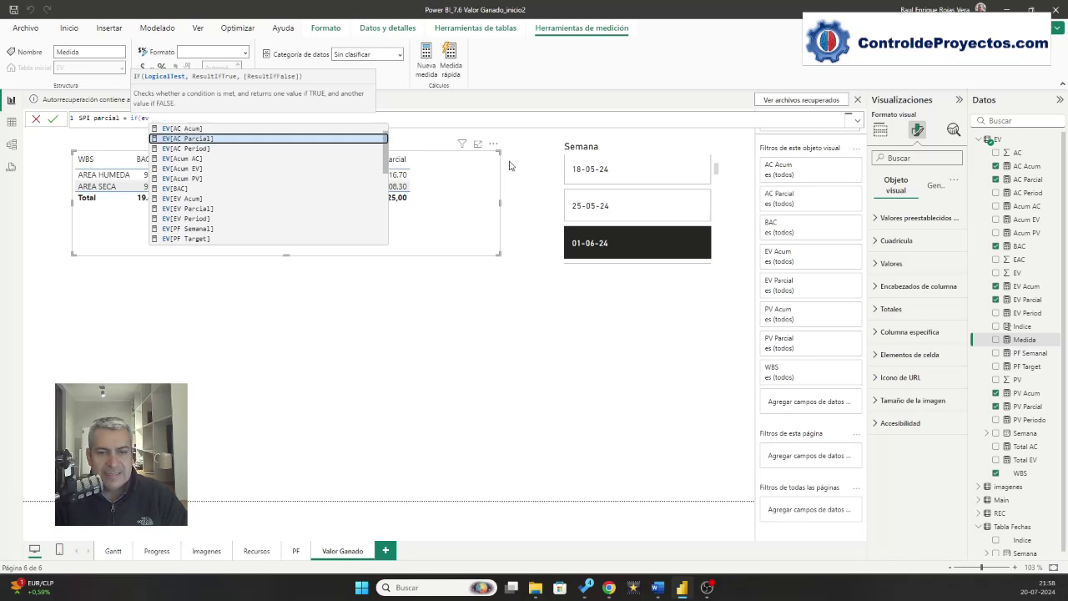
key("Up")
key("Down")
key("Down")
key("Down")
key("Down")
key("Down")
key("Down")
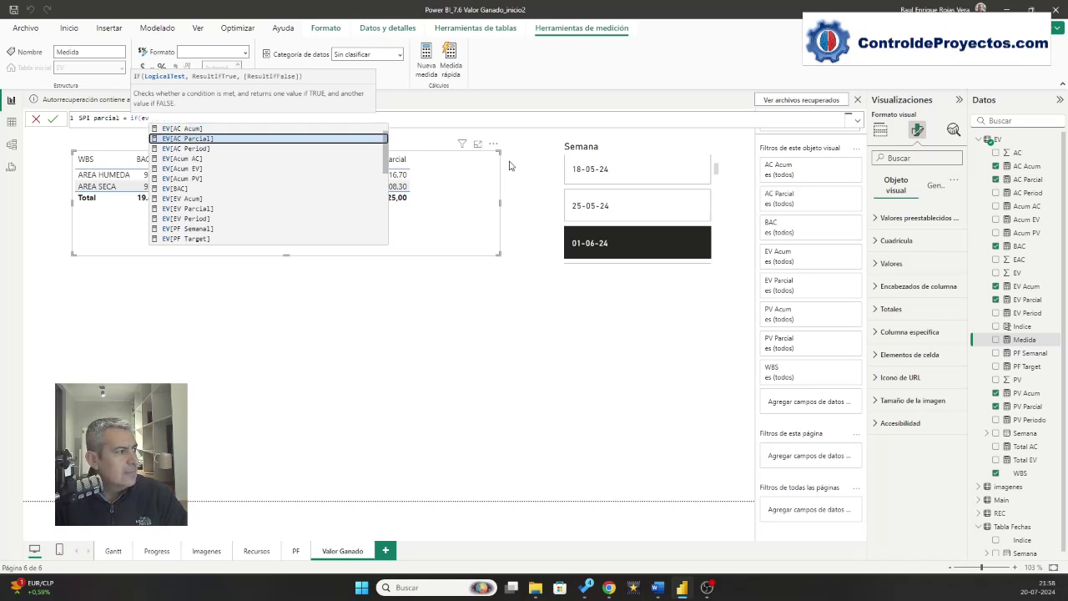
key("Down")
key("Down")
key("Tab")
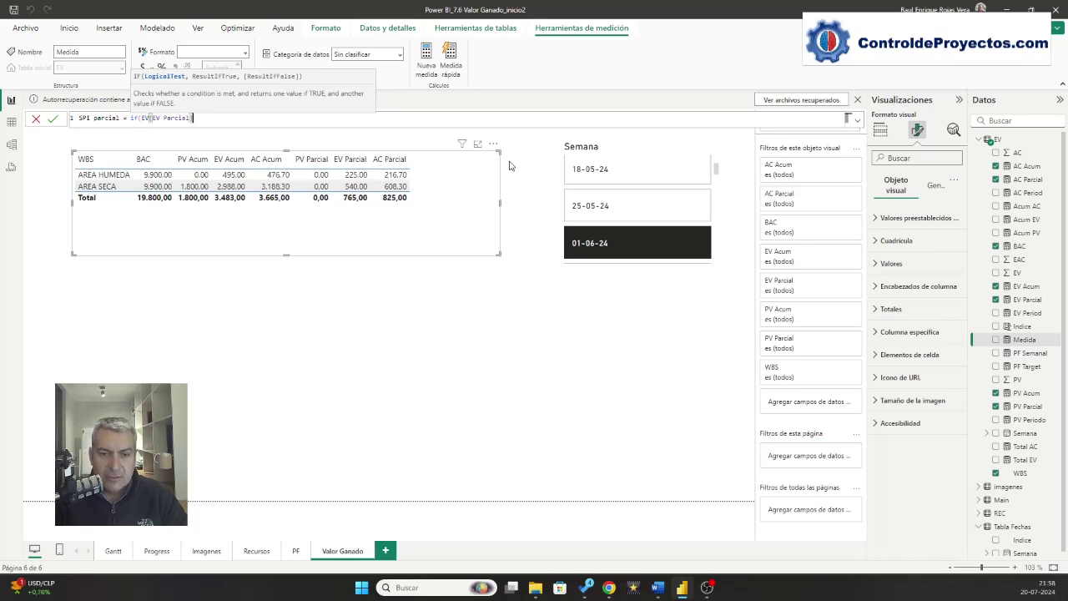
type("=")
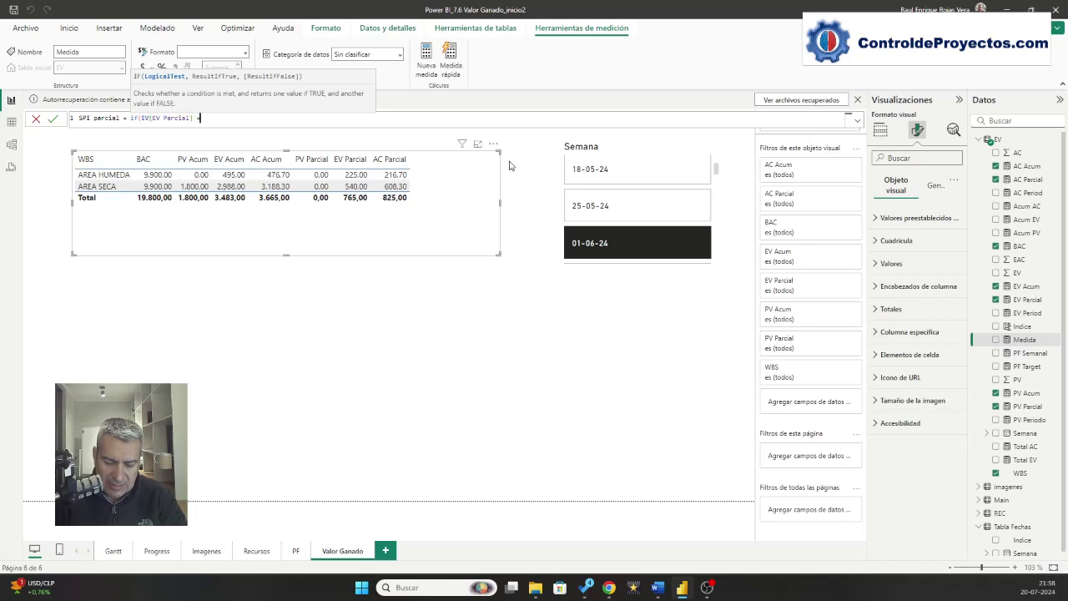
type("0, blan")
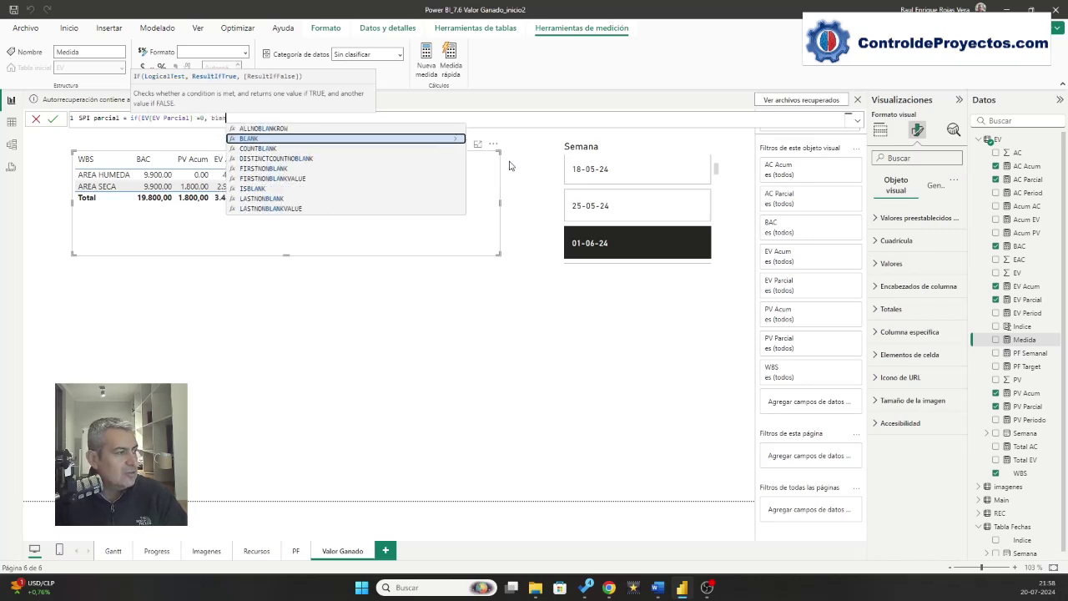
key("Tab")
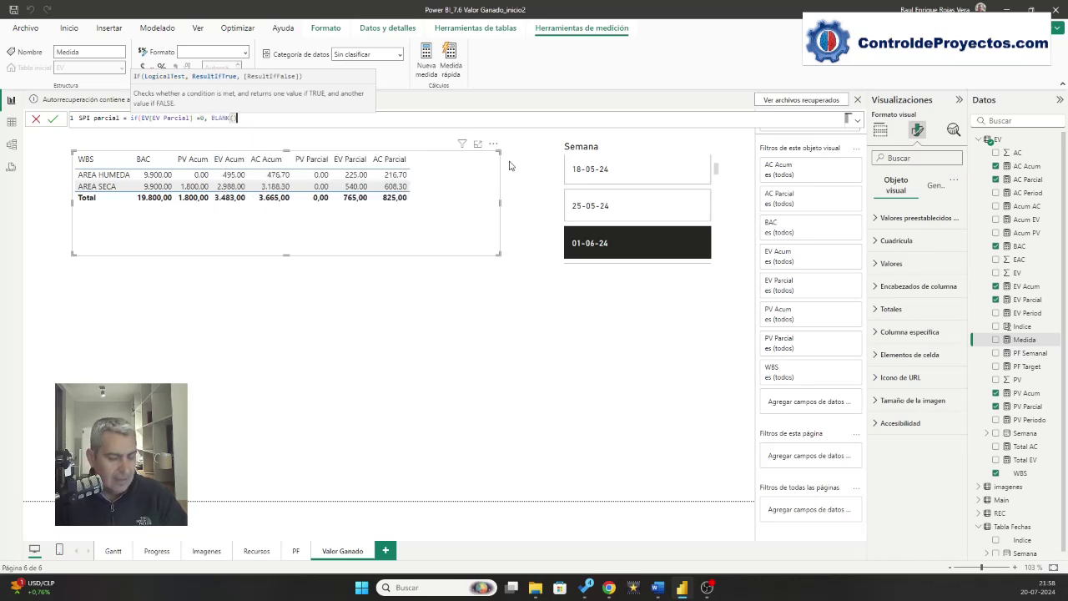
type("),")
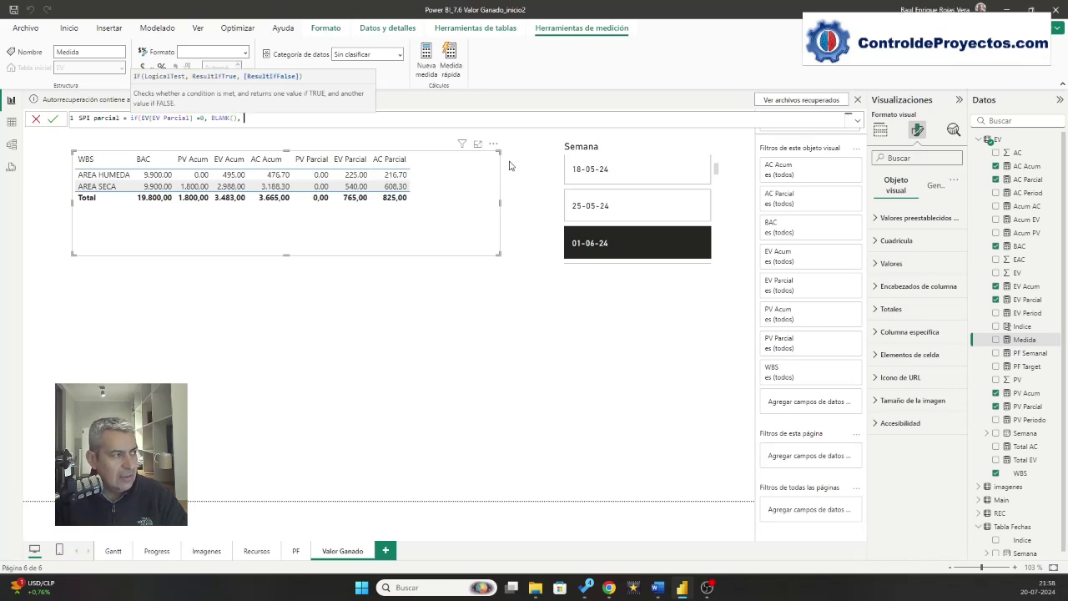
type("ev")
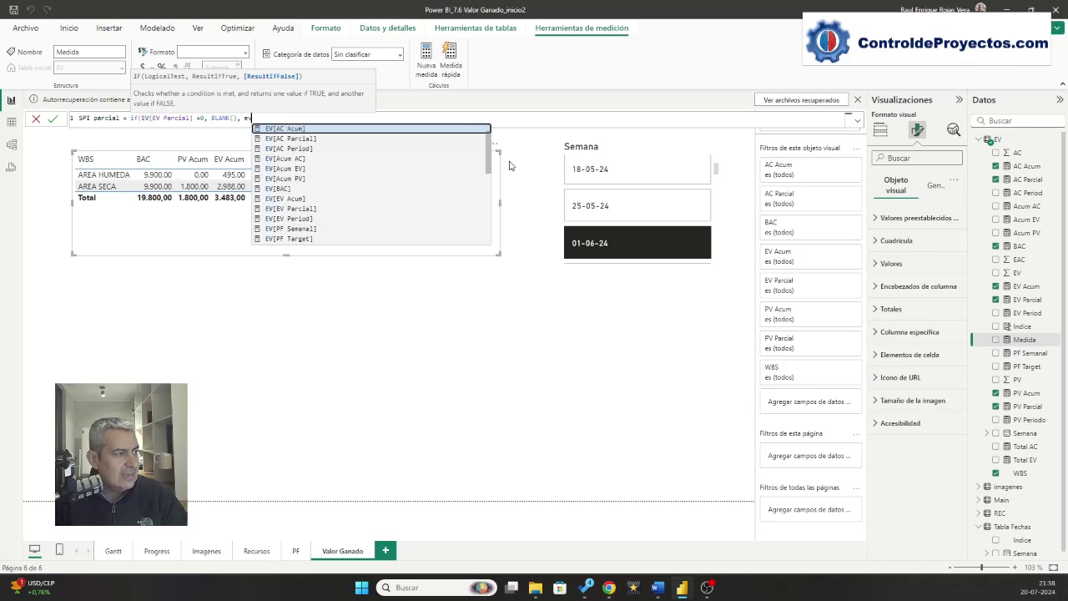
key("Down")
key("Down")
key("Down")
key("Down")
key("Down")
key("Down")
key("Down")
key("Down")
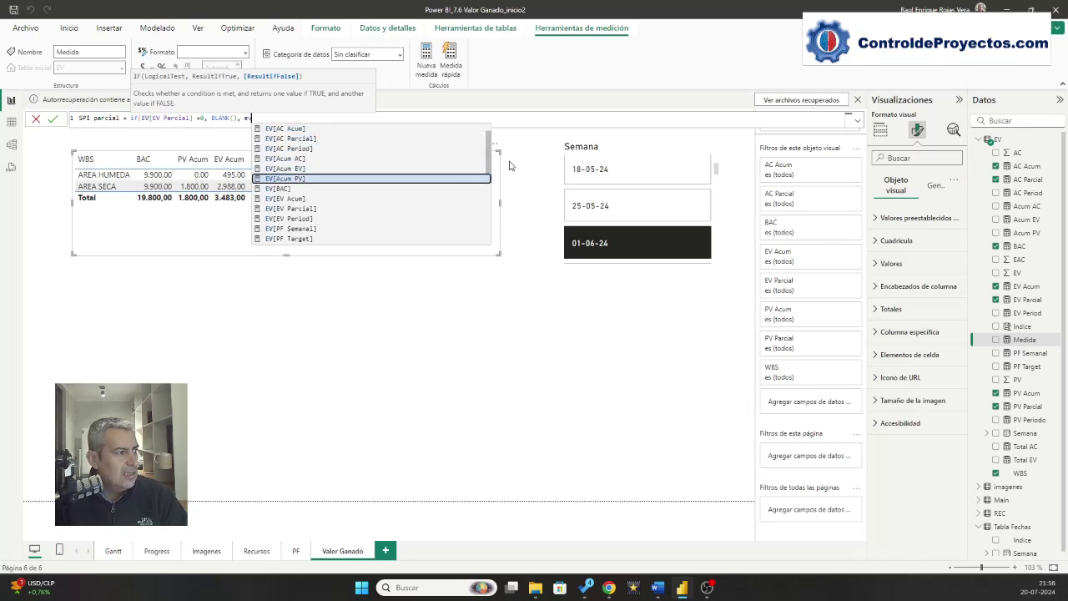
key("Tab")
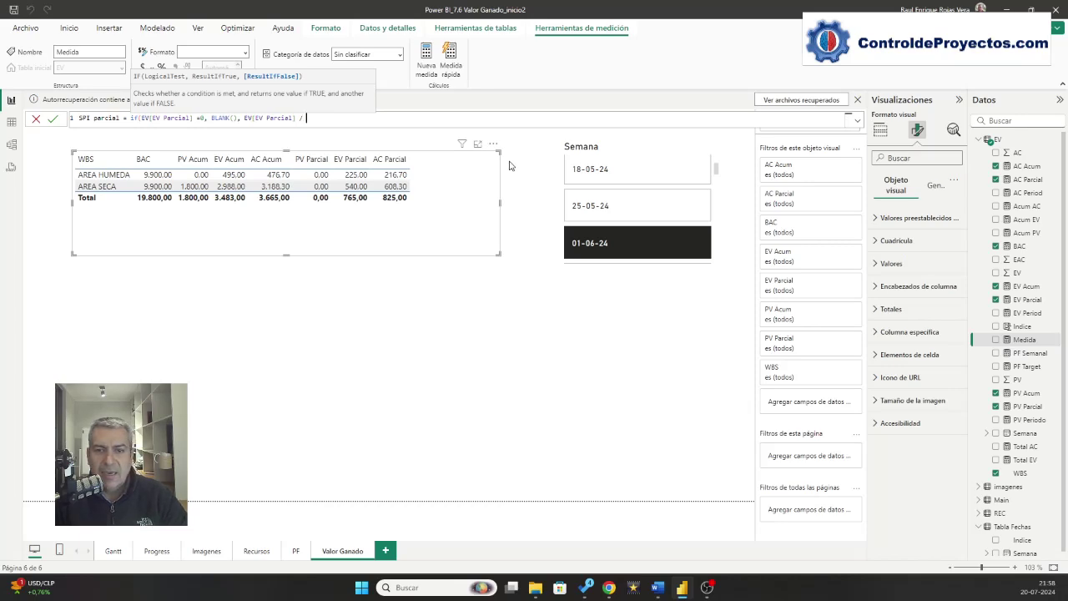
key("BackSpace")
key("BackSpace")
key("BackSpace")
key("BackSpace")
key("BackSpace")
key("BackSpace")
key("BackSpace")
key("BackSpace")
key("BackSpace")
key("BackSpace")
key("BackSpace")
key("BackSpace")
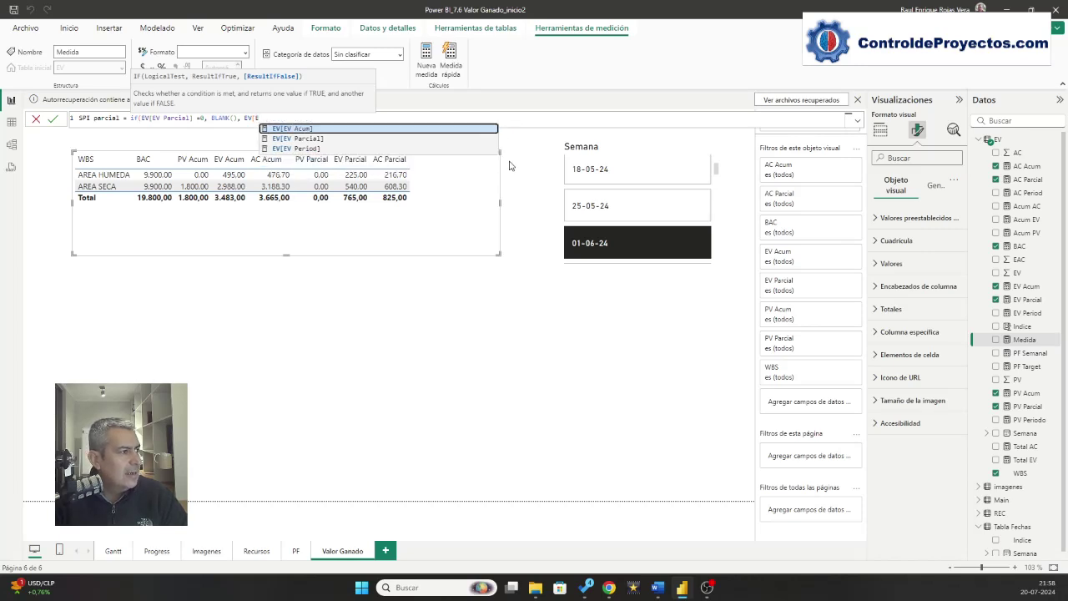
key("BackSpace")
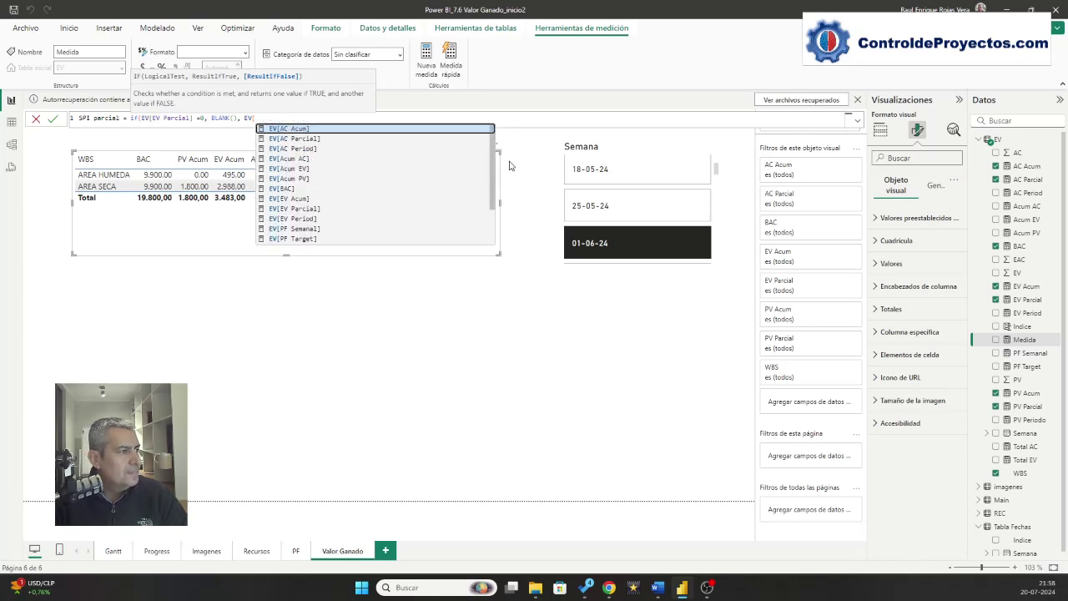
- Complete the false result of SPI parcial as EV[PV Parcial] / EV[EV Parcial] and commit the measure
key("Down")
key("Down")
key("Down")
key("Down")
key("Down")
key("Down")
key("Down")
key("Down")
key("Down")
key("Down")
key("Down")
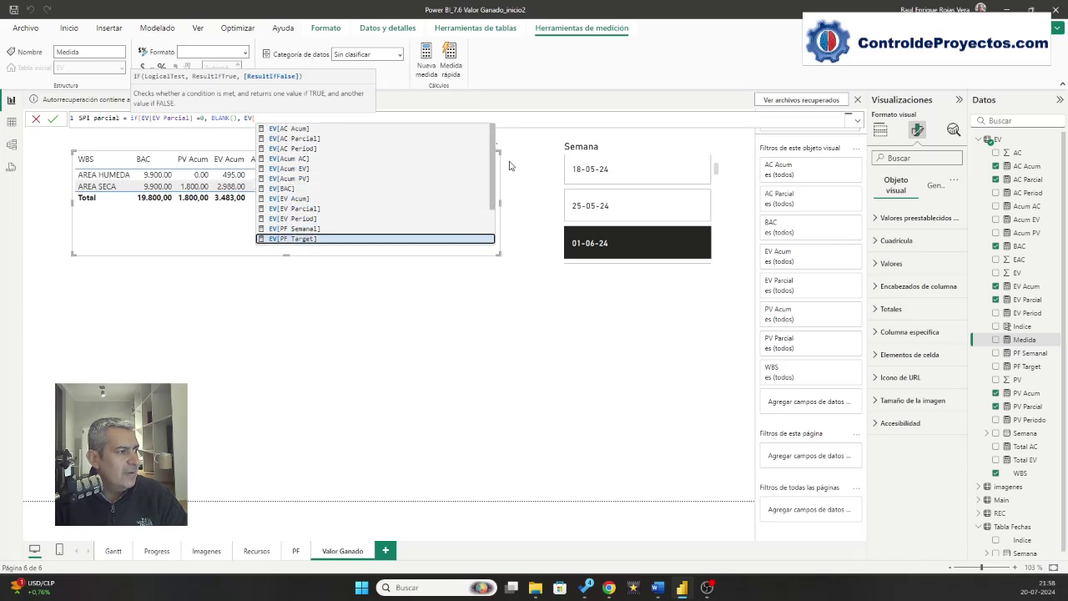
key("Down")
key("Down")
key("Down")
key("Tab")
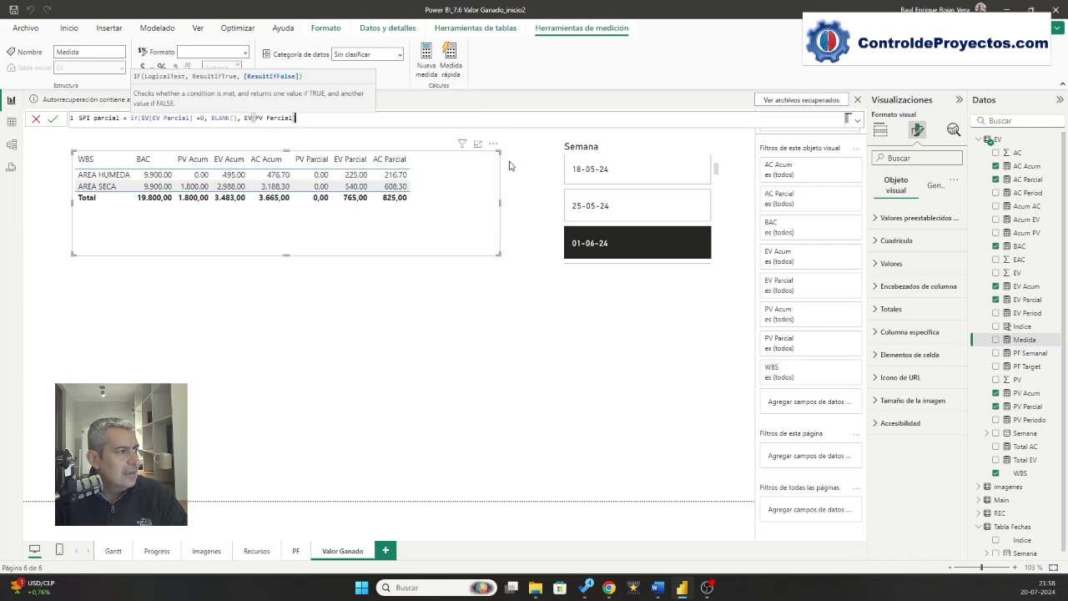
type(") / EV")
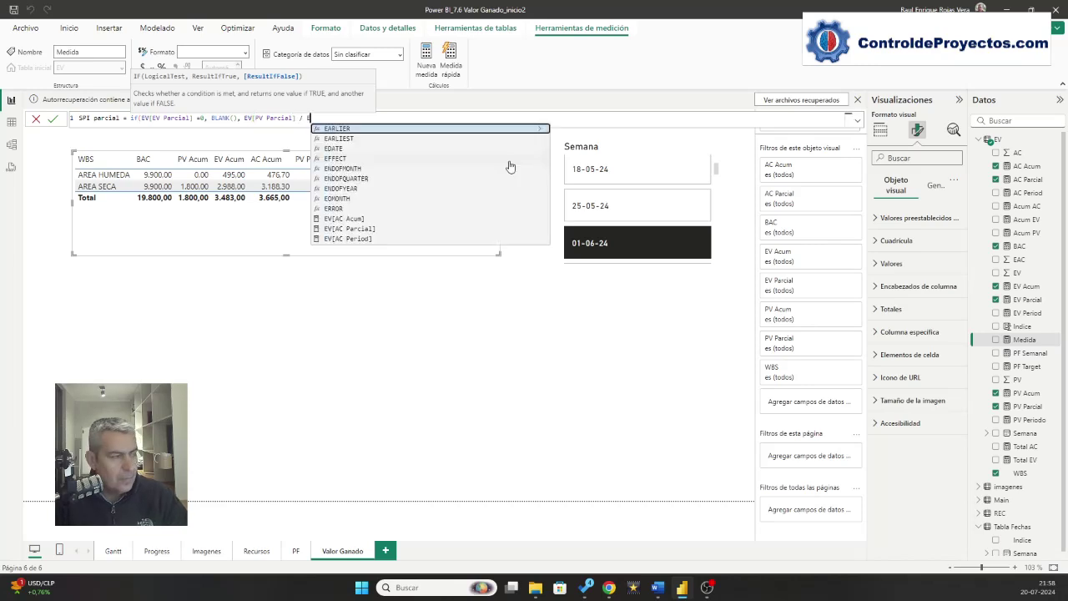
key("Down")
key("Down")
key("Down")
key("Down")
key("Down")
key("Down")
key("Down")
key("Down")
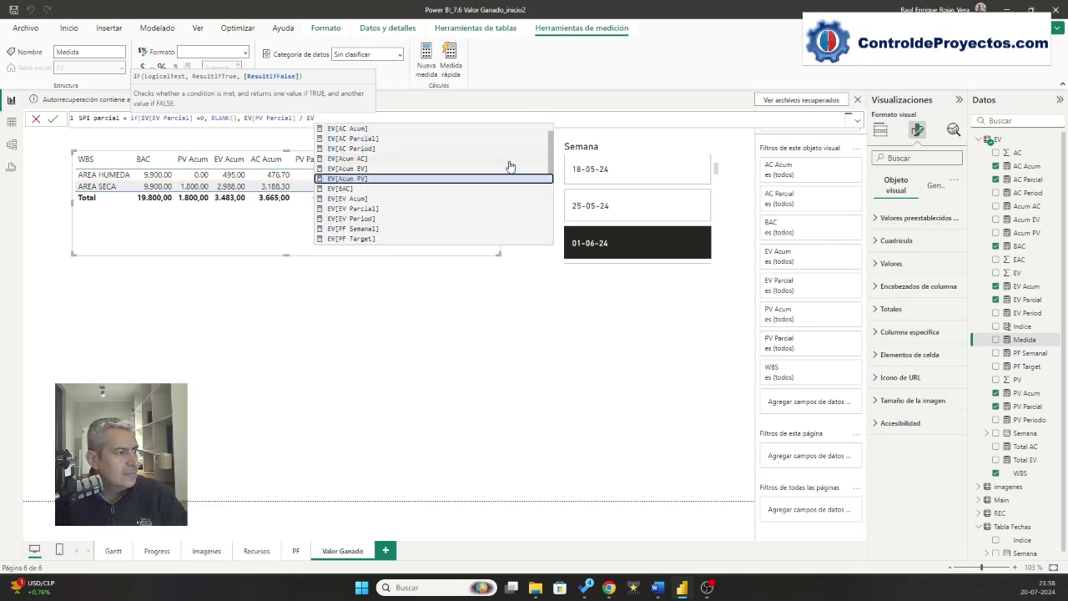
key("Tab")
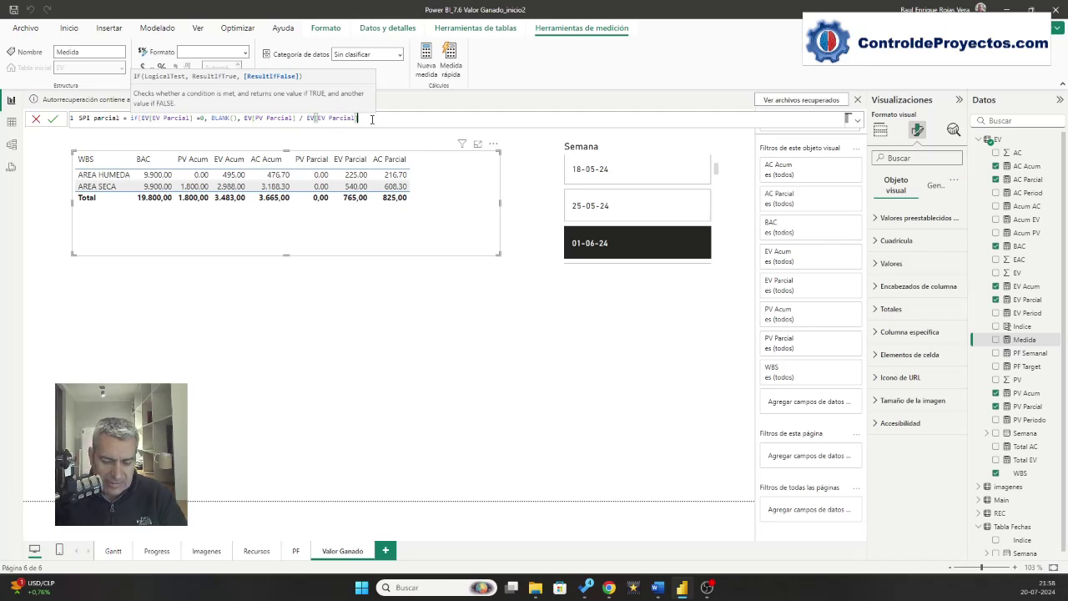
type(")")
key("Return")
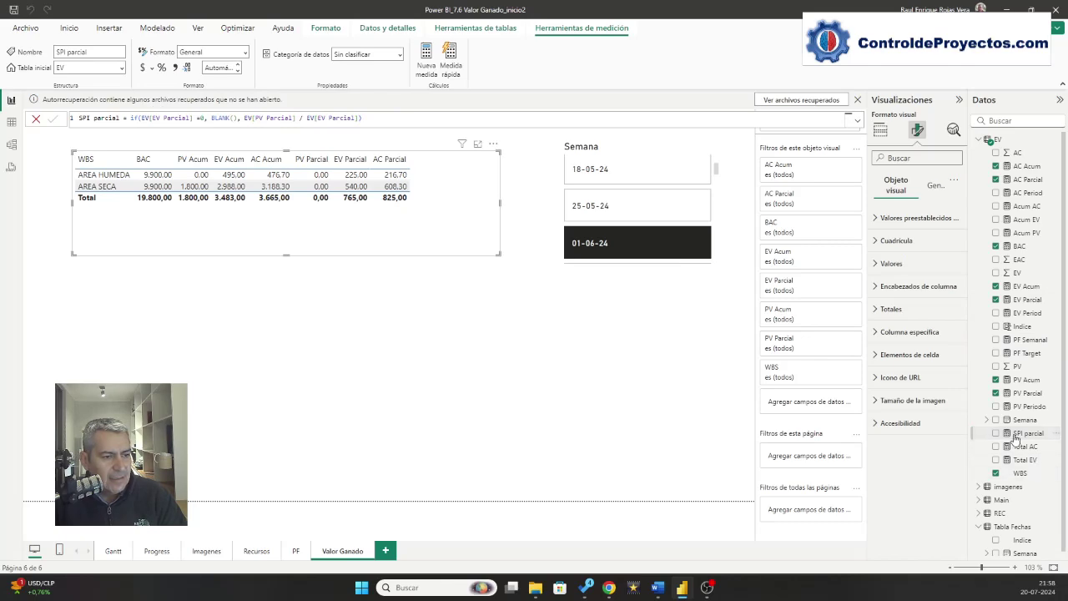
- Add SPI parcial as a column of the WBS table and check it for weeks 18-05-24 and 25-05-24 in the Semana slicer
left_click_drag(1021, 434, 471, 215)
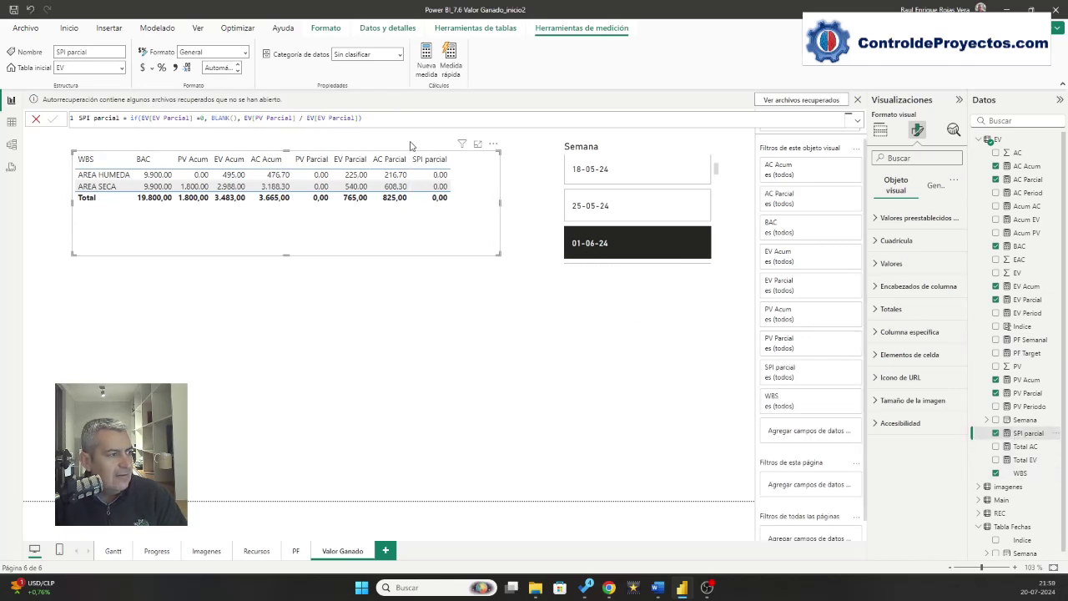
left_click(613, 207)
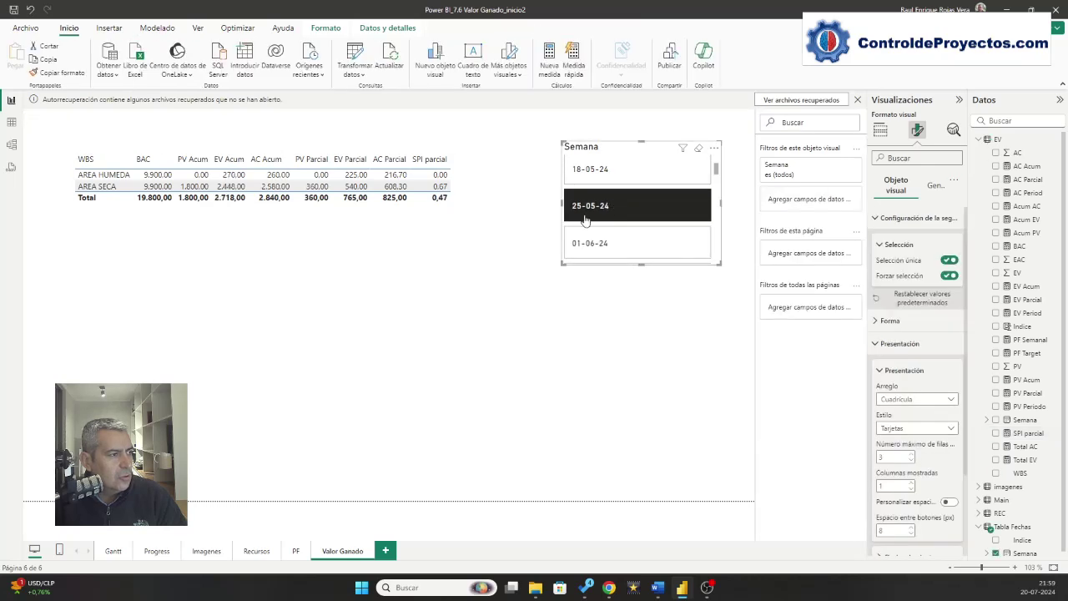
left_click(635, 171)
left_click(611, 195)
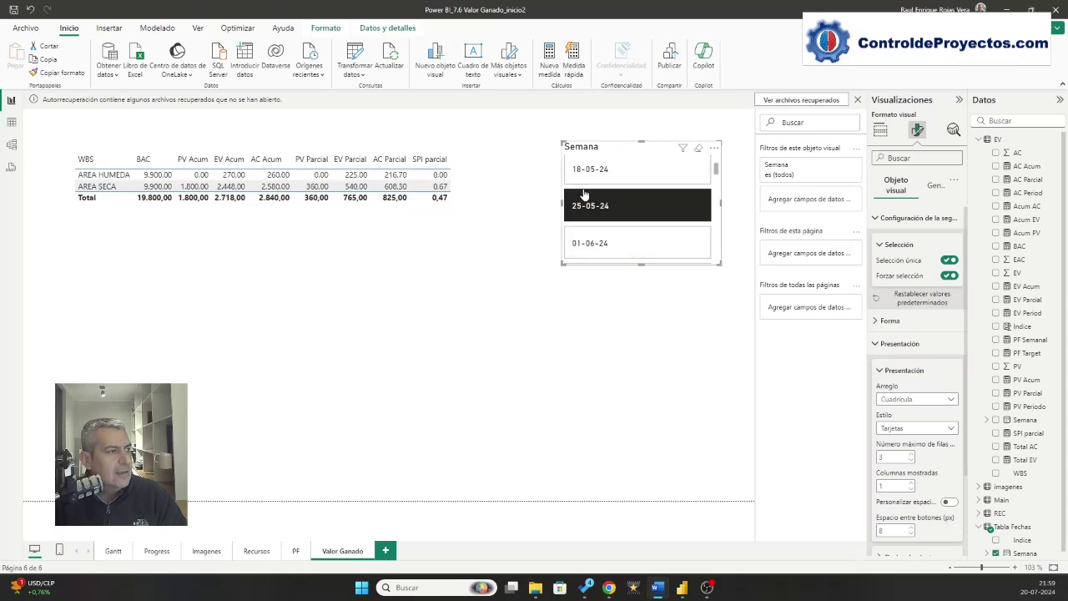
- Create a measure in the EV table named CPI Parcial and begin its formula with an IF on an EV table reference
right_click(991, 155)
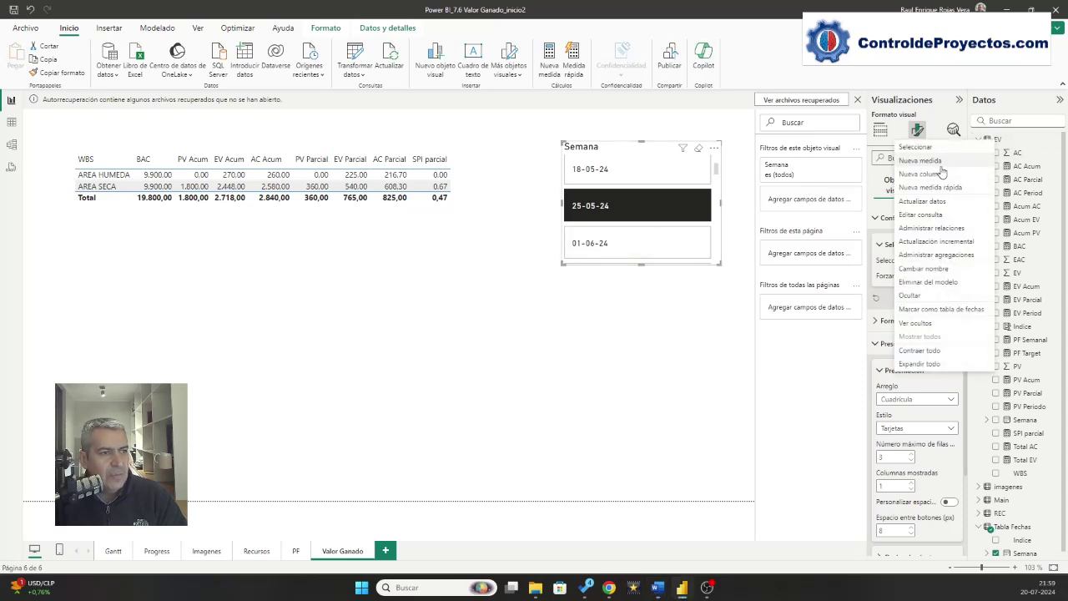
key("Escape")
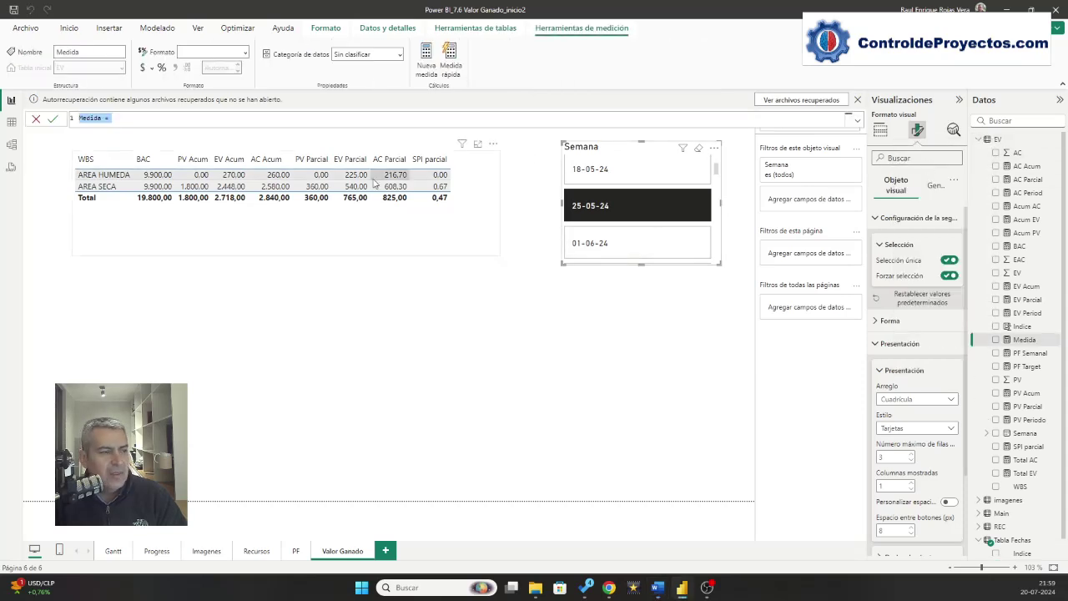
type("CPI P")
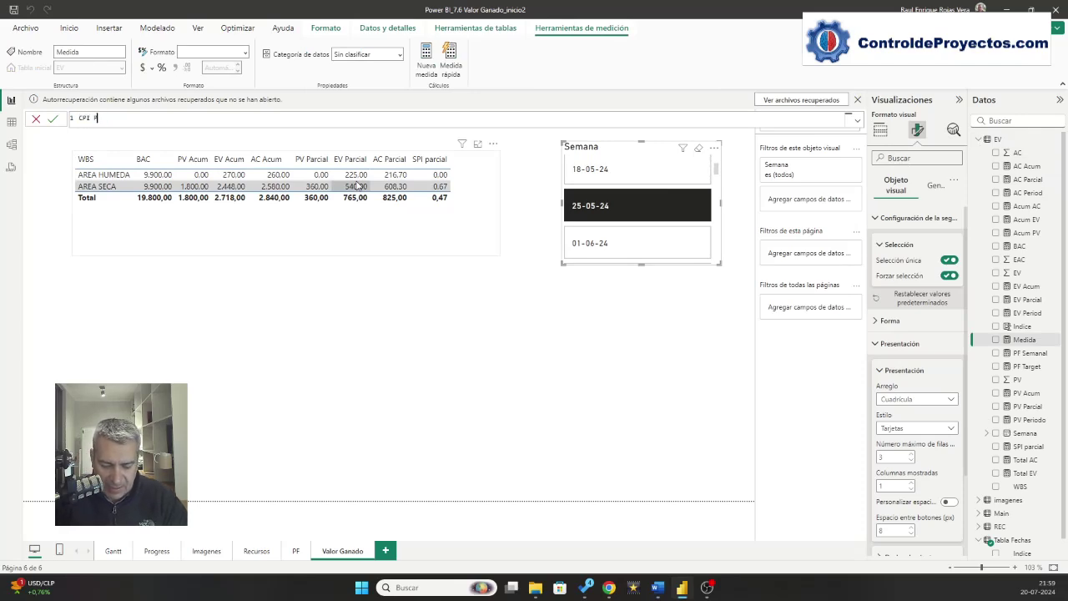
type("arcial ")
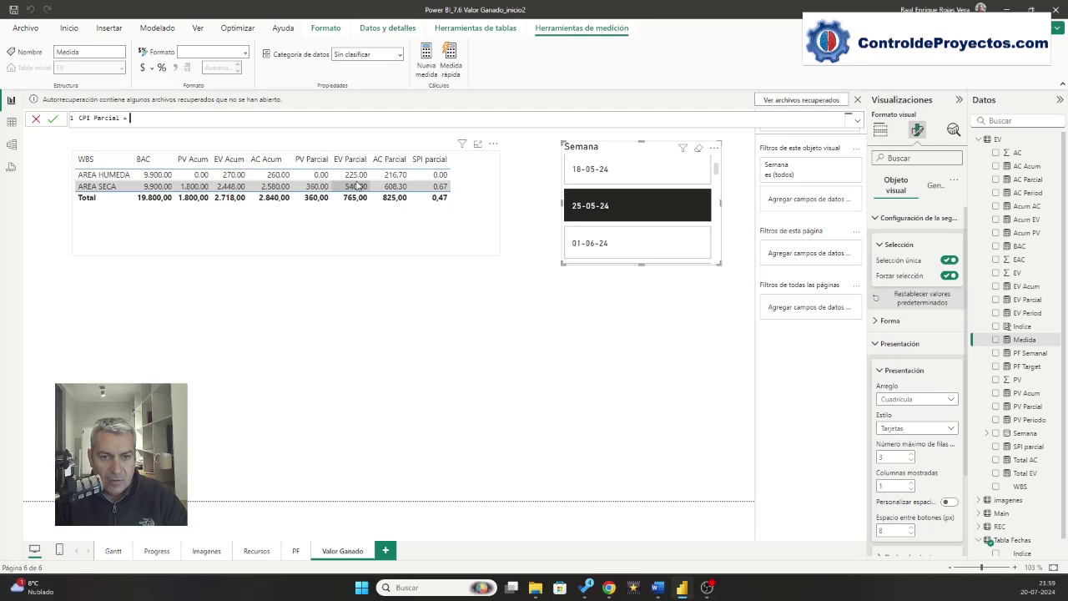
type("= if(")
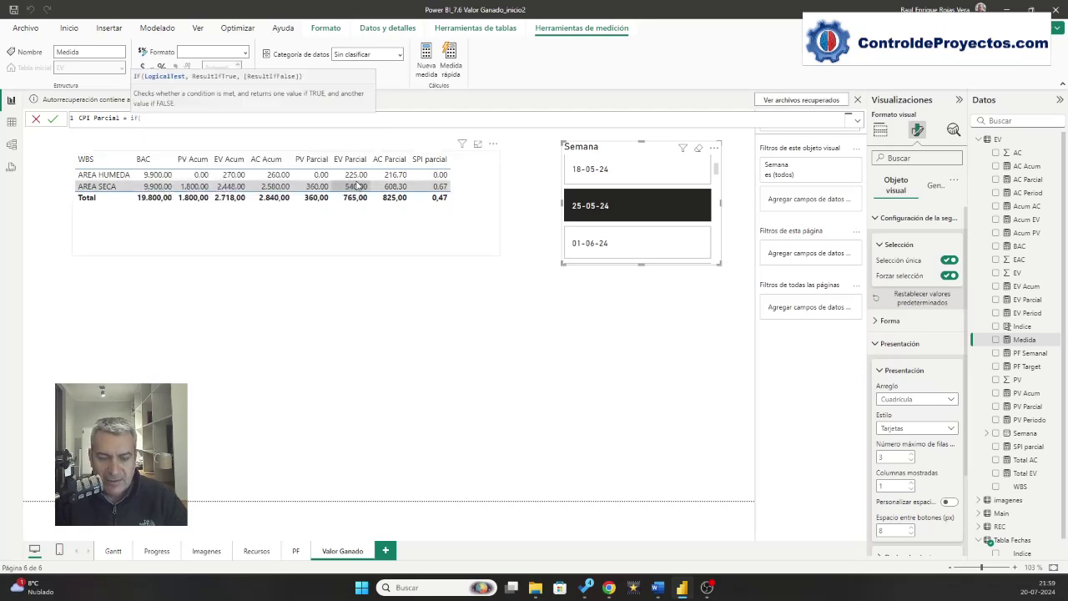
type("ev")
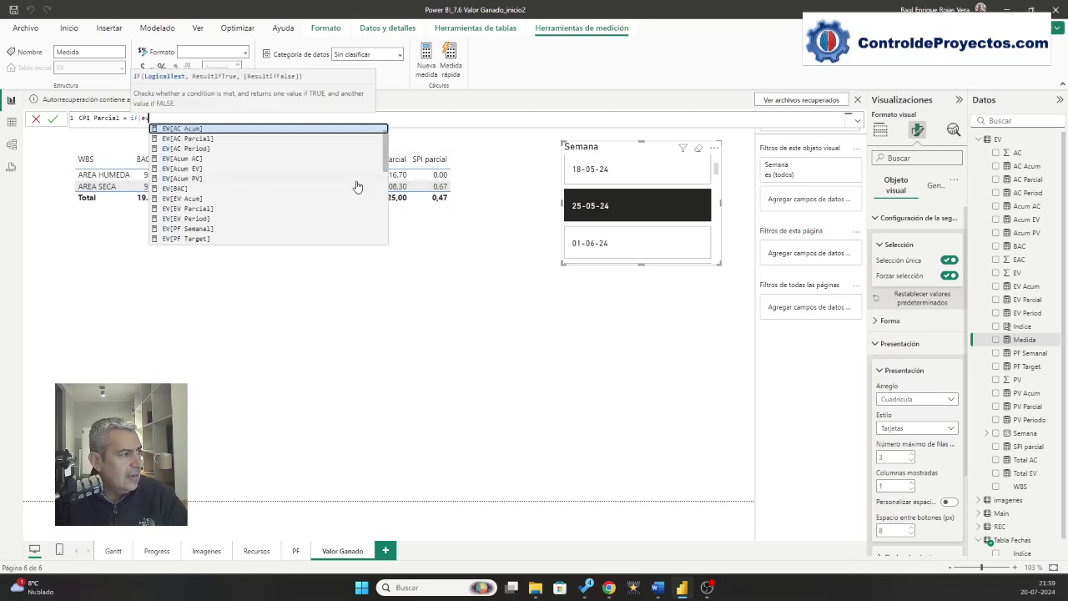
key("Down")
key("Tab")
key("BackSpace")
key("BackSpace")
key("BackSpace")
key("BackSpace")
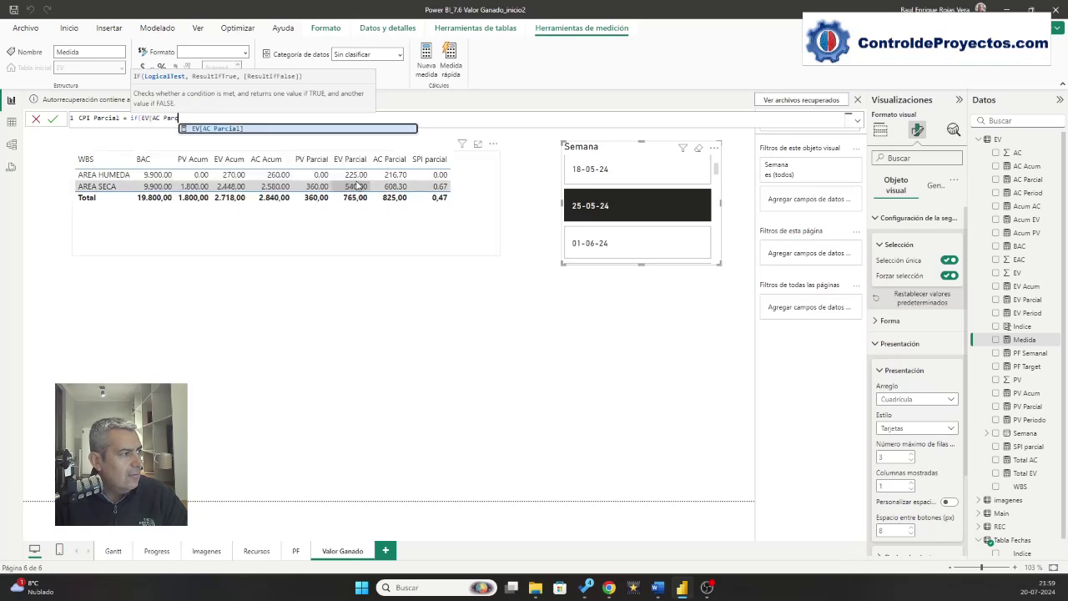
key("BackSpace")
key("BackSpace")
key("BackSpace")
key("BackSpace")
key("BackSpace")
key("BackSpace")
key("BackSpace")
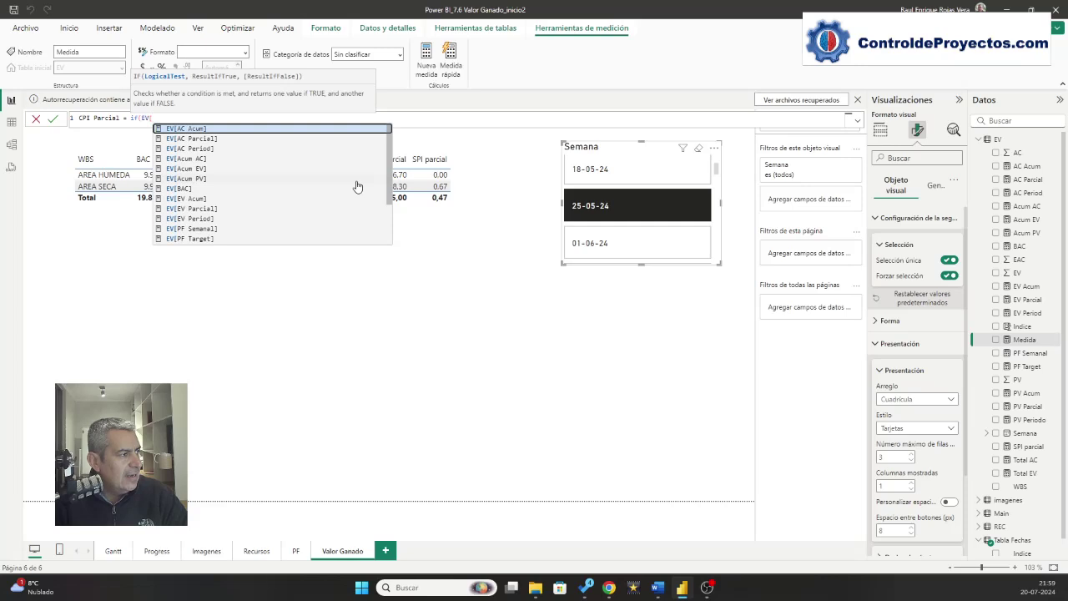
- Complete the CPI Parcial condition as EV[EV Parcial]=0 with BLANK() as its true result
key("Down")
key("Down")
key("Down")
key("Down")
key("Down")
key("Down")
key("Down")
key("Down")
key("Tab")
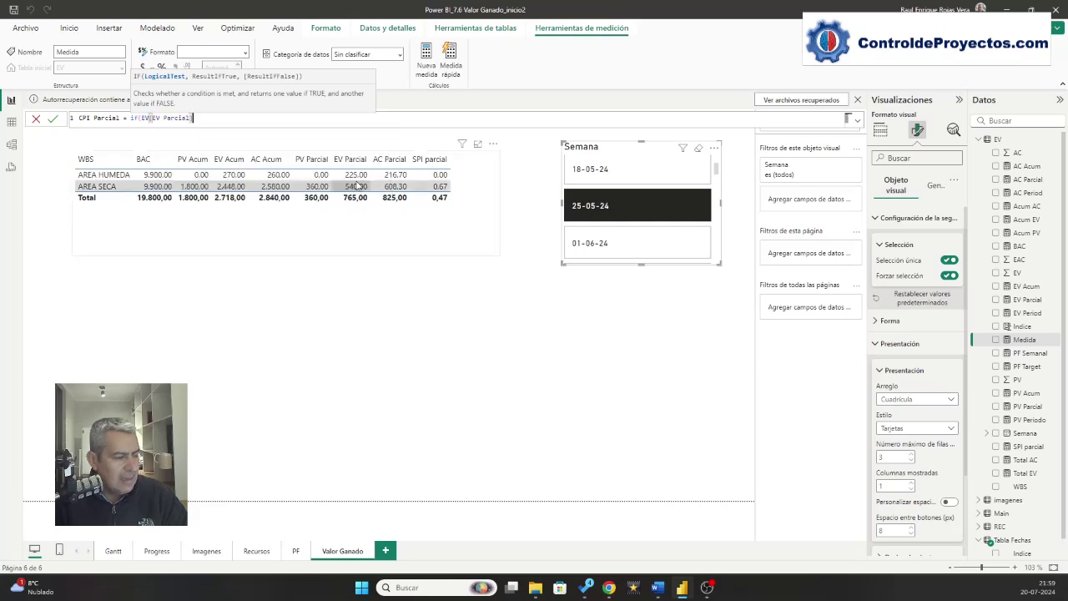
type("<=")
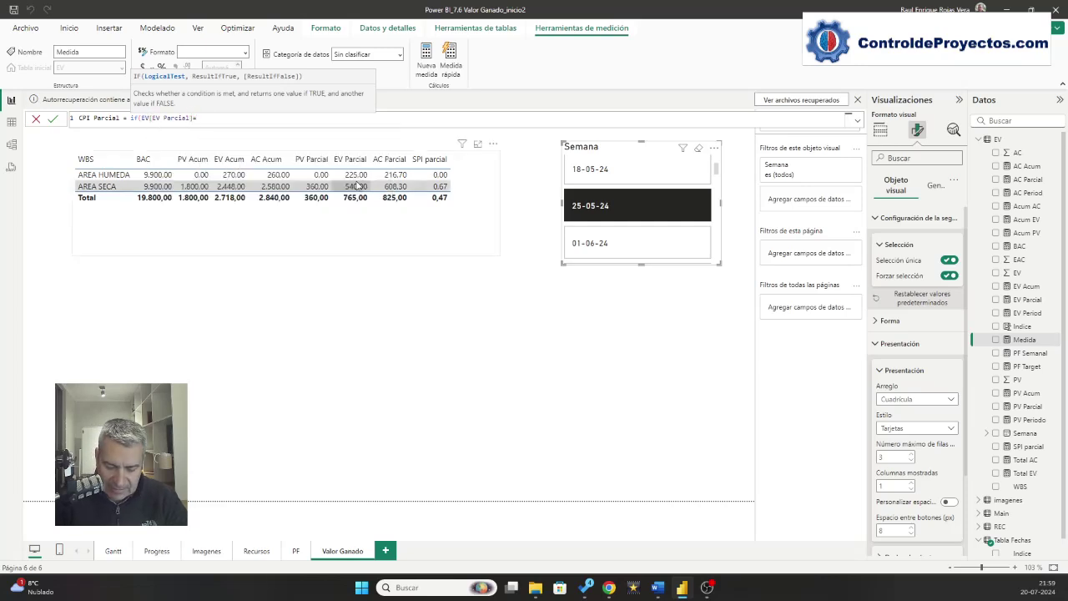
type("0, blan")
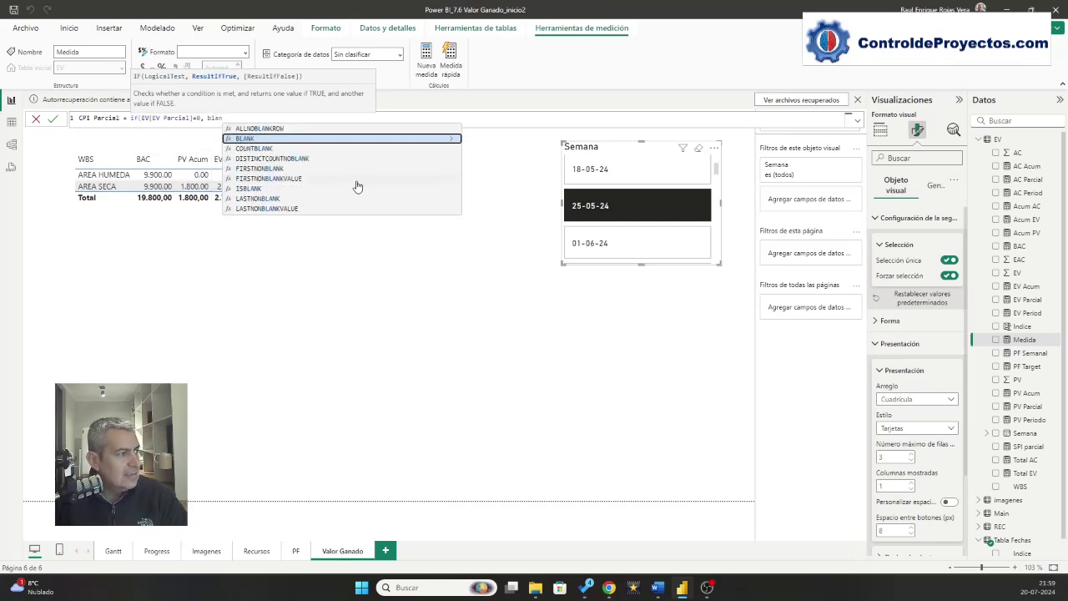
key("Tab")
type(", ")
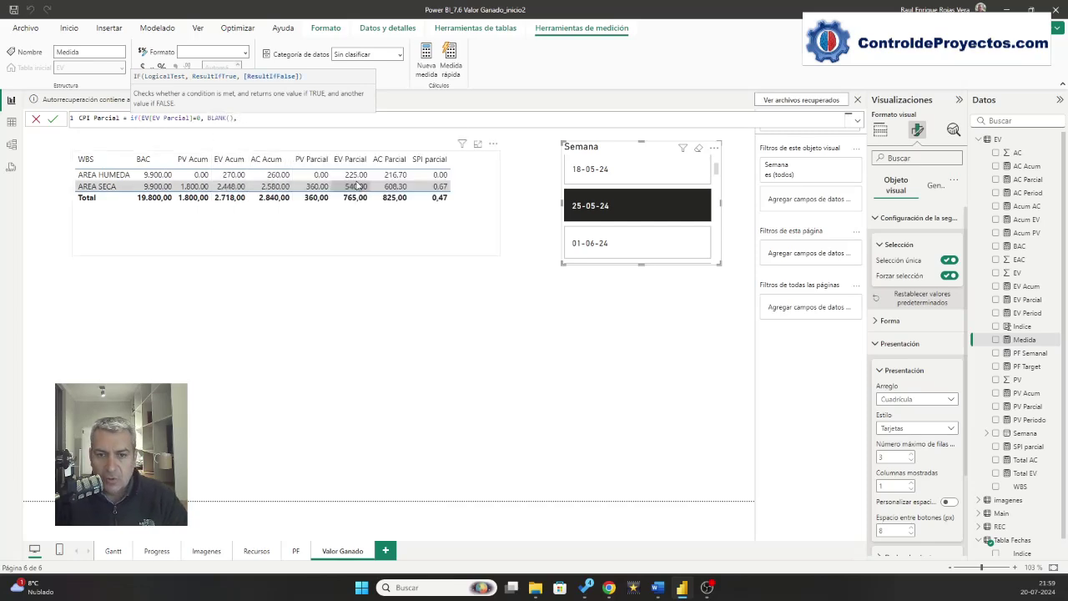
- Write the false result of CPI Parcial as EV[AC Parcial] / EV[EV Parcial] and commit the measure
type("ev")
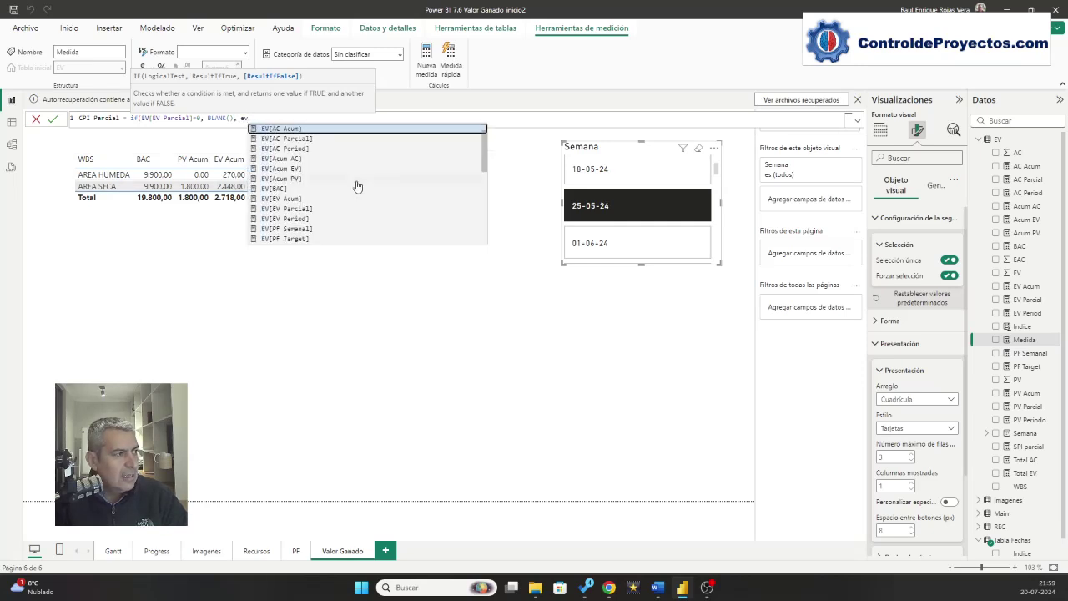
key("Down")
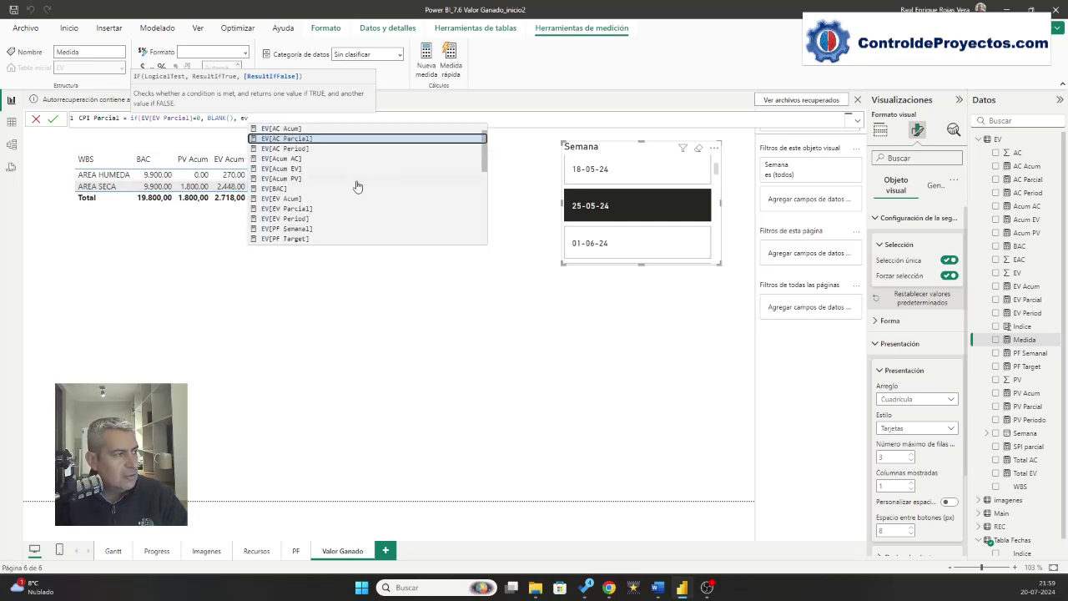
key("Tab")
type(")")
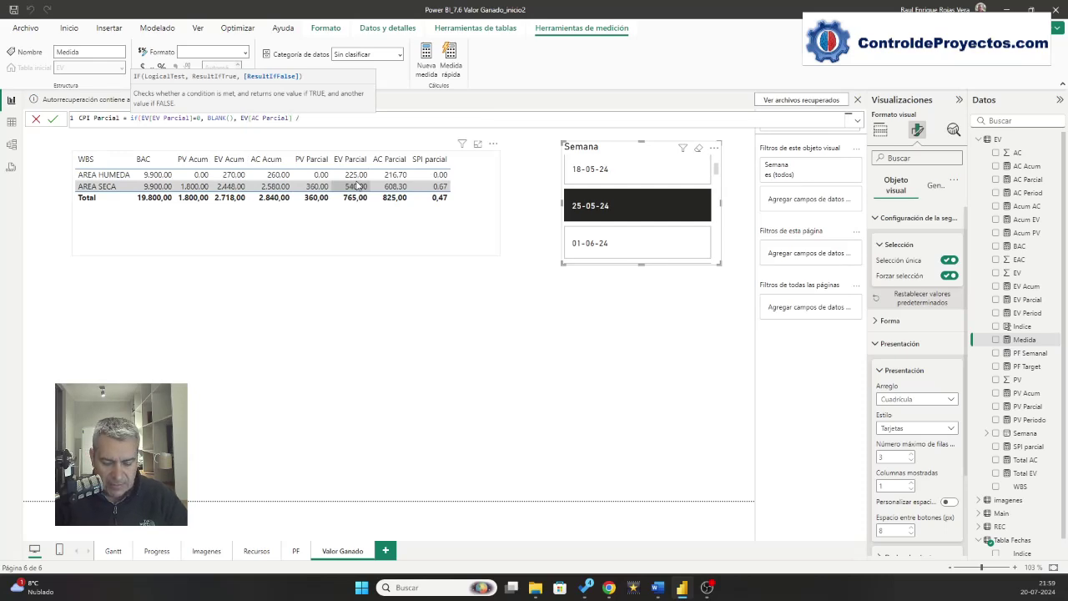
type(" / ev")
key("Down")
key("Down")
key("Down")
key("Down")
key("Down")
key("Down")
key("Down")
key("Down")
key("Down")
key("Down")
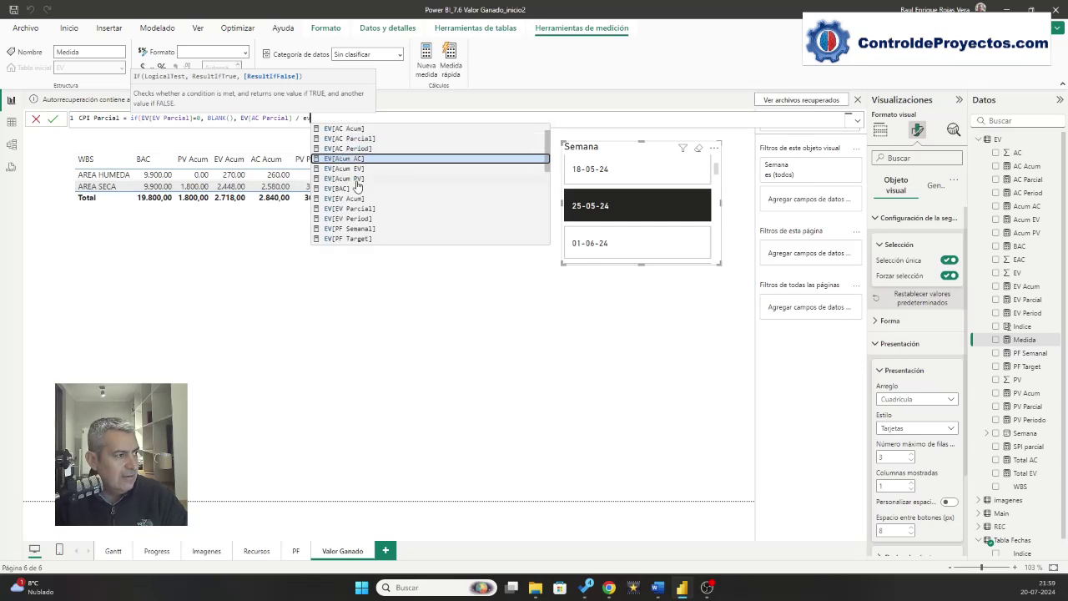
key("Up")
key("Up")
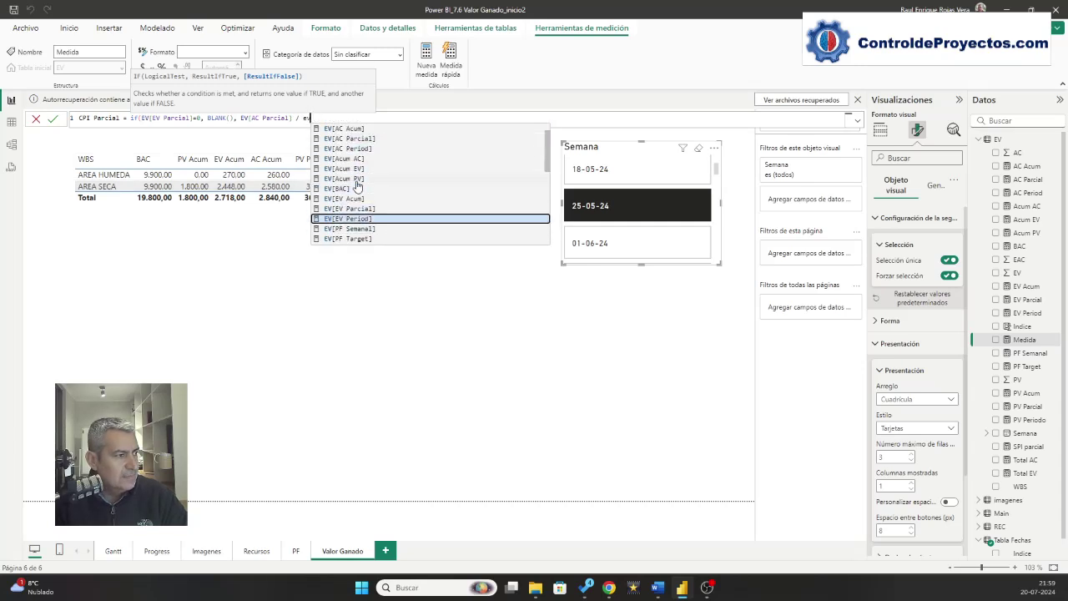
key("Tab")
type(")")
key("Return")
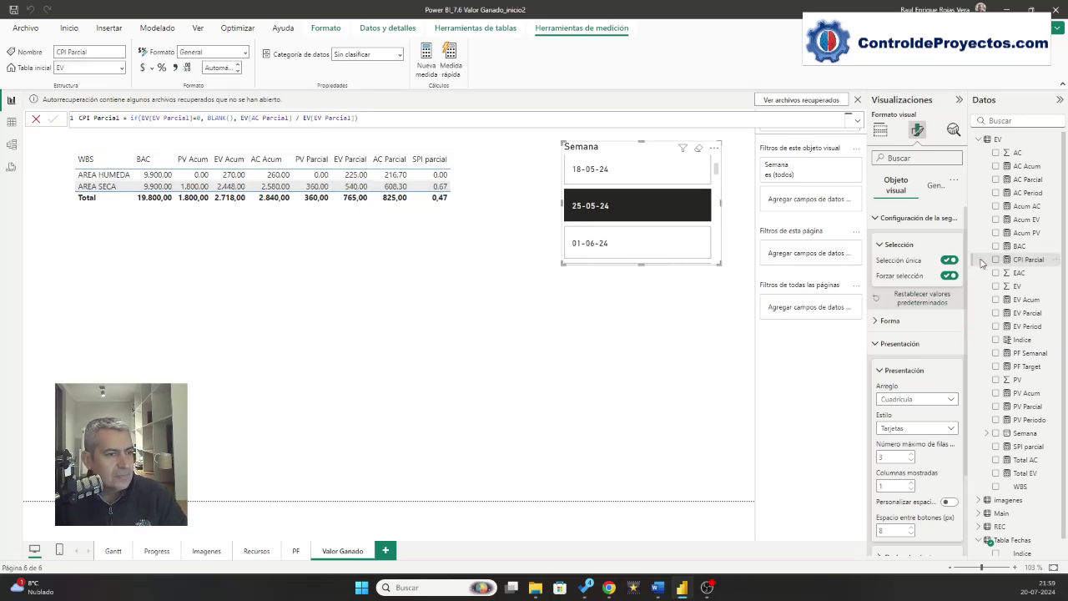
- Add CPI Parcial as a column of the WBS table and move the widened table closer to the page's upper-left corner
left_click_drag(1029, 261, 539, 203)
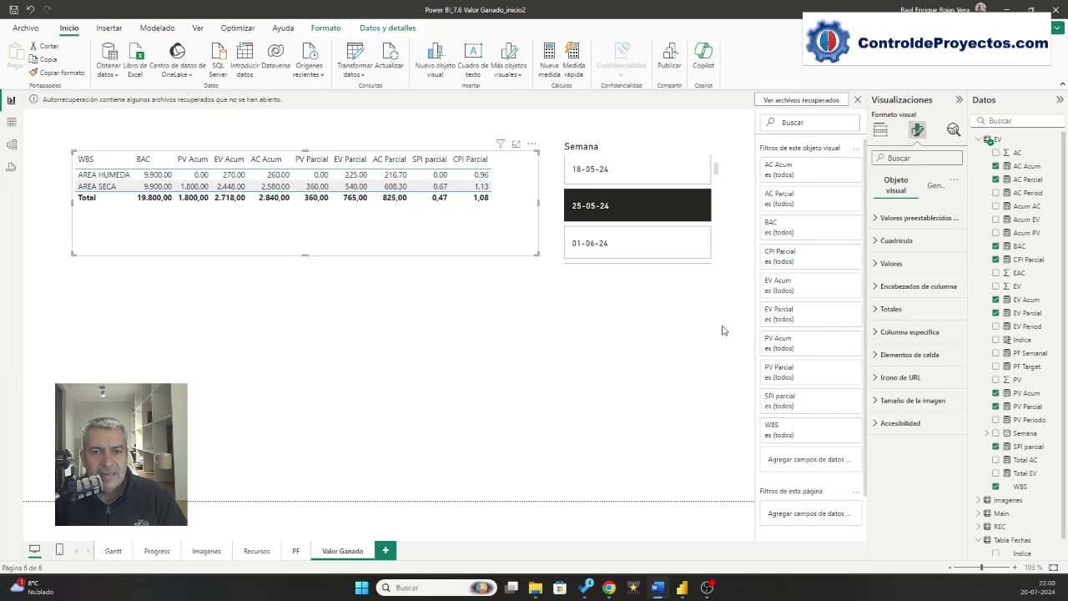
left_click_drag(115, 225, 86, 220)
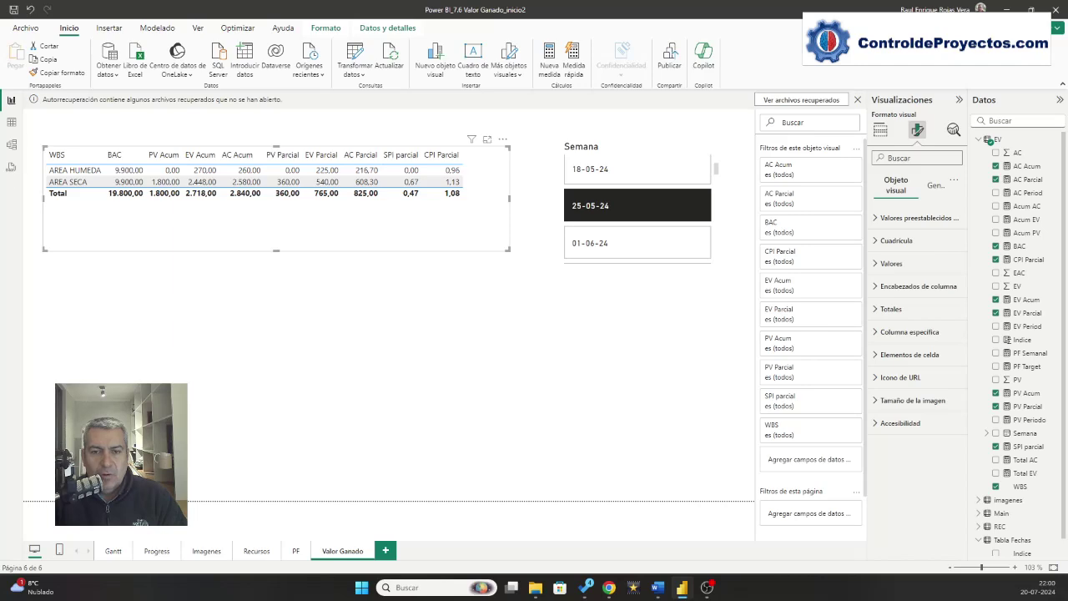
- Create a measure in the EV table named PF Acum and begin its formula with an IF
right_click(1007, 148)
left_click(939, 161)
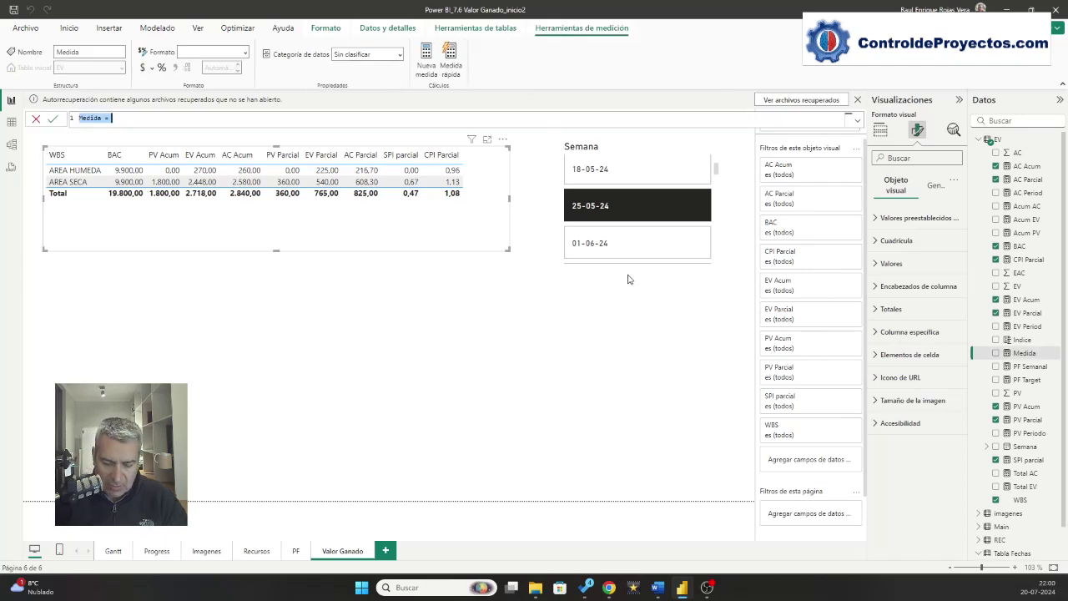
type("PF")
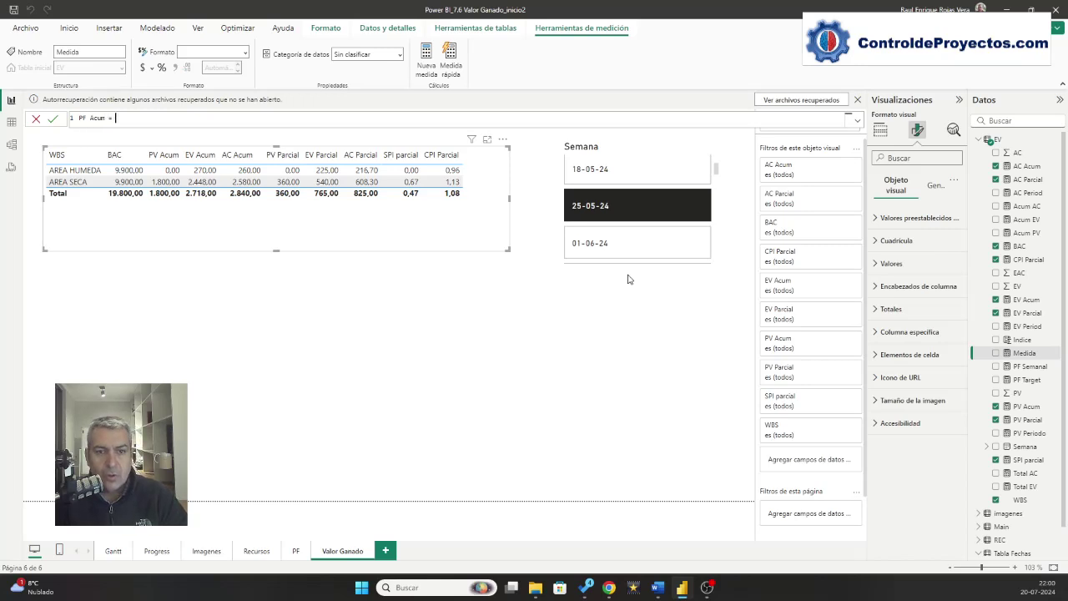
type("Acum = if")
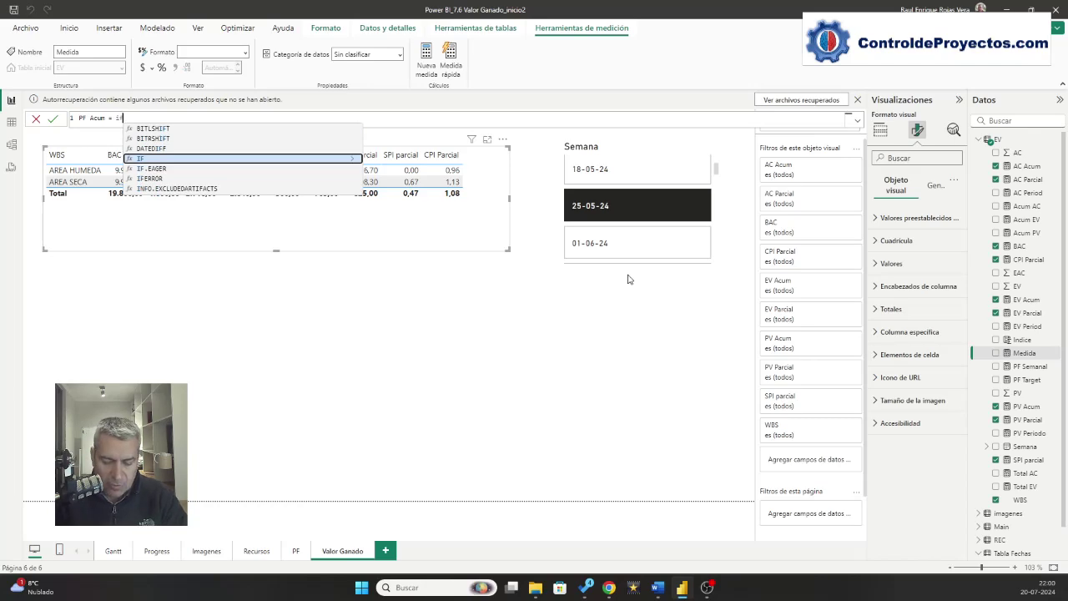
type("(")
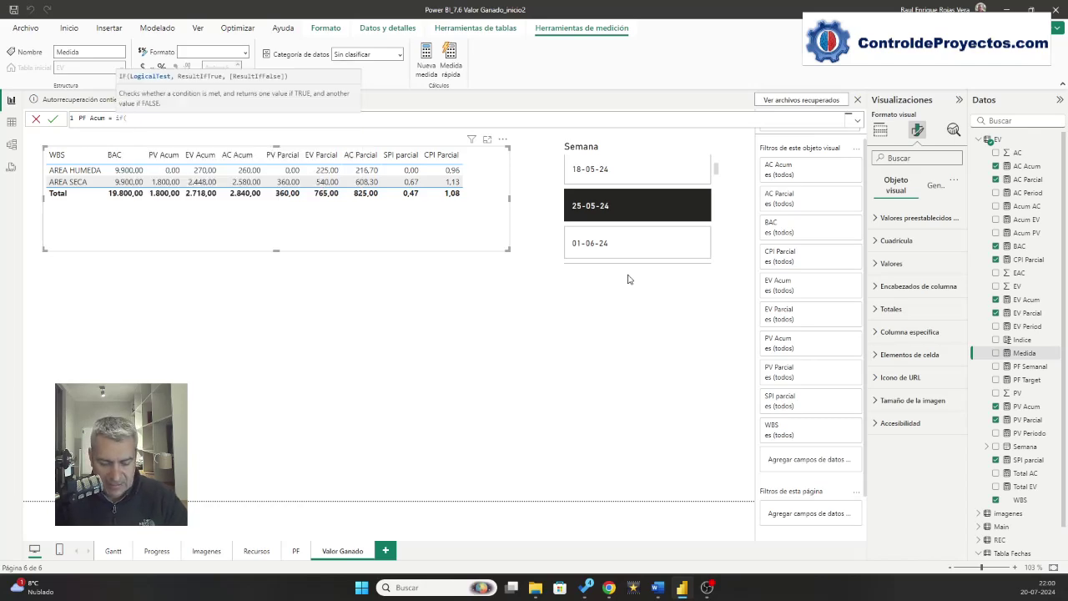
- Set the PF Acum condition to EV[EV Acum] = 0 with BLANK() as its true result
type("ev")
key("Down")
key("Down")
key("Down")
key("Down")
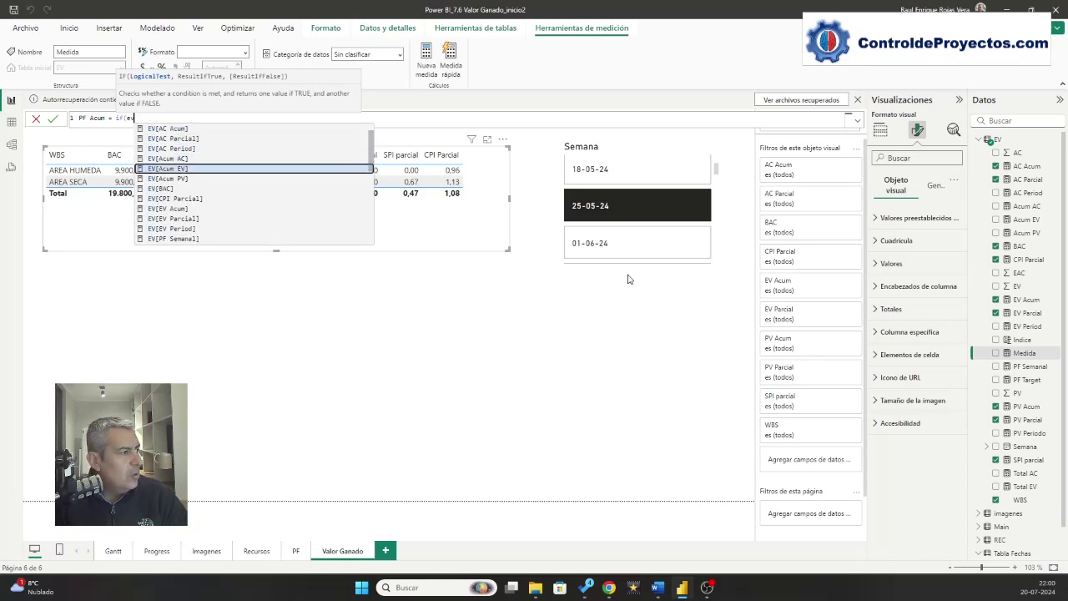
key("Down")
key("Down")
key("Down")
key("Down")
key("Down")
key("Up")
key("Tab")
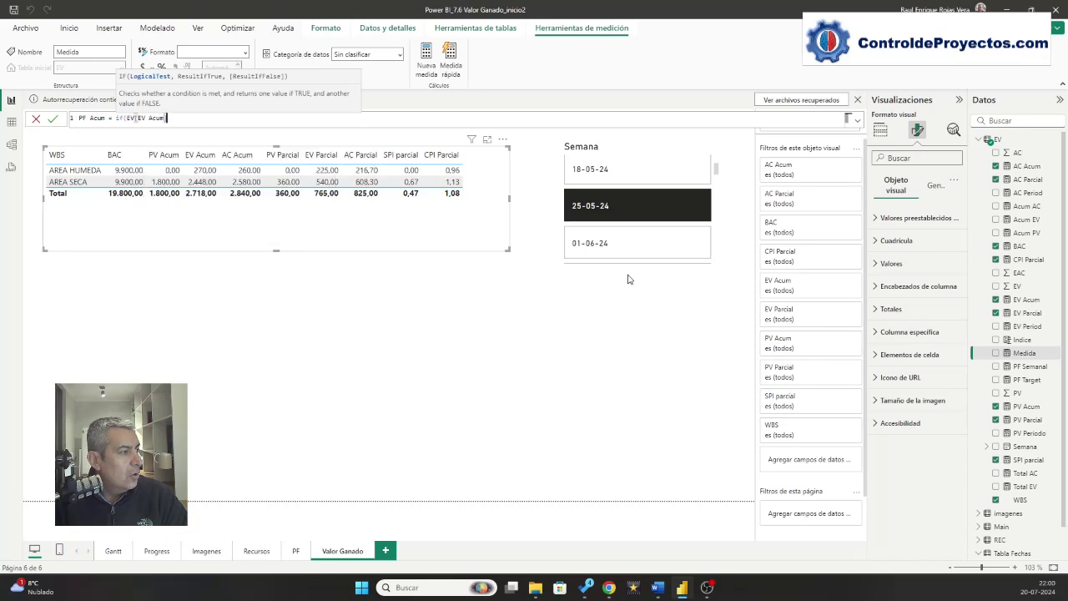
type("<")
type(", ")
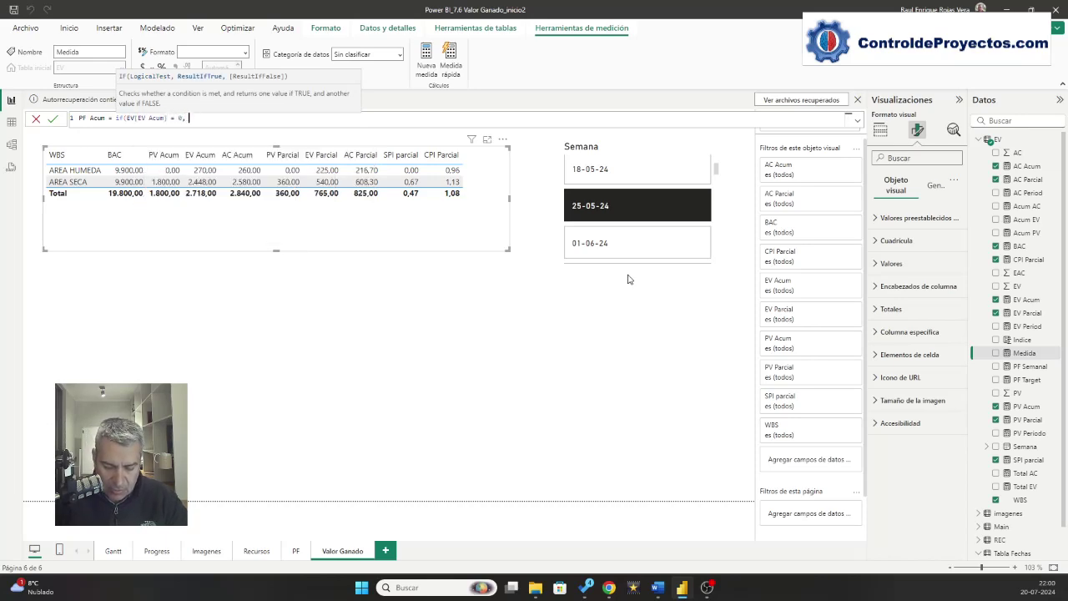
type("blan")
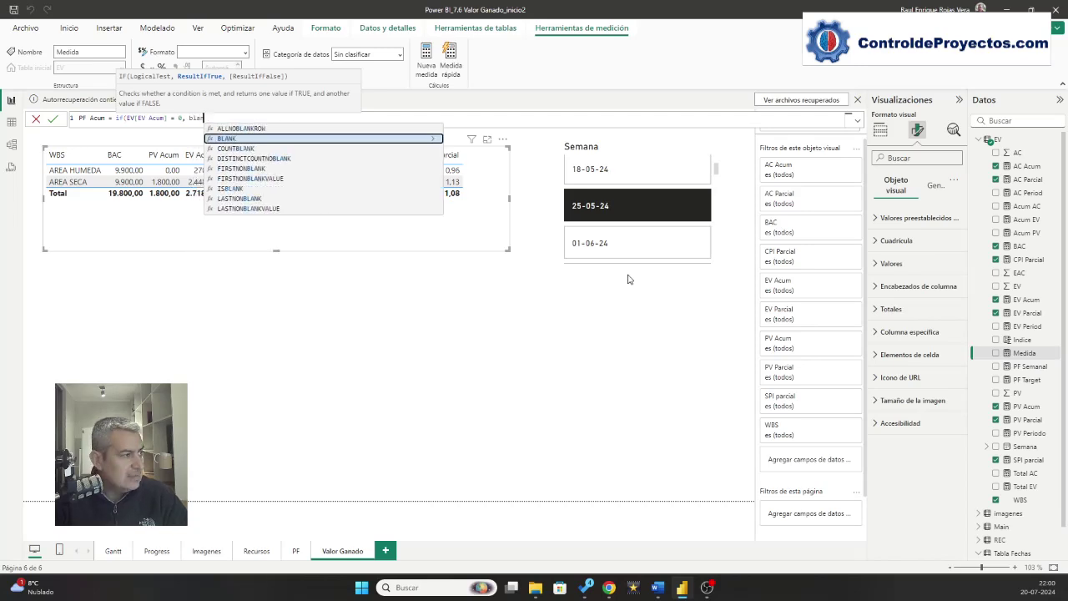
key("Tab")
type(", ")
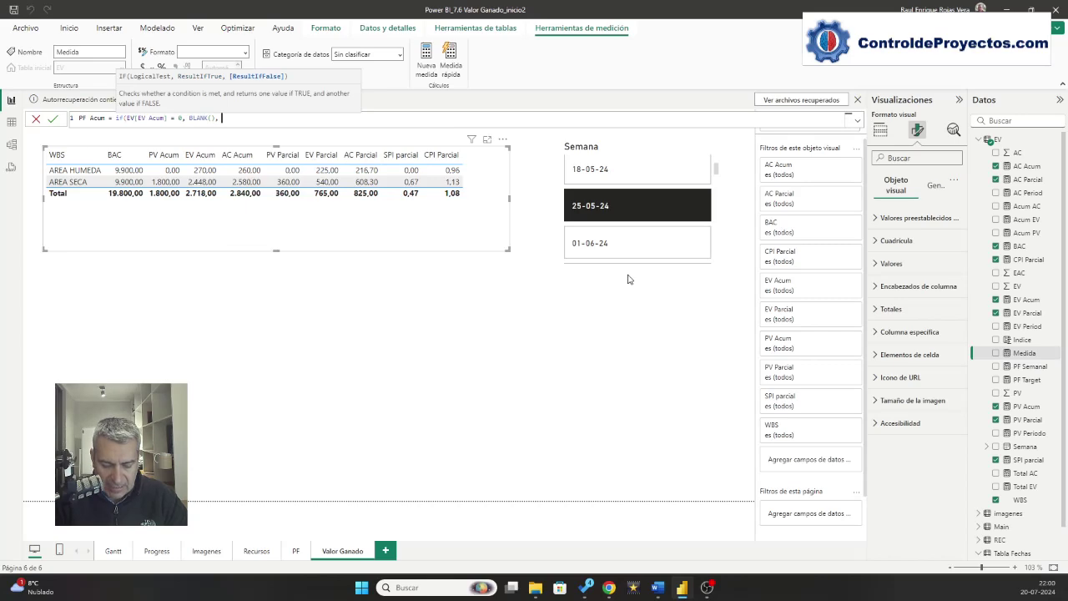
- Write the false result of PF Acum as EV[AC Acum] / EV[EV Acum] and commit the measure
type("ev")
key("Down")
key("Up")
key("Tab")
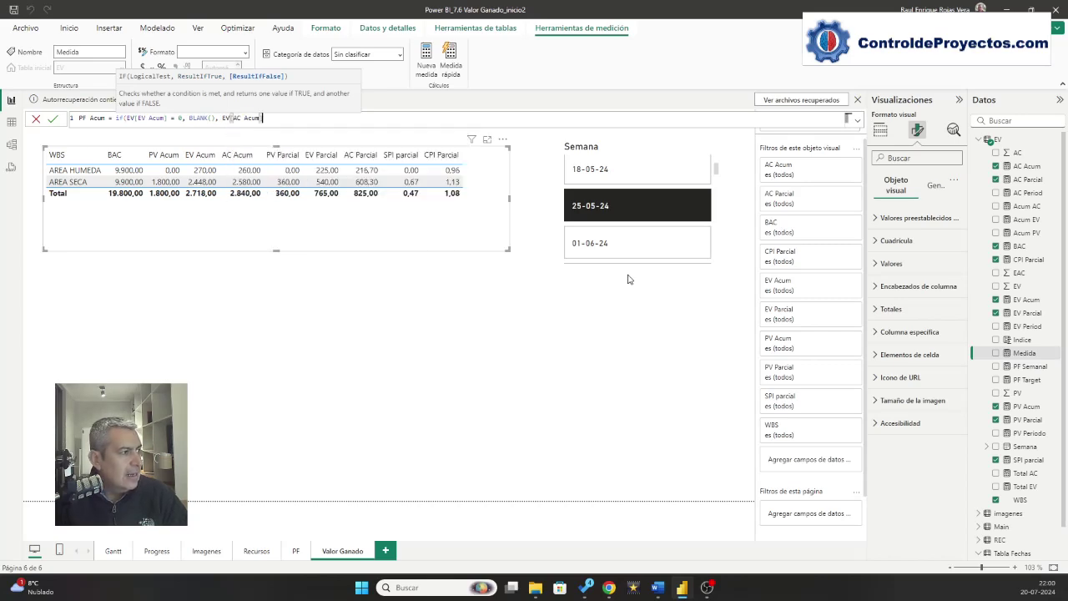
type("), ")
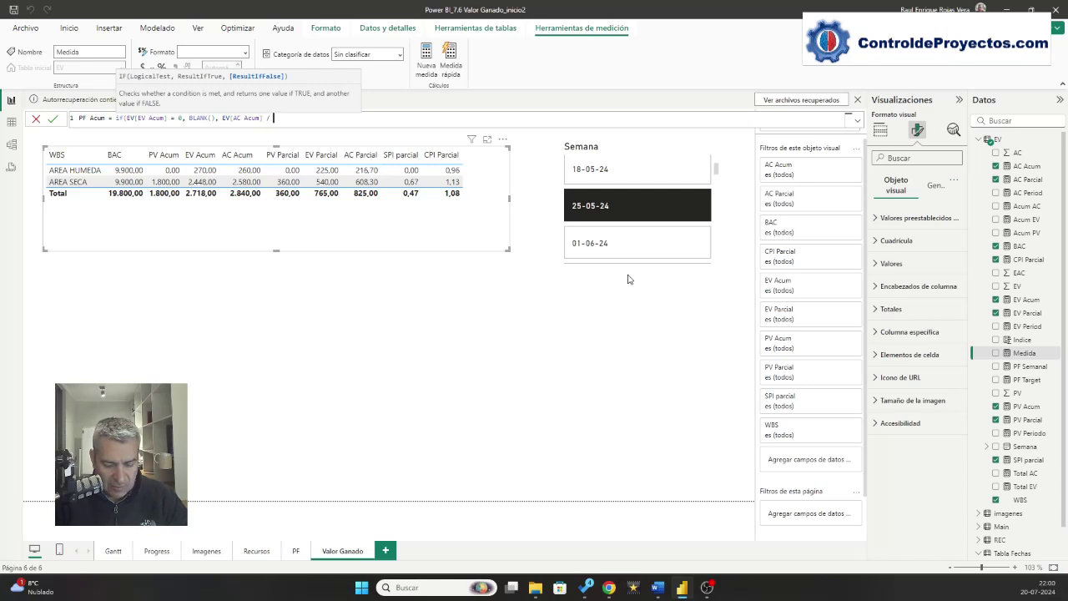
type("EV")
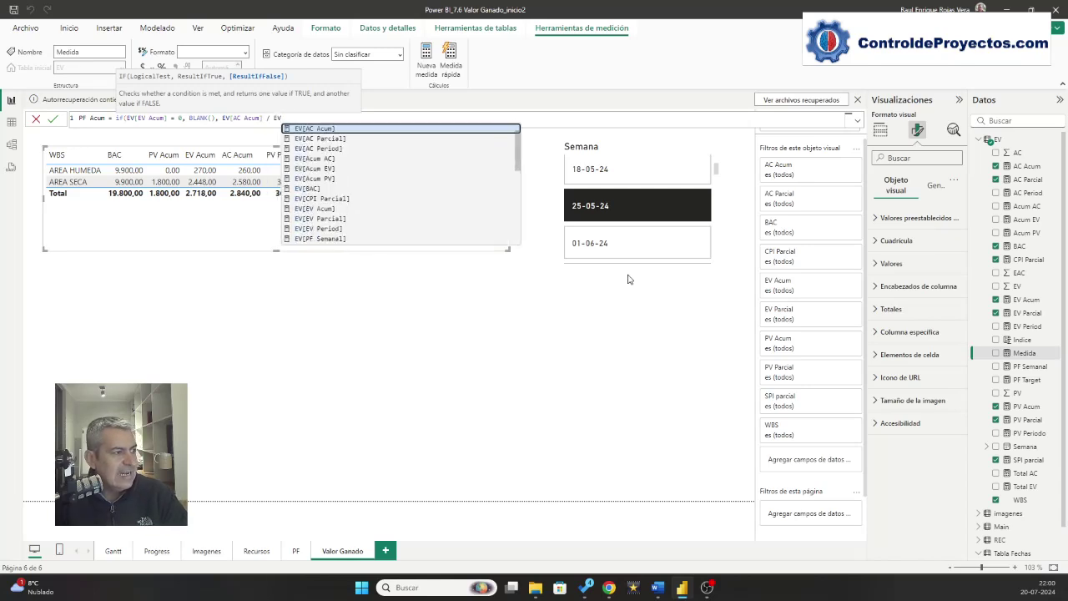
key("Down")
key("Down")
key("Down")
key("Down")
key("Down")
key("Down")
key("Down")
key("Down")
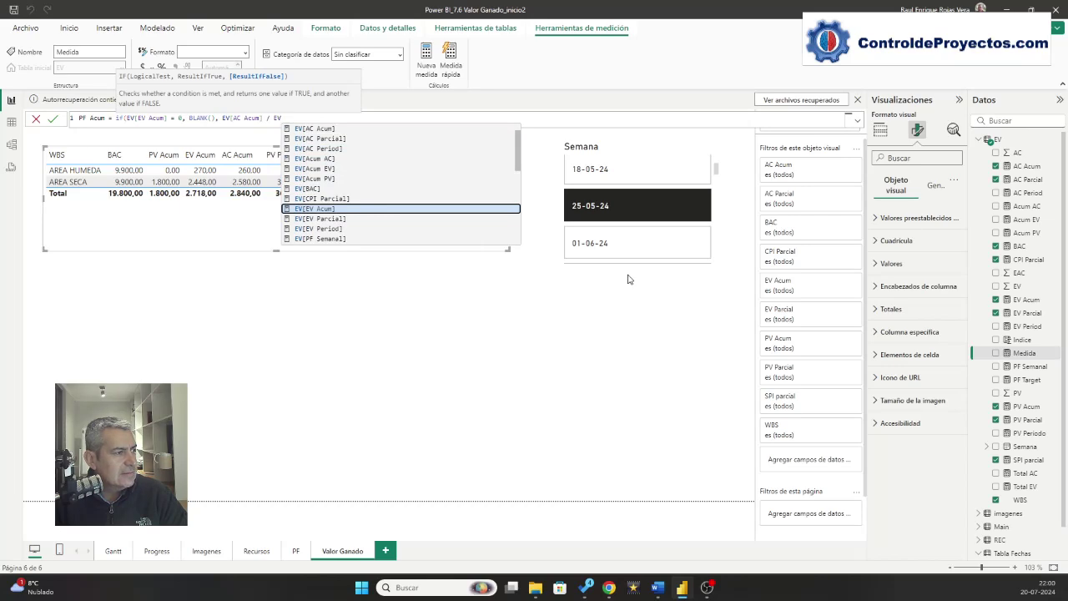
key("Up")
key("Up")
key("Down")
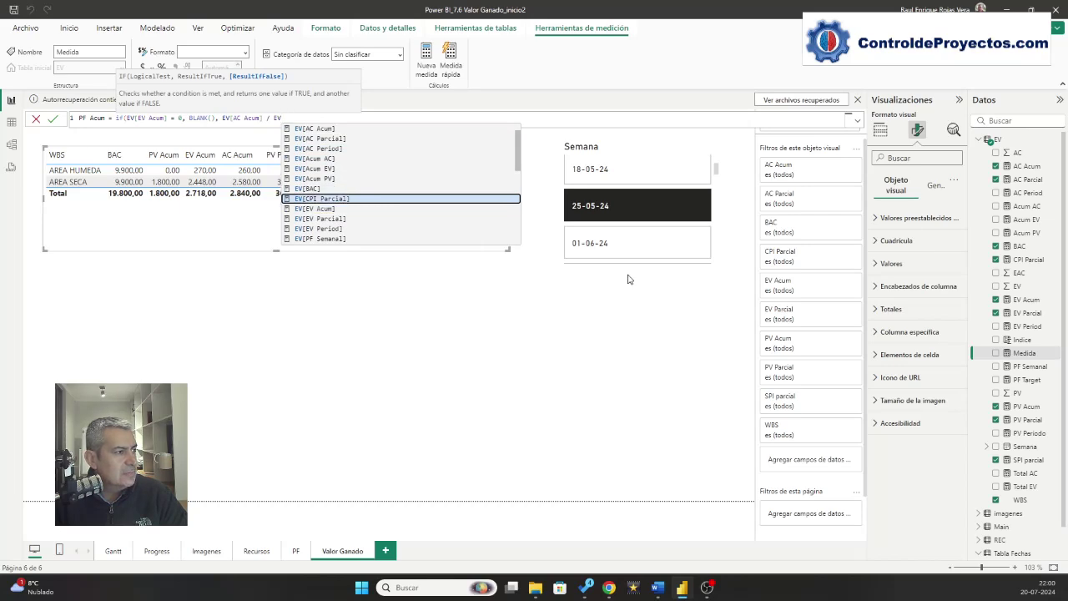
key("Down")
key("Down")
key("Down")
key("Down")
key("Down")
key("Down")
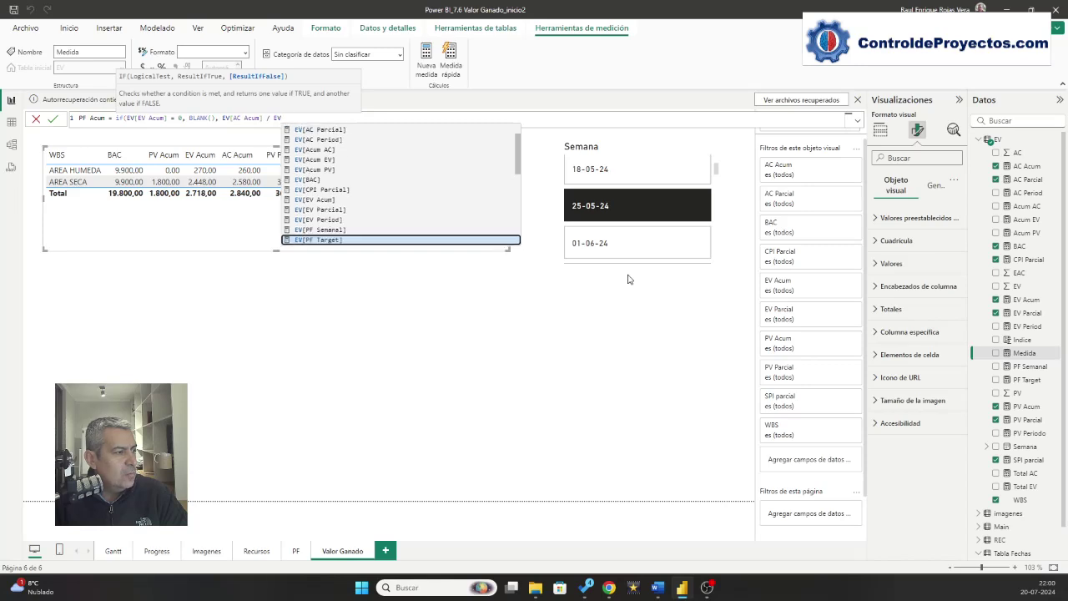
key("Up")
key("Up")
key("Up")
key("Up")
key("Up")
key("Tab")
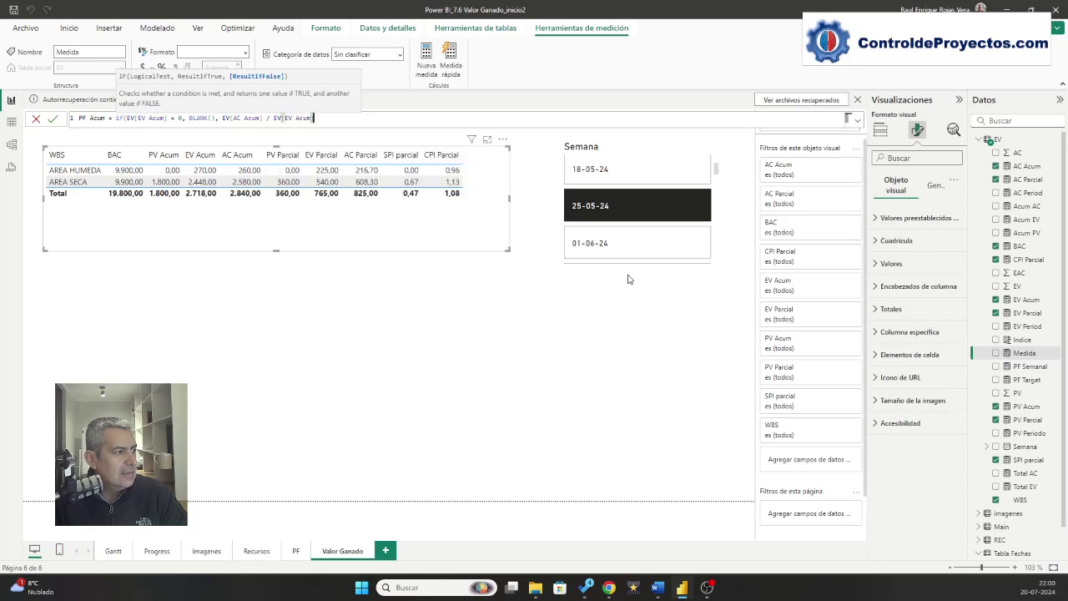
type(")")
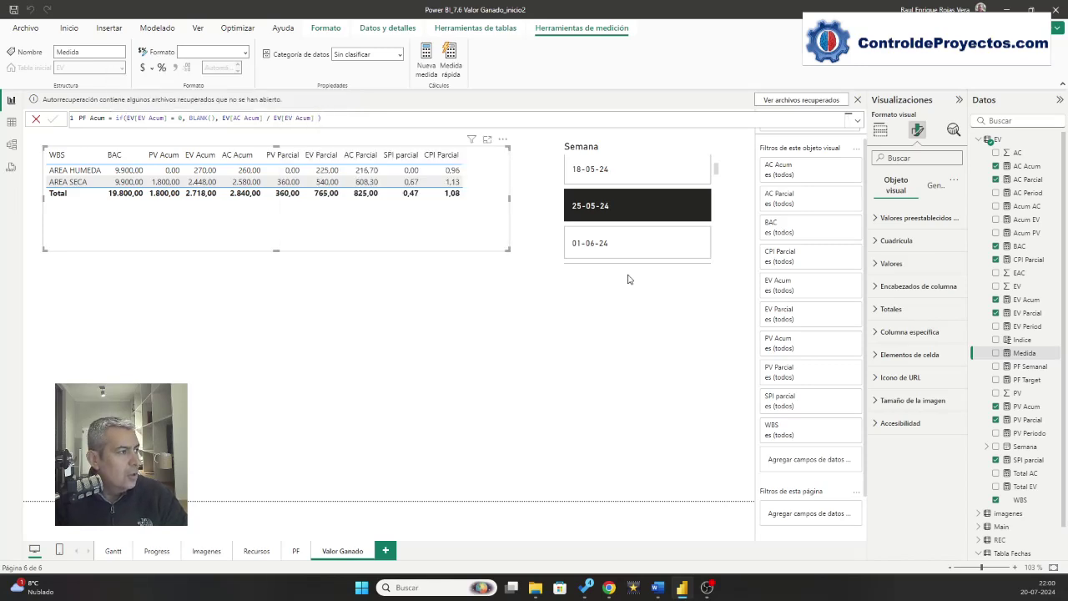
key("Return")
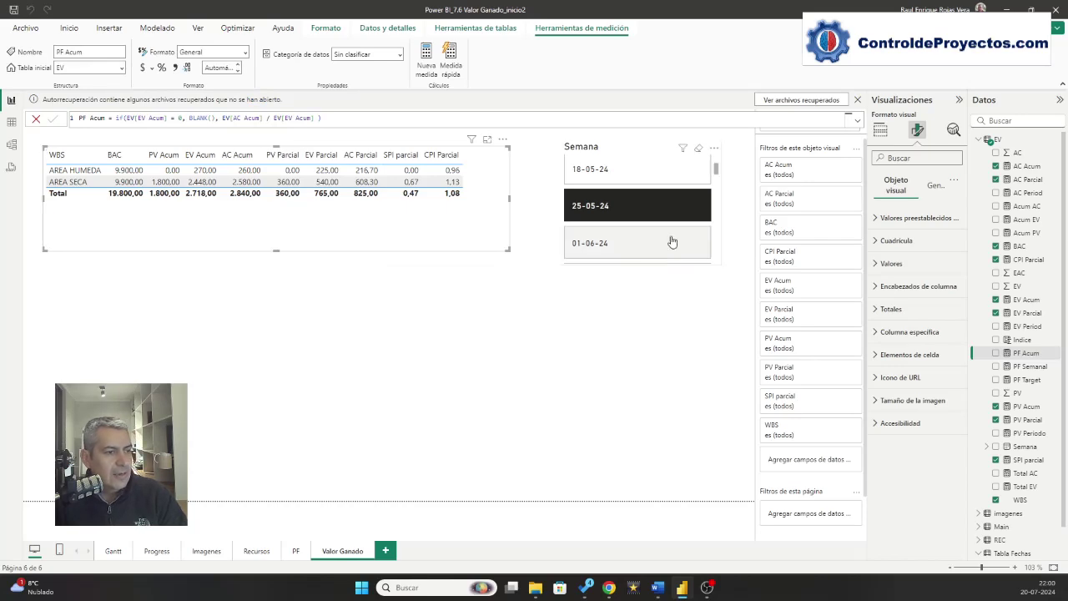
- Add PF Acum as a column of the WBS table and compare weeks 25-05-24 and 01-06-24 in the Semana slicer
left_click_drag(1016, 358, 523, 201)
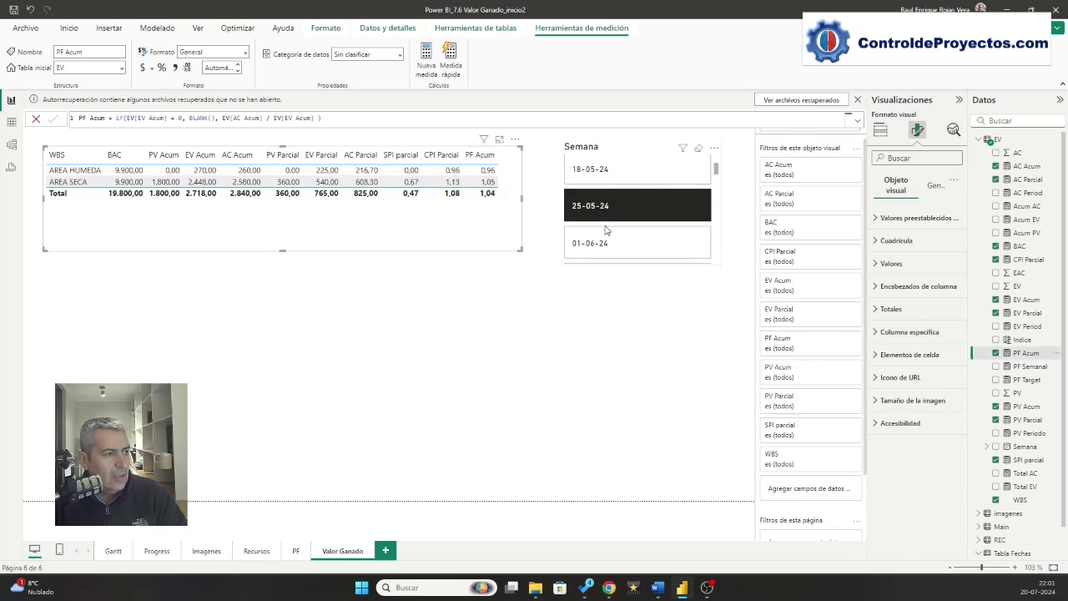
left_click(636, 238)
left_click(610, 214)
left_click(609, 242)
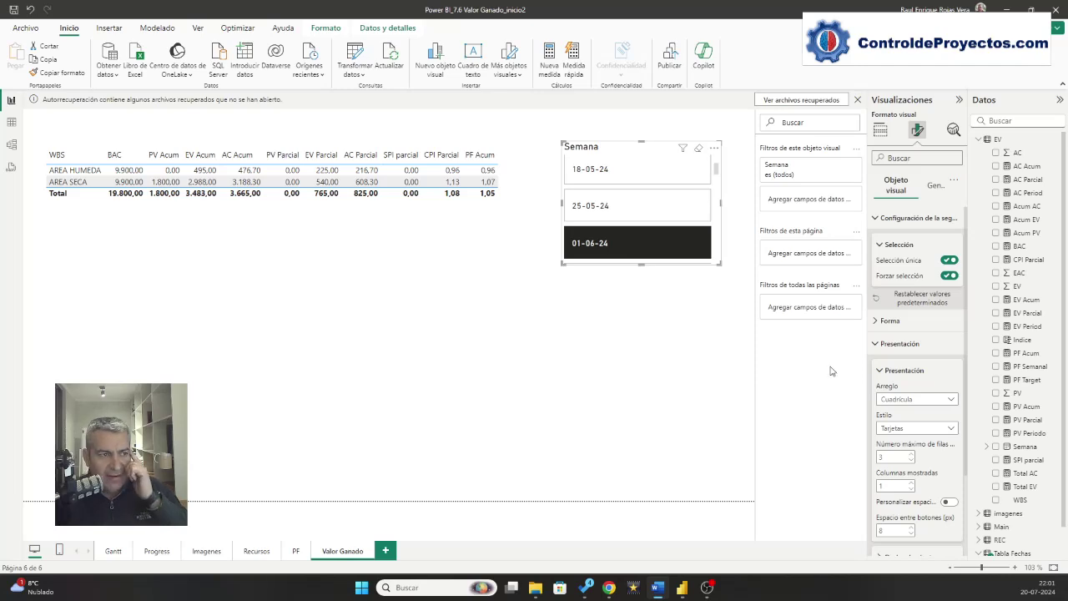
- Set the horizontal gridlines of the WBS table to blue
left_click(510, 163)
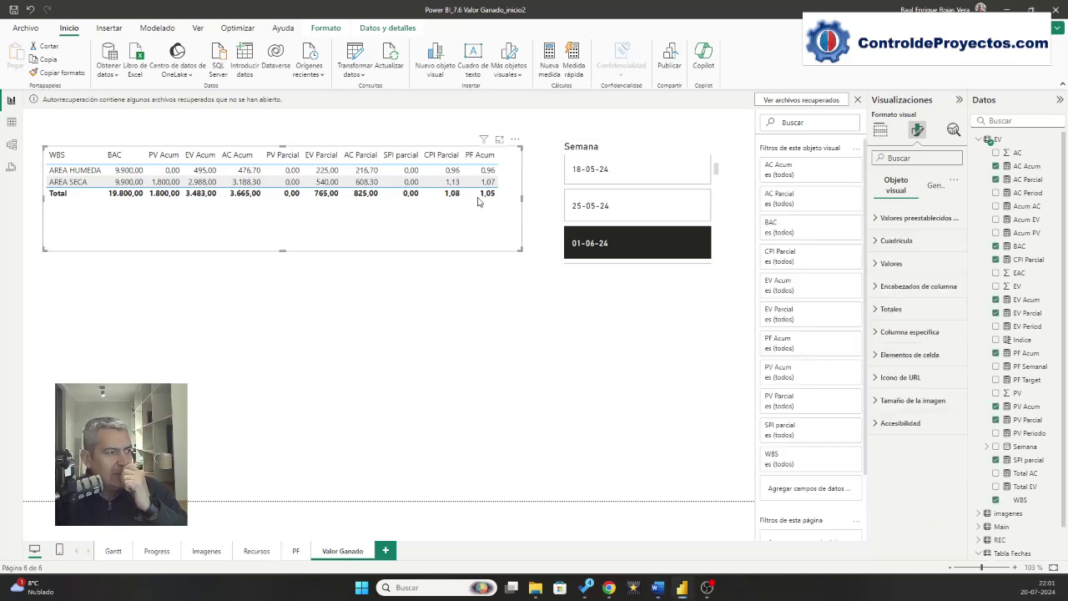
left_click(880, 131)
left_click(917, 131)
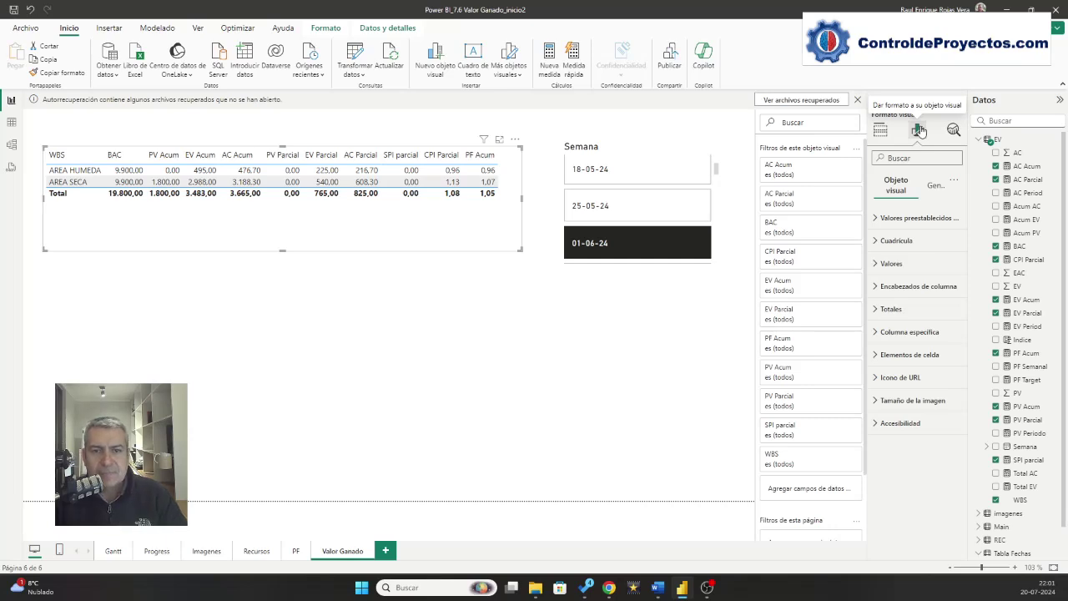
left_click(913, 241)
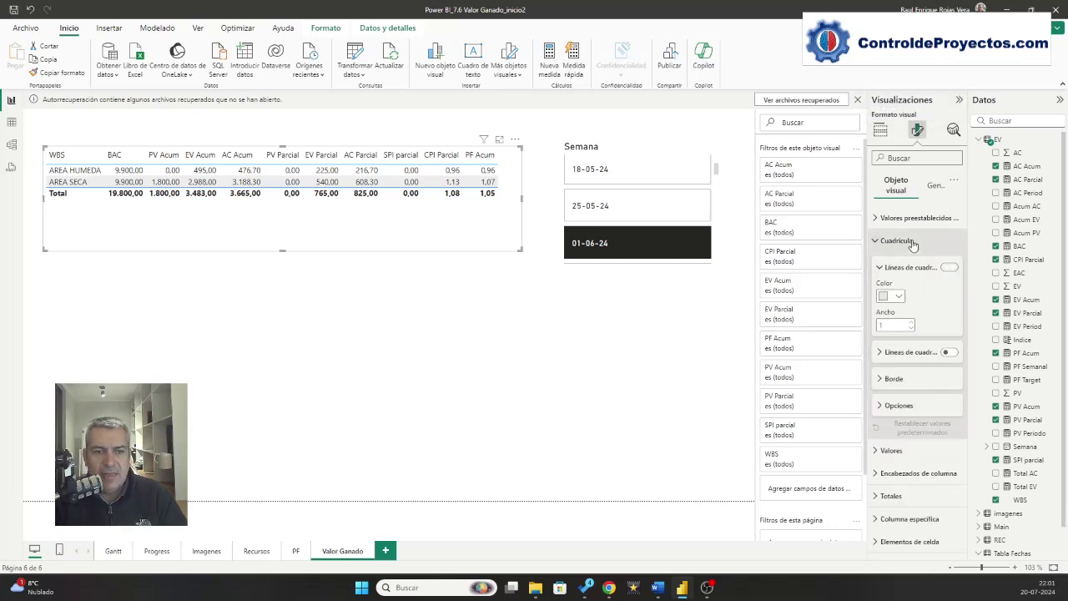
left_click(897, 298)
left_click(922, 334)
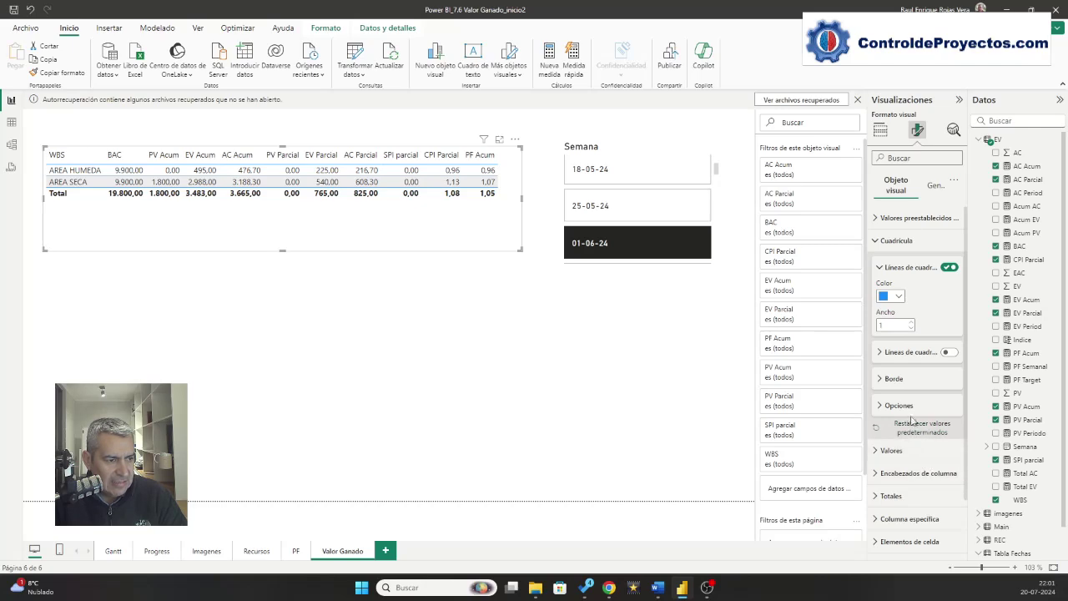
- Turn on the table's vertical gridlines and colour them blue
left_click(903, 354)
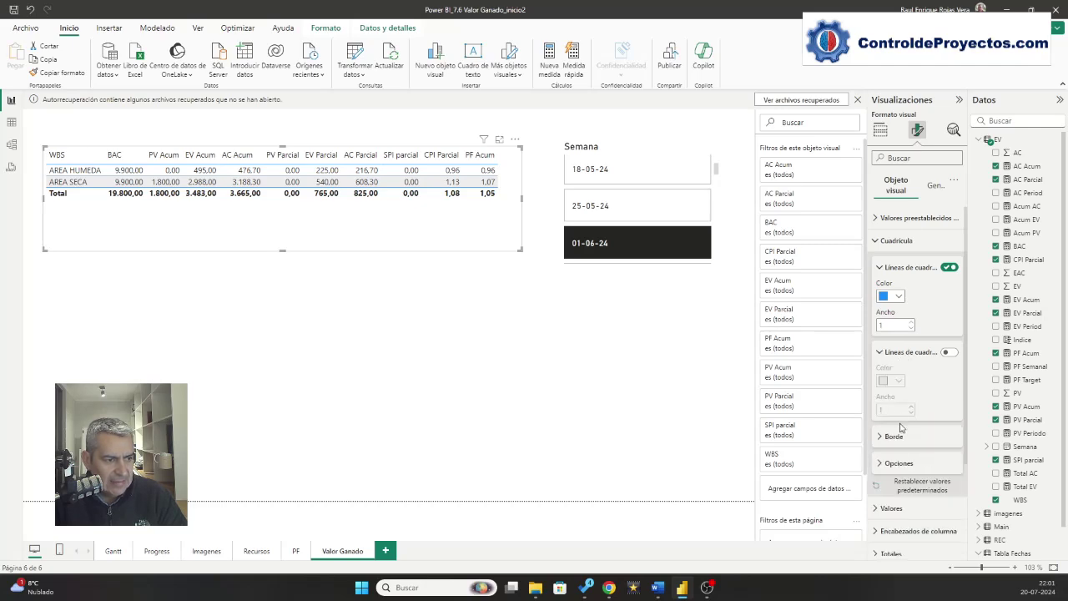
left_click(949, 352)
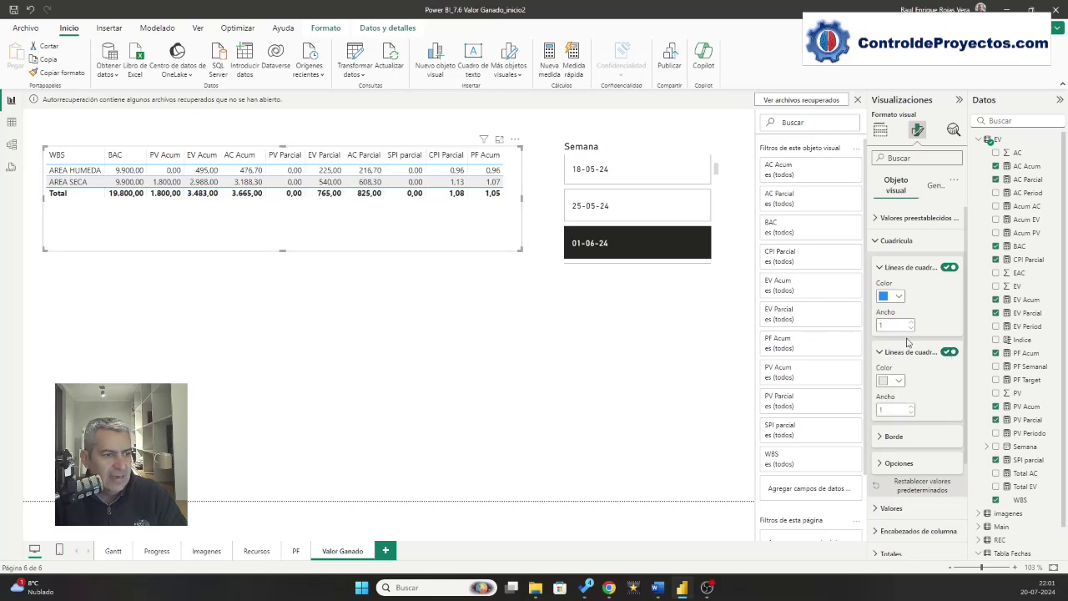
left_click(899, 381)
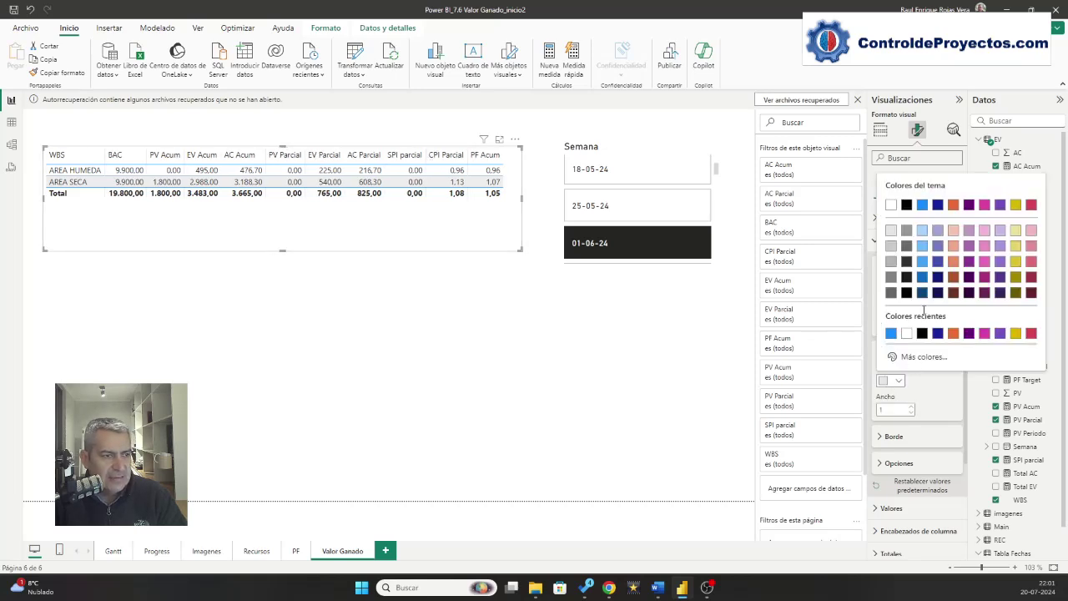
left_click(922, 209)
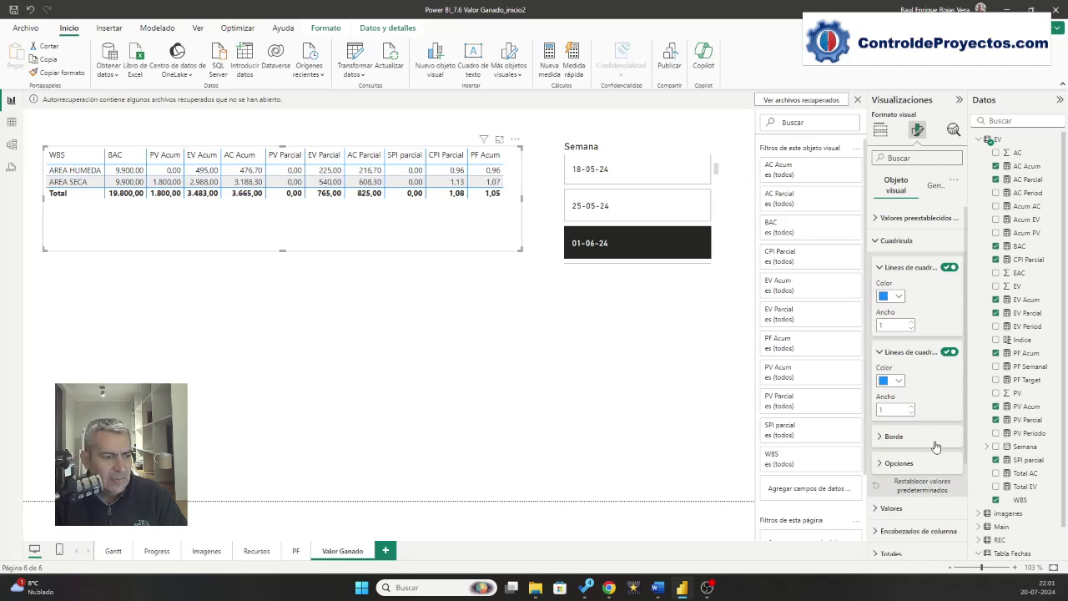
- Set the font of the table's values to Arial
scroll(933, 448, "down", 2)
left_click(901, 400)
scroll(903, 404, "down", 1)
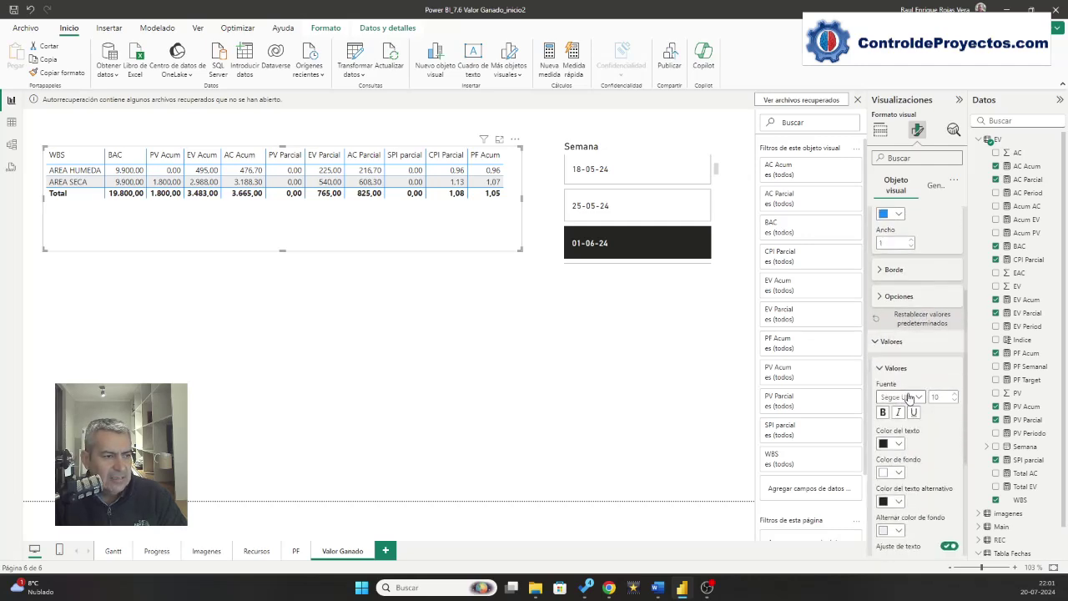
left_click(909, 397)
scroll(917, 233, "up", 3)
left_click(892, 218)
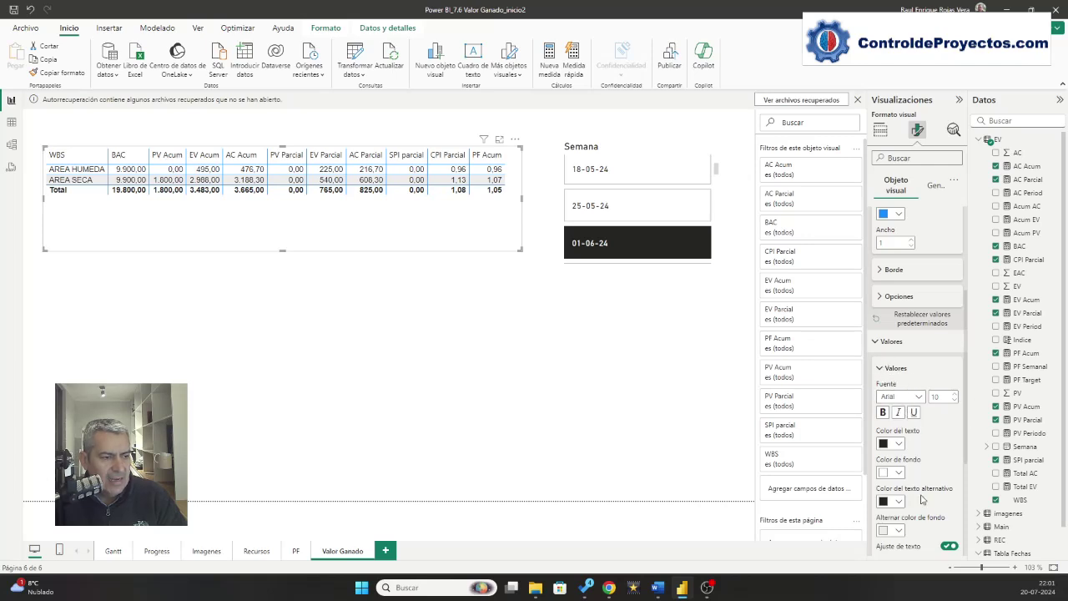
- Try a light blue alternate row background for the table values, and settle on white
scroll(943, 455, "down", 3)
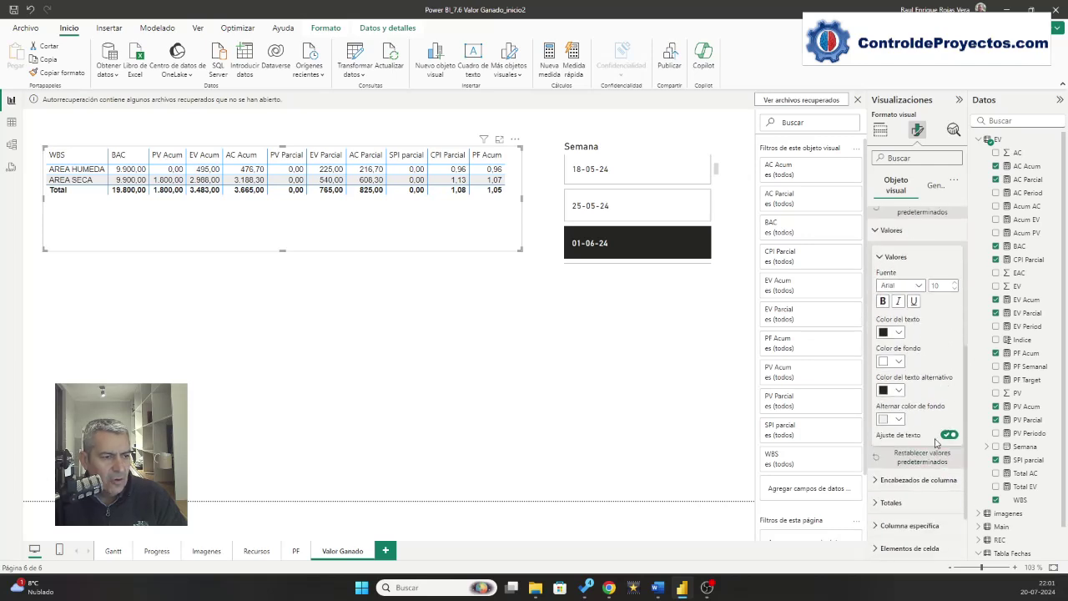
left_click(893, 419)
left_click(922, 268)
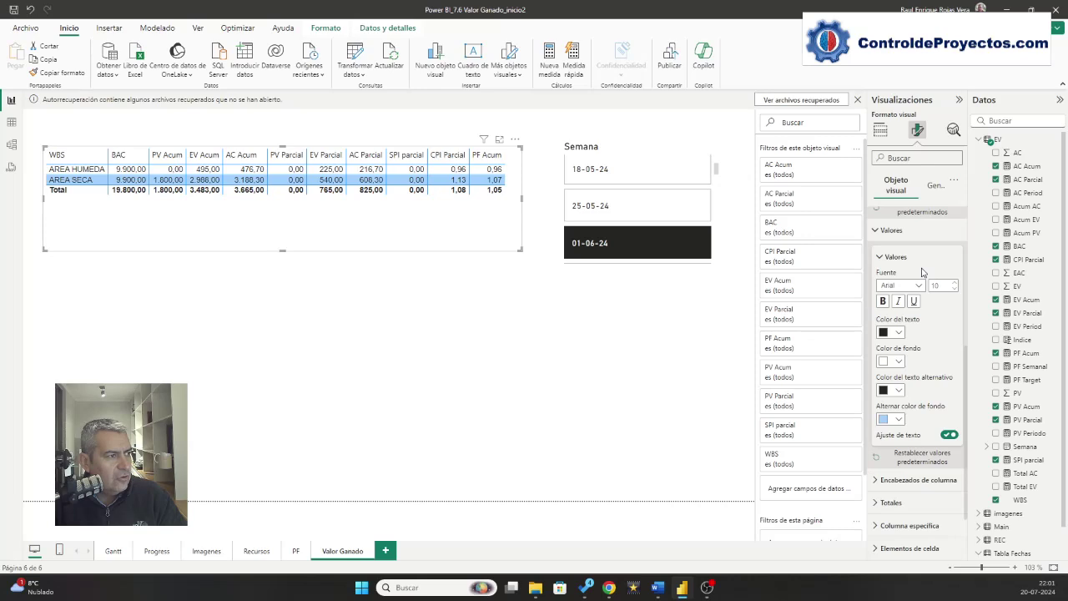
left_click(897, 419)
left_click(922, 372)
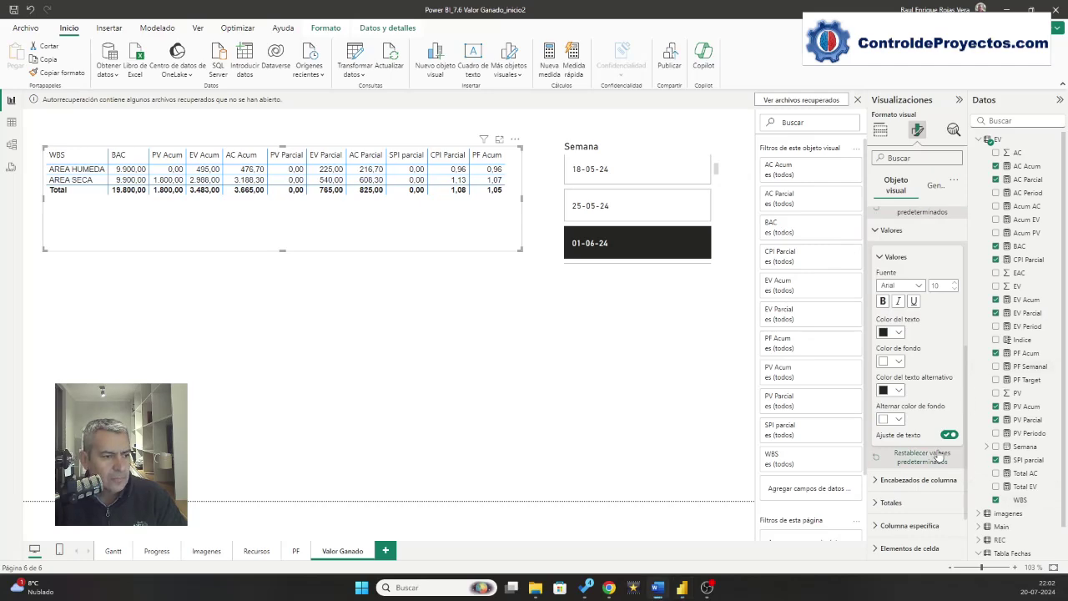
- Format the table's column headers in bold Arial
scroll(925, 409, "down", 2)
left_click(918, 409)
scroll(926, 409, "down", 2)
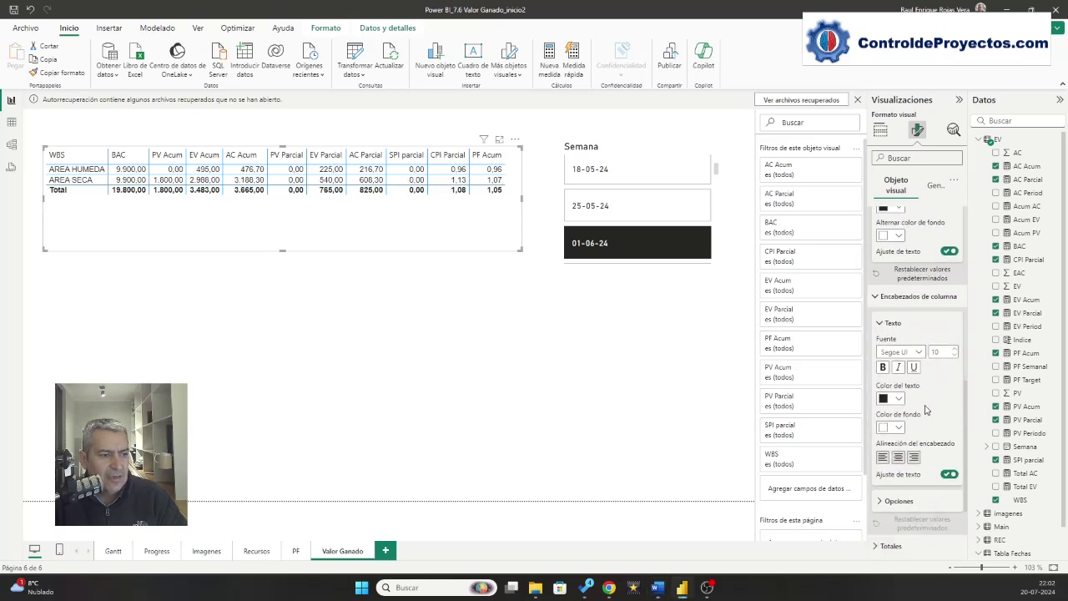
left_click(909, 352)
scroll(905, 380, "up", 5)
left_click(903, 380)
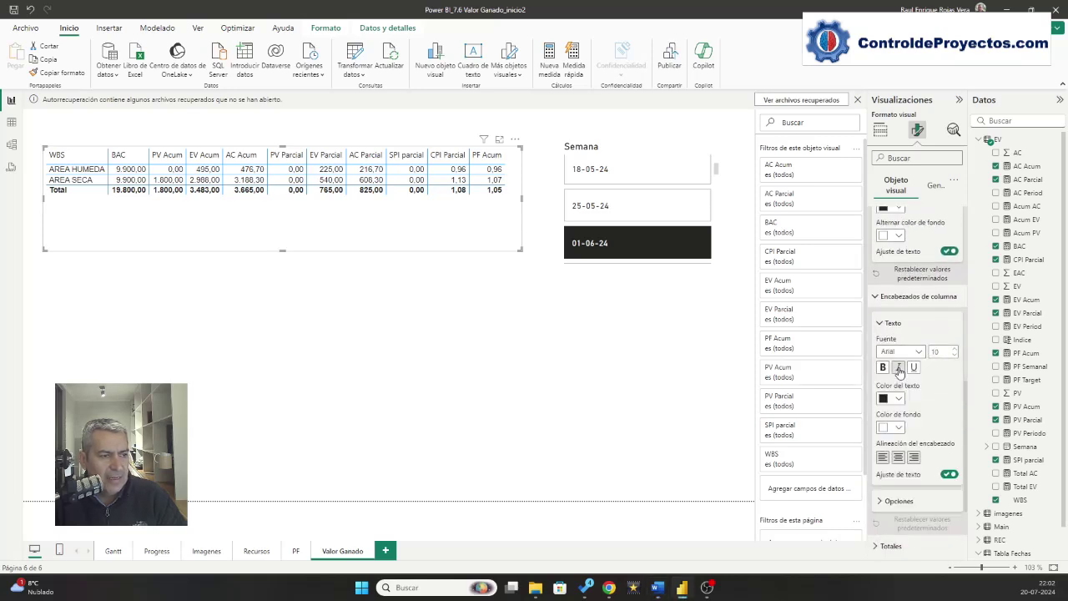
left_click(883, 368)
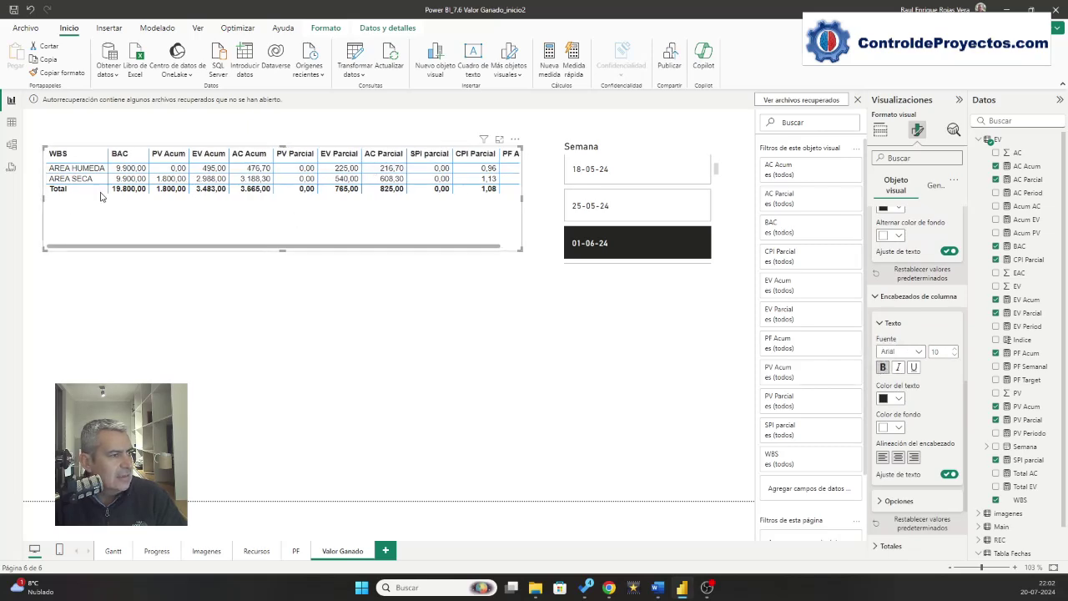
- Move the Semana slicer below the table's level and widen the table so every column through PF Acum fits
left_click_drag(657, 176, 691, 376)
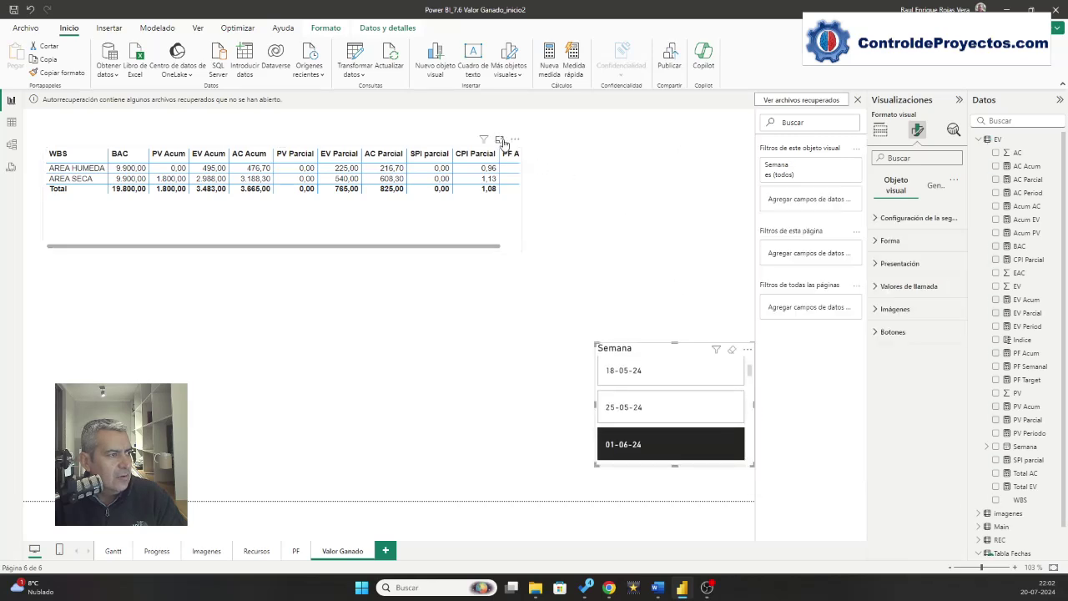
left_click(429, 142)
left_click(529, 201)
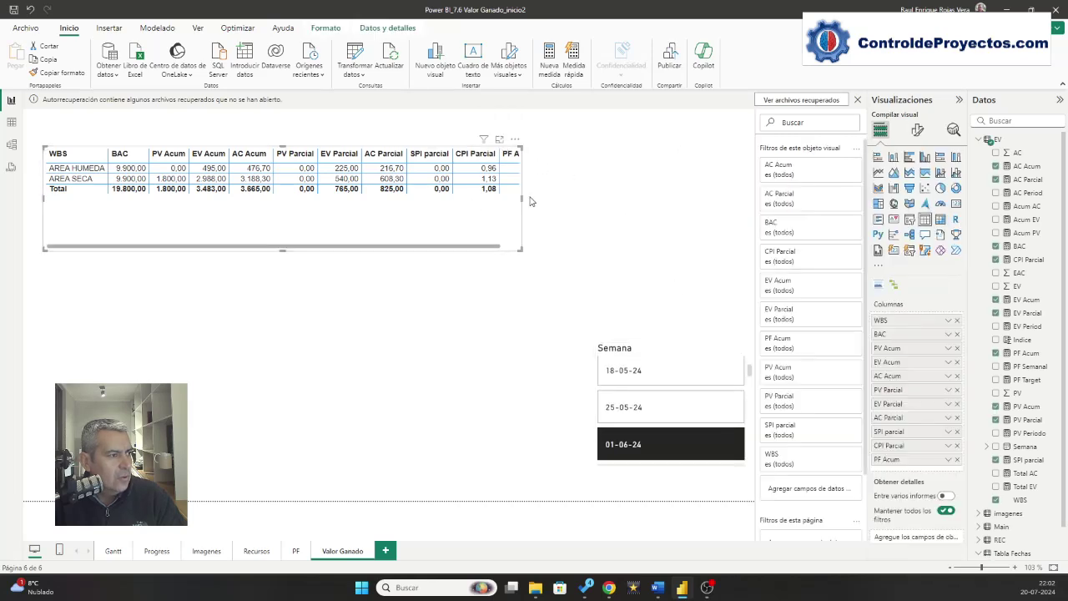
left_click_drag(529, 200, 610, 200)
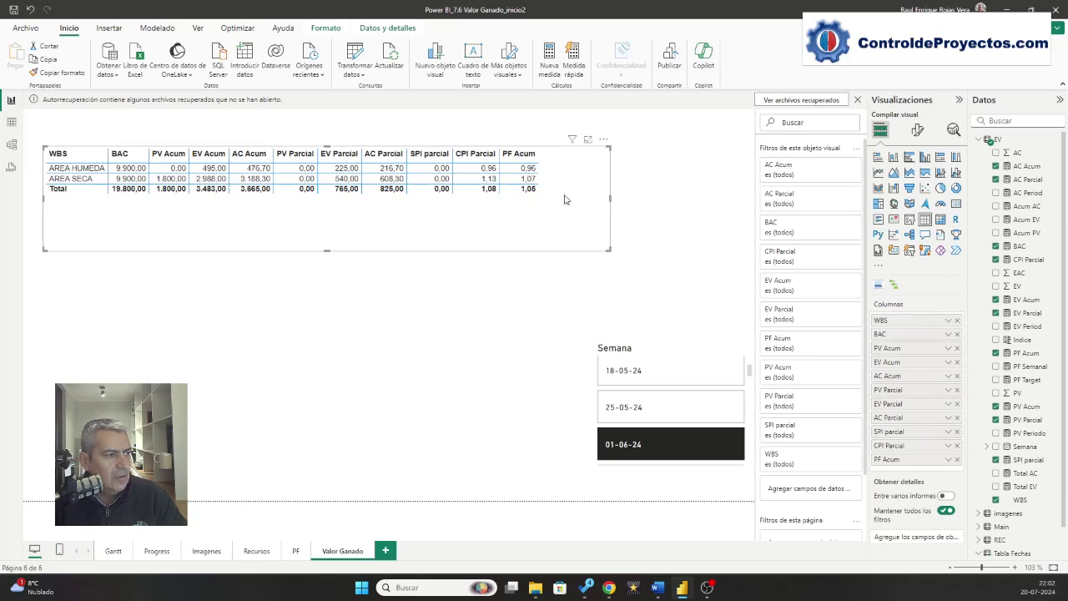
- Try the table's totals row without bold and restore its bold format
left_click(917, 130)
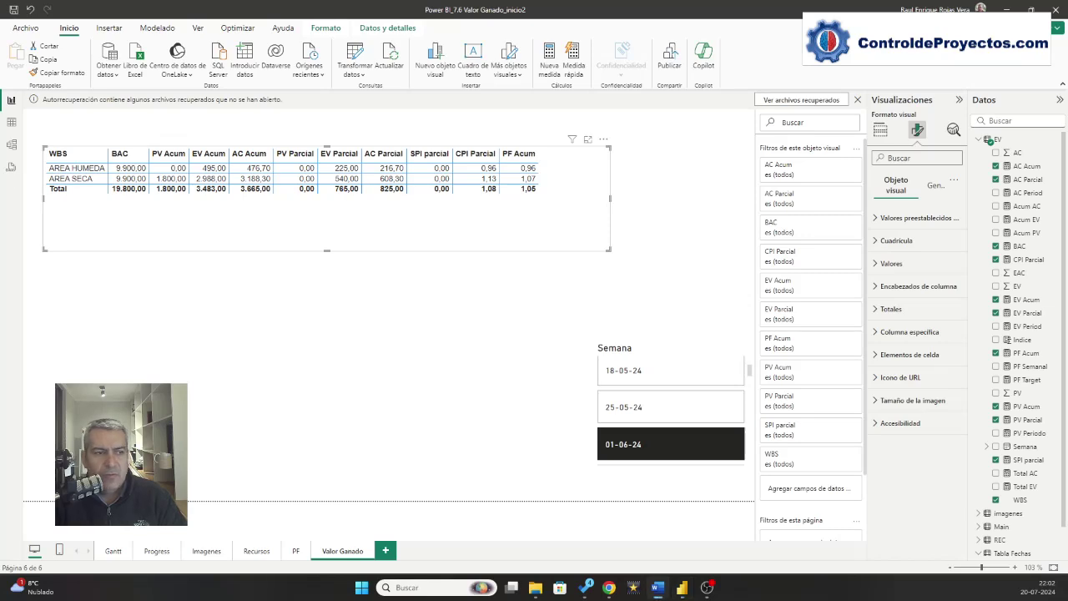
left_click(894, 310)
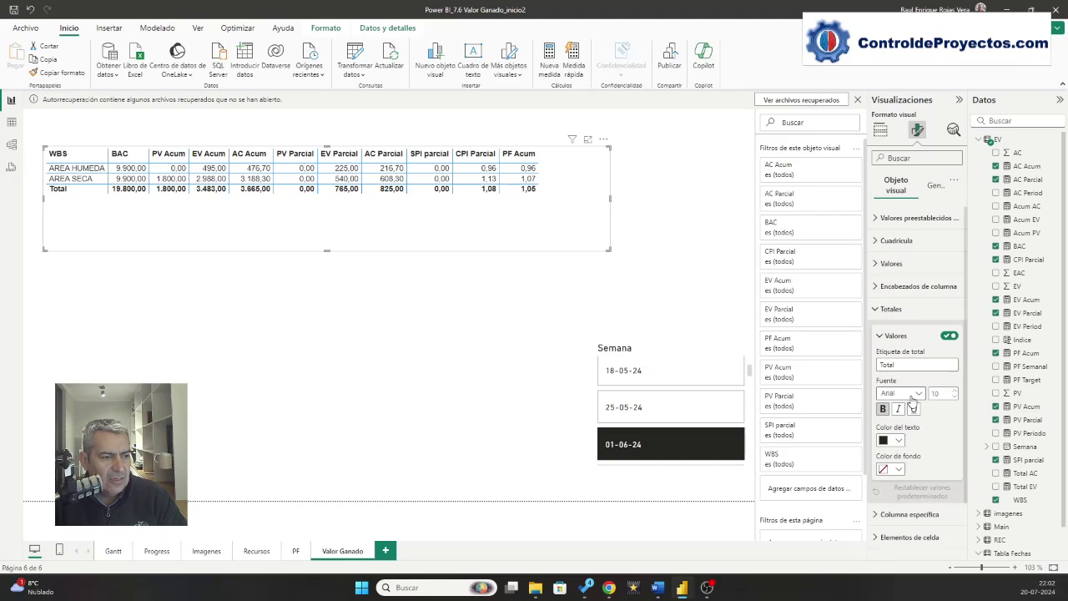
left_click(883, 409)
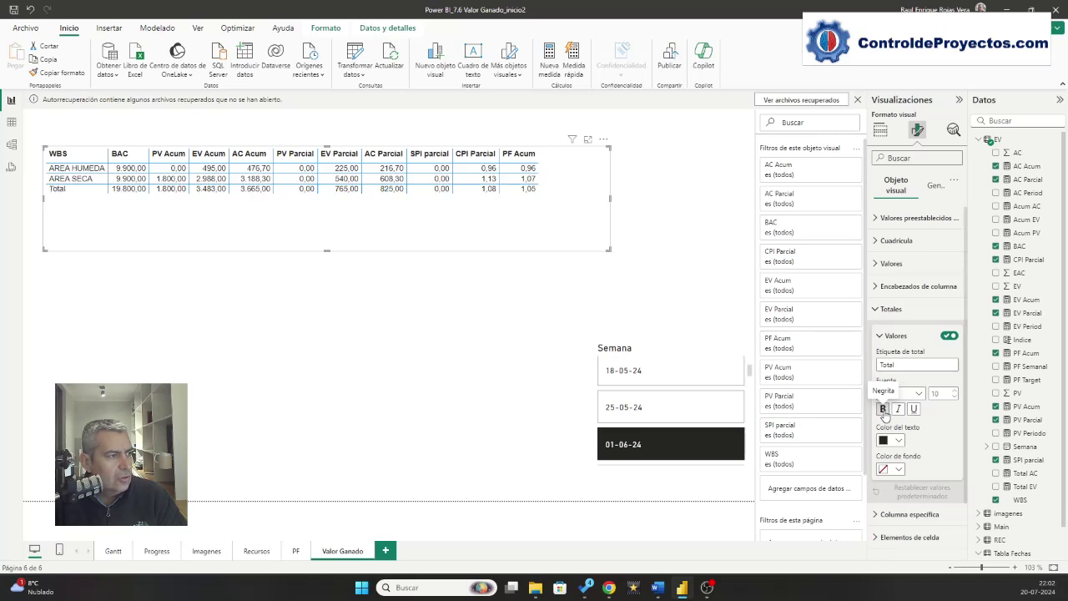
left_click(882, 409)
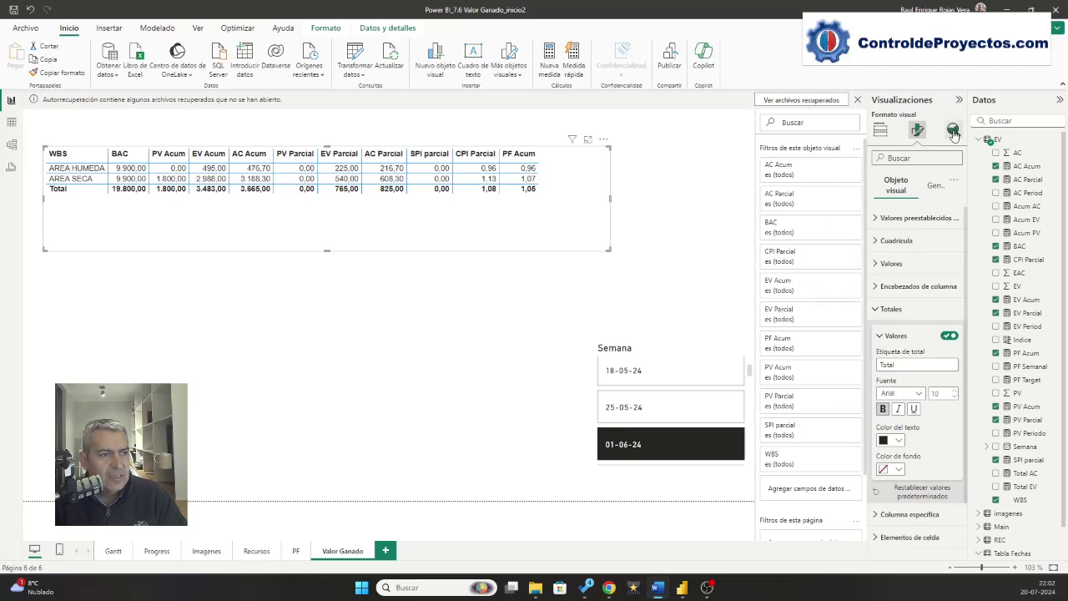
- Turn on the table's title and set its text to Valor Ganado
left_click(935, 190)
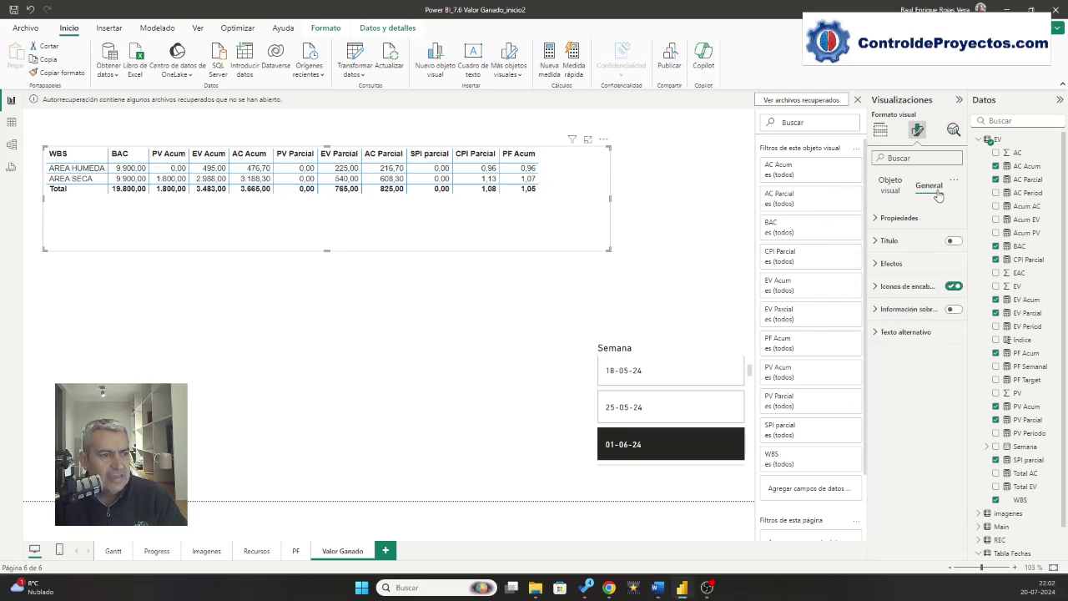
left_click(906, 239)
left_click(952, 241)
left_click(892, 267)
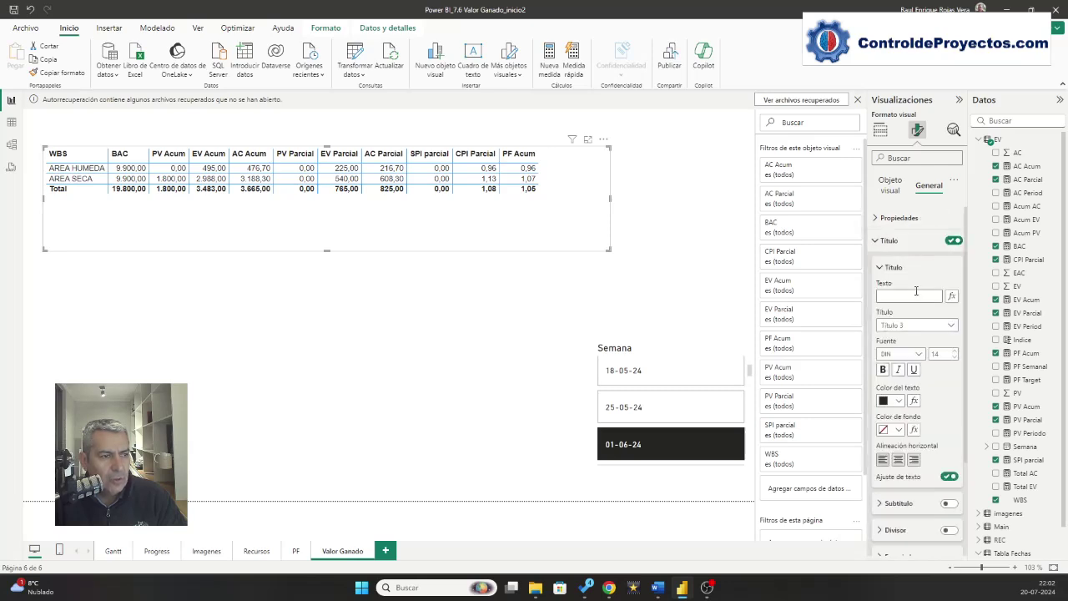
left_click(904, 294)
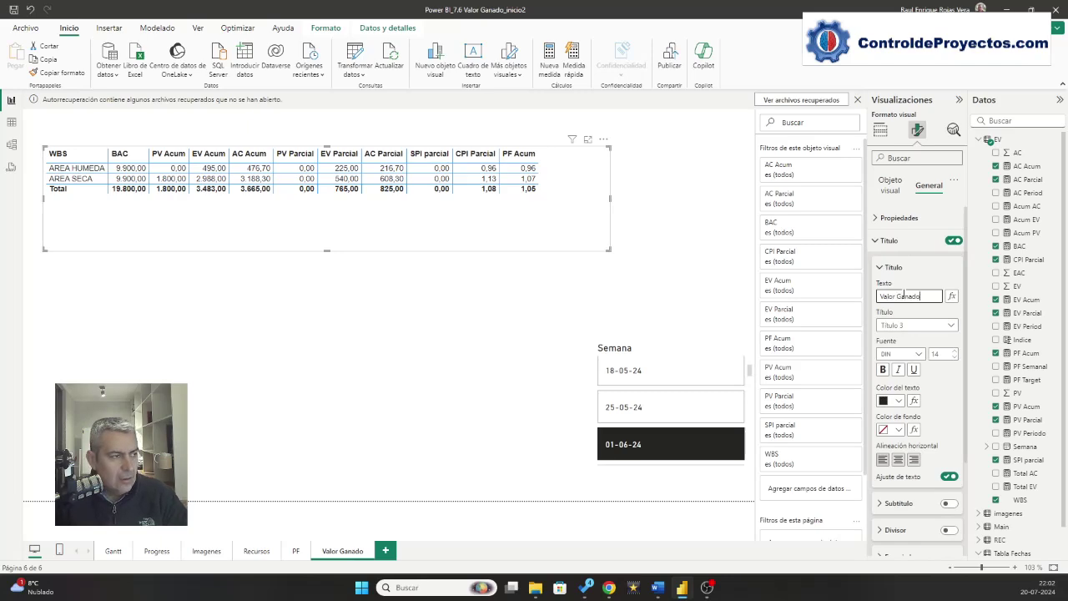
- Format the table title in bold Arial, dark blue and centred
left_click(905, 354)
left_click(900, 370)
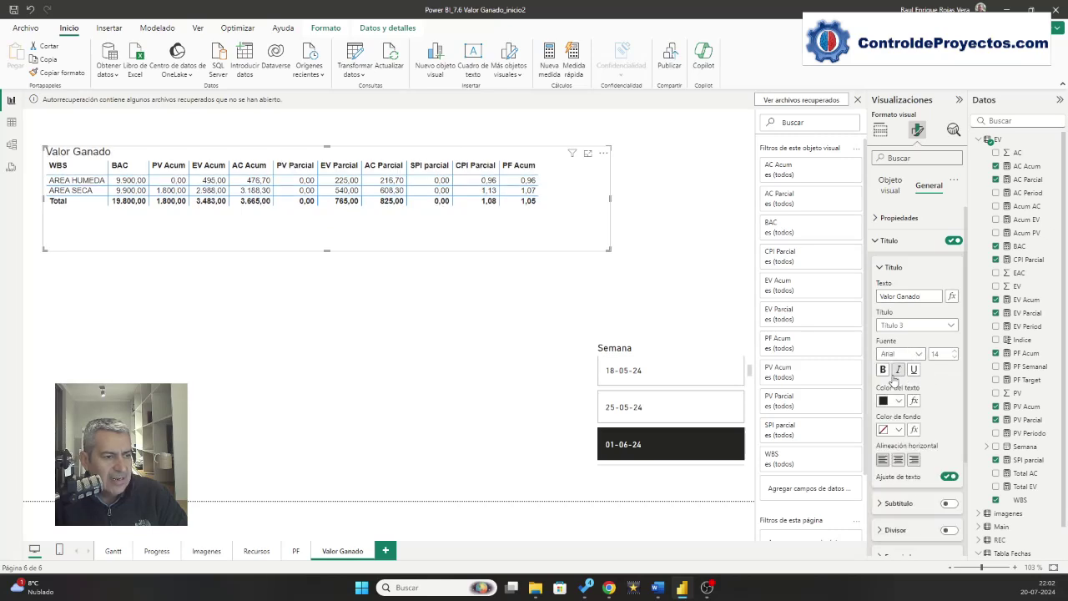
left_click(891, 401)
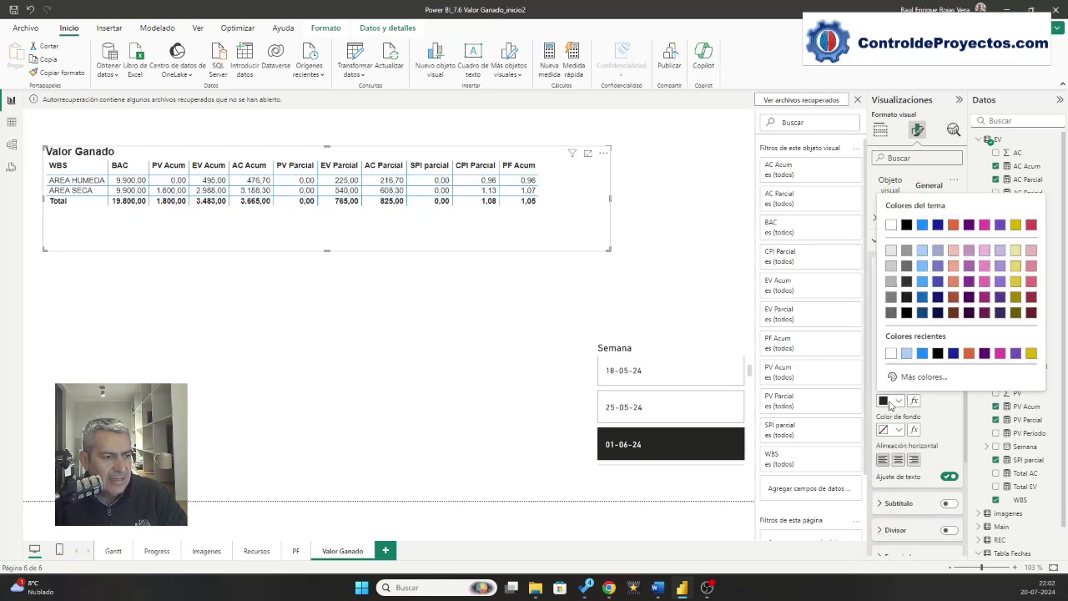
left_click(938, 225)
left_click(899, 461)
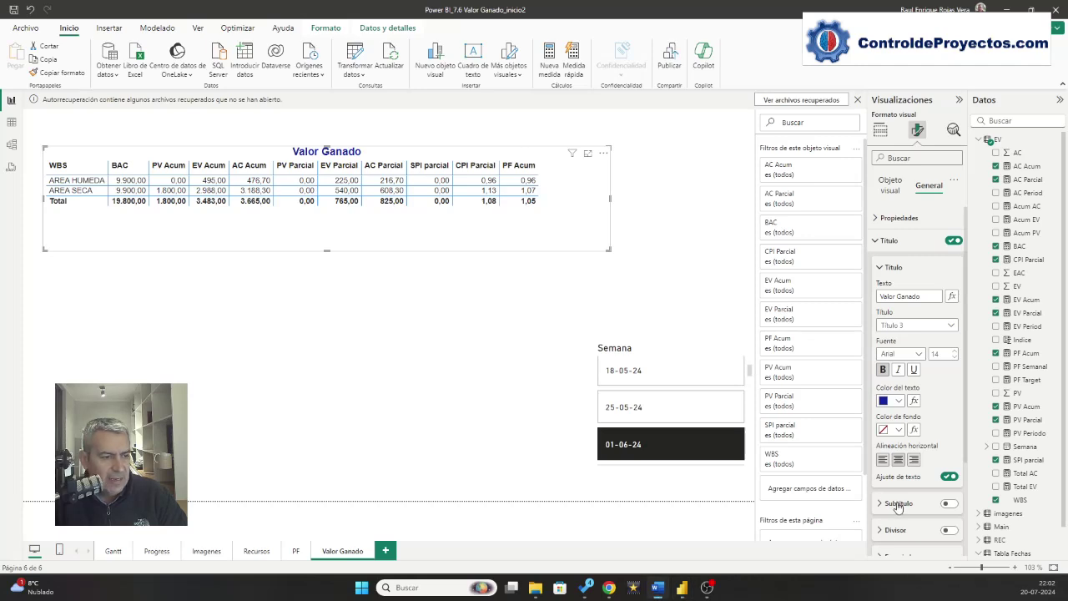
- Turn on the visual border around the Valor Ganado table
left_click(876, 243)
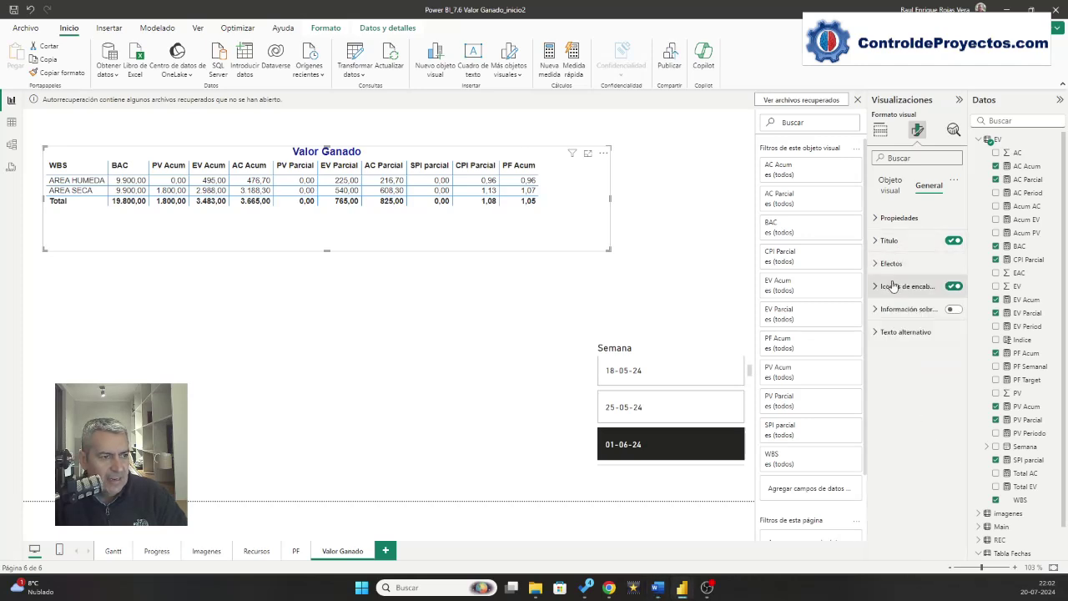
left_click(891, 264)
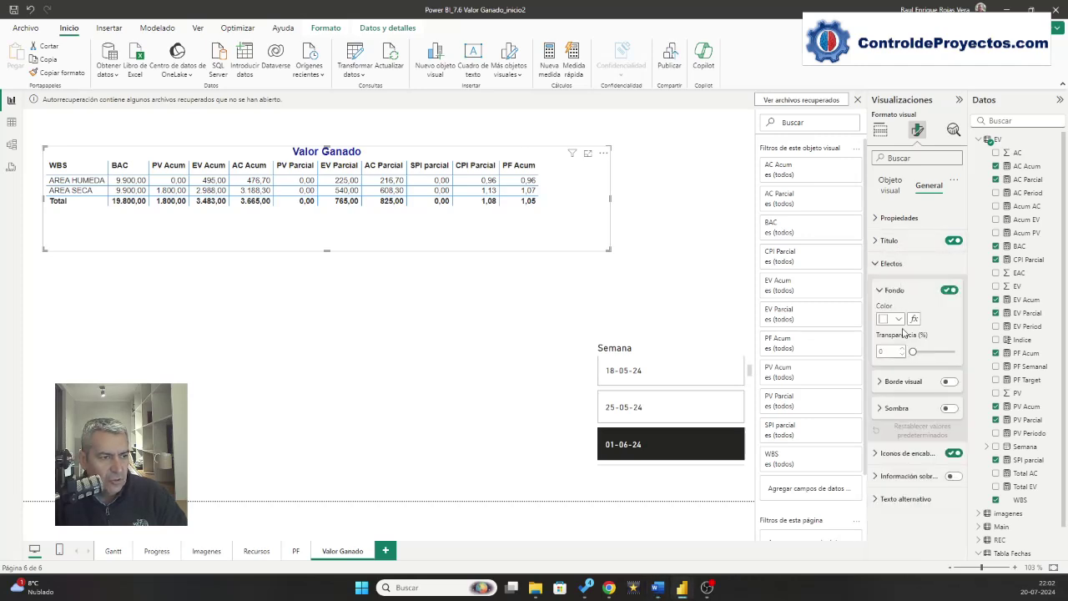
left_click(949, 382)
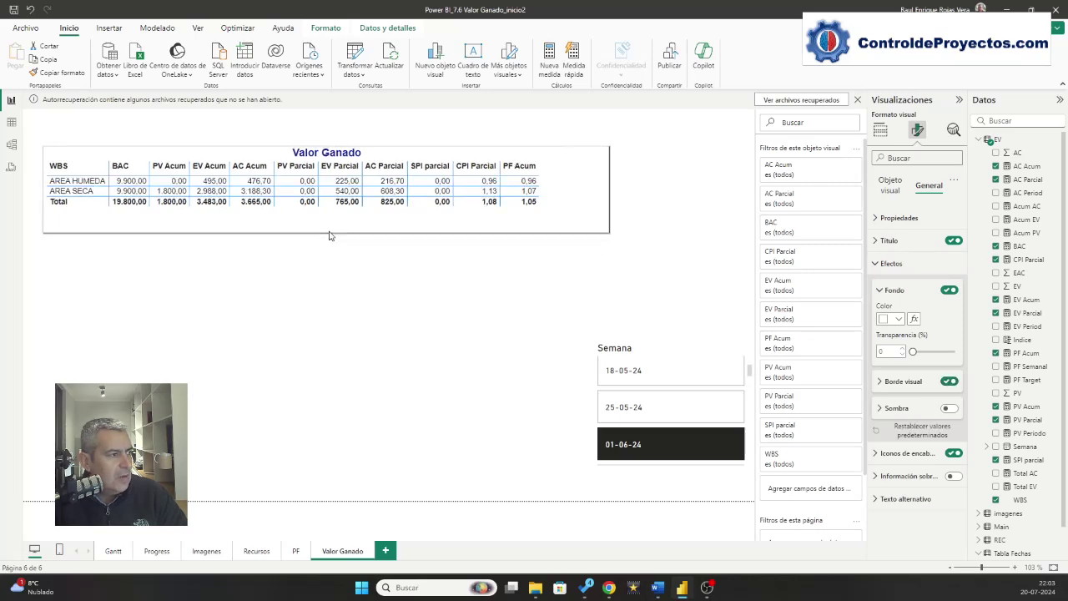
- Shrink the table's height and width to fit its contents and shift it slightly up the page
left_click_drag(329, 237, 328, 221)
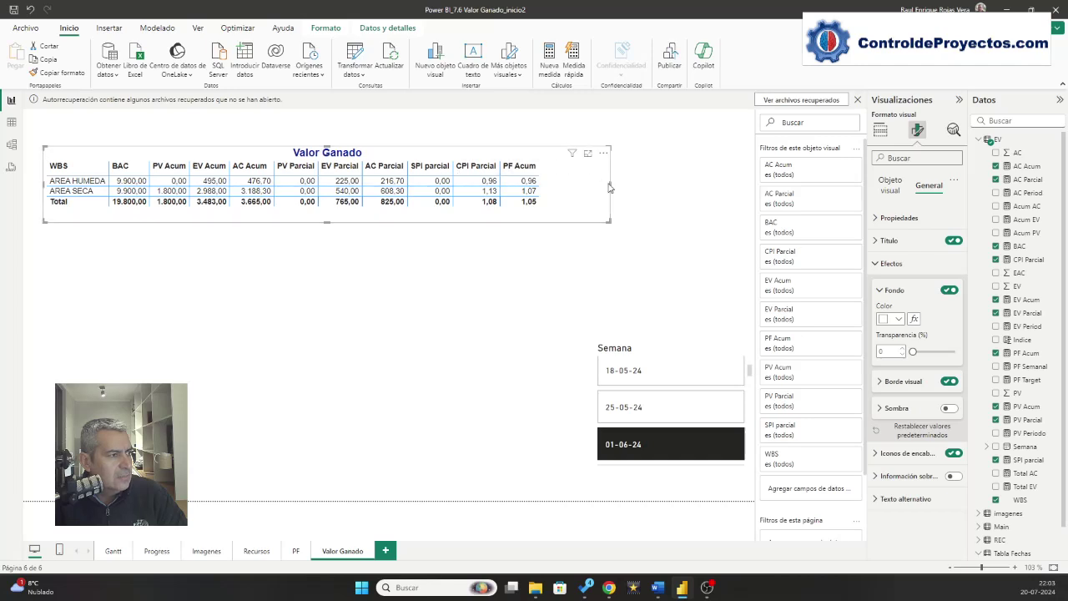
left_click_drag(610, 183, 568, 183)
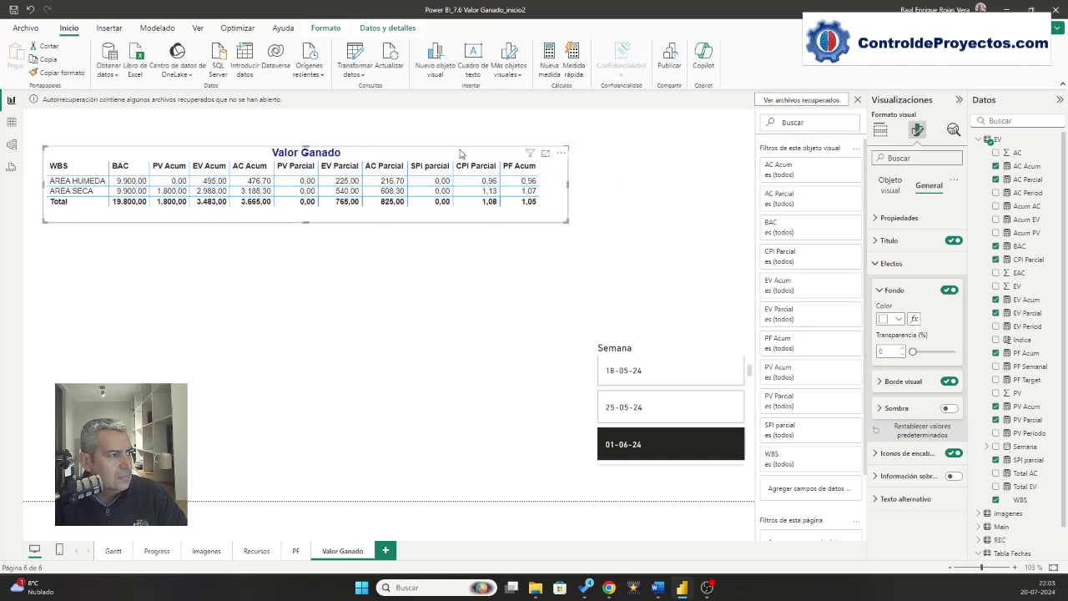
mouse_move(460, 154)
left_mouse_down()
mouse_move(440, 150)
mouse_move(475, 149)
left_mouse_up()
left_click(409, 245)
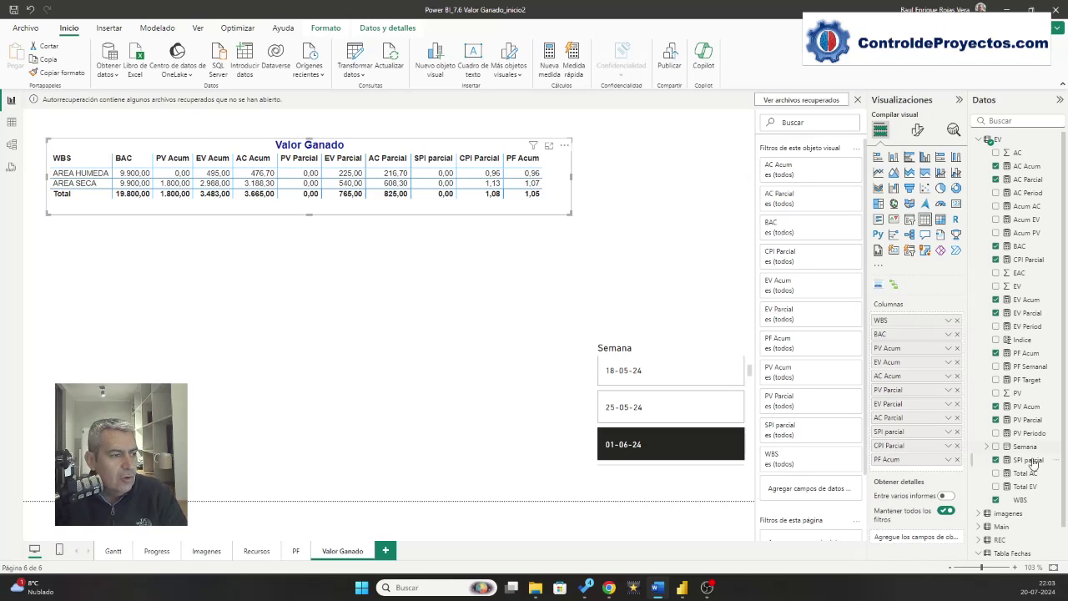
- Compare the table values for weeks 25-05-24 and 18-05-24 using the Semana slicer
left_click(640, 409)
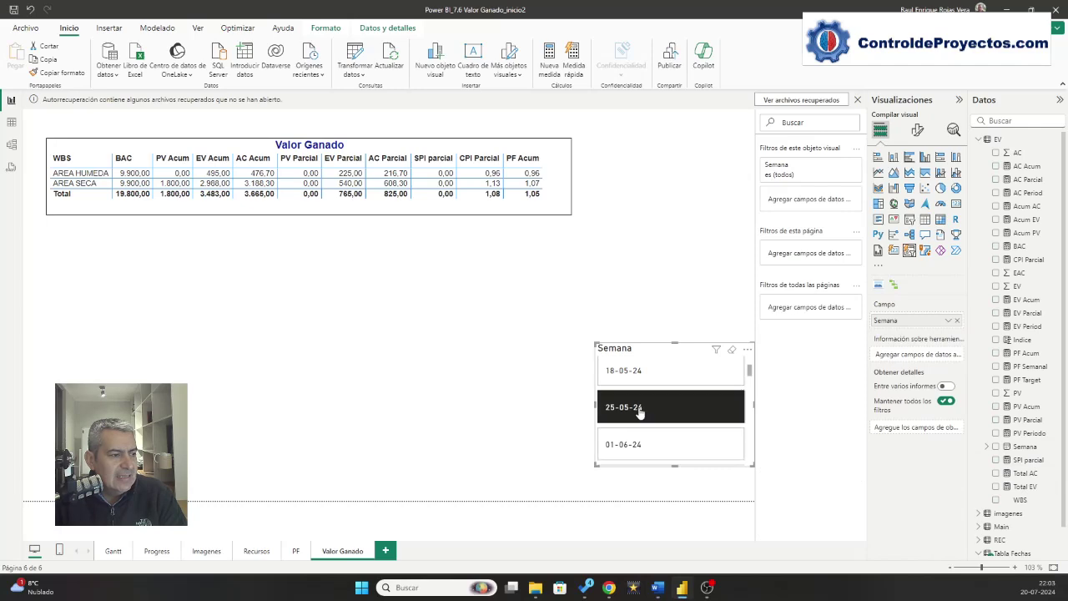
left_click(639, 371)
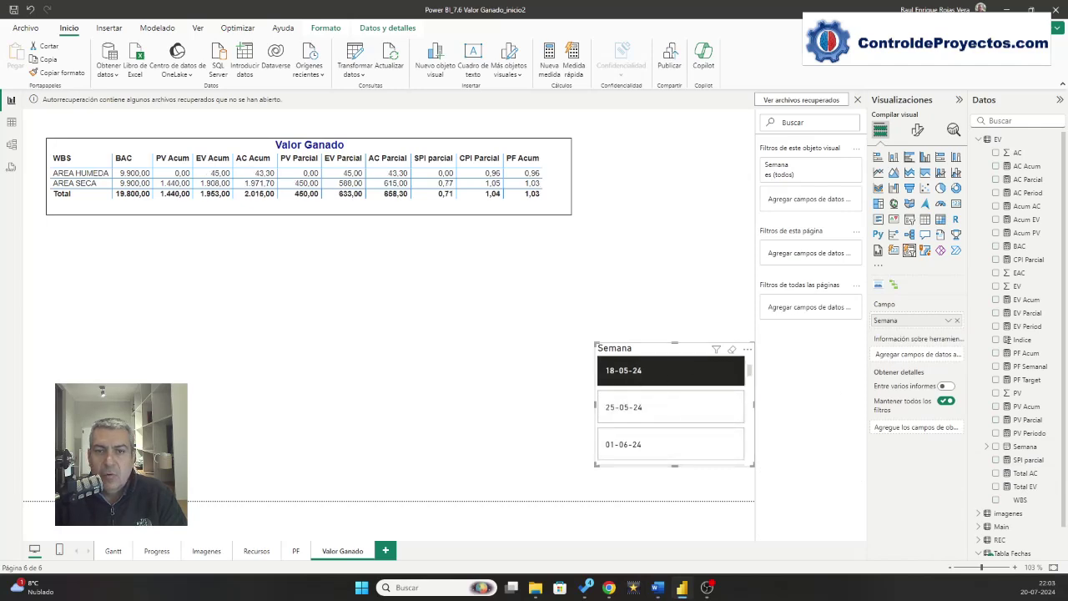